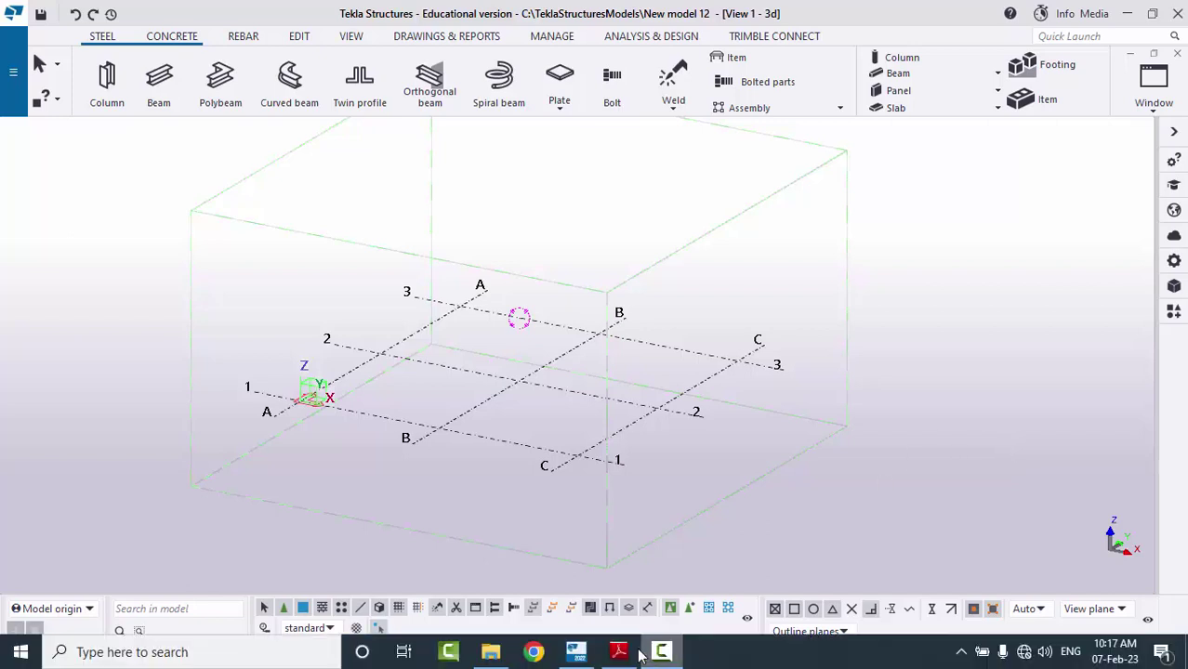
Glance at the PDF drawing, pan the model view and toggle direct modification.
{"action": "left_click", "coordinate": [618, 655]}
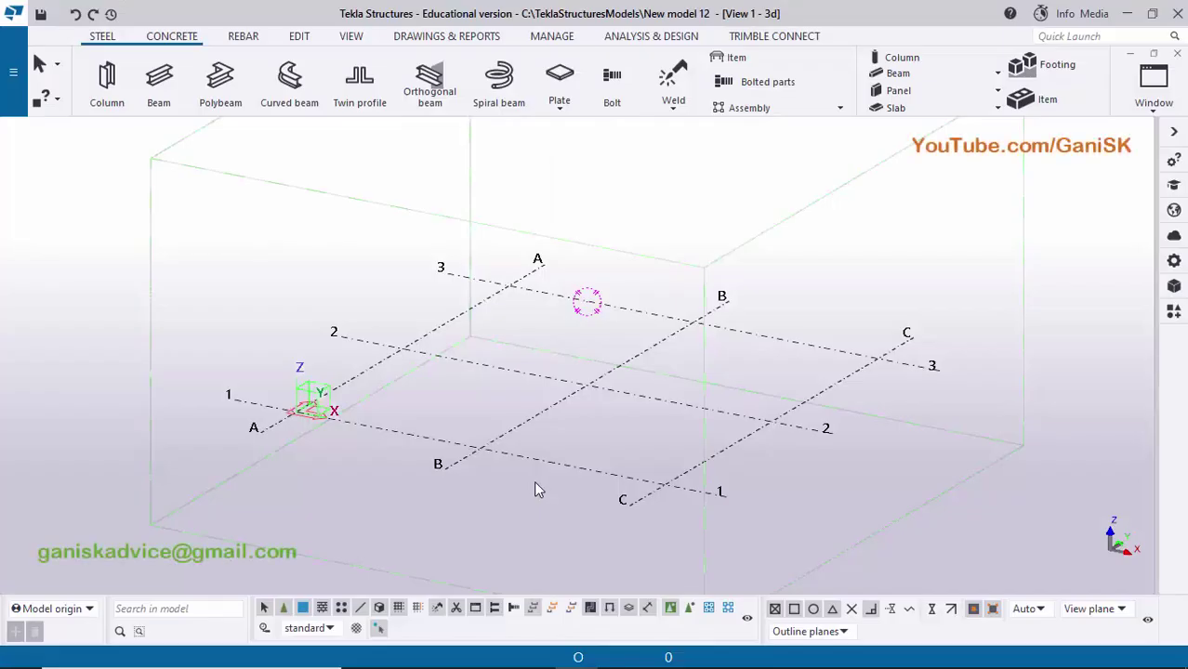
{"action": "middle_click_drag", "start_coordinate": [488, 485], "coordinate": [541, 485]}
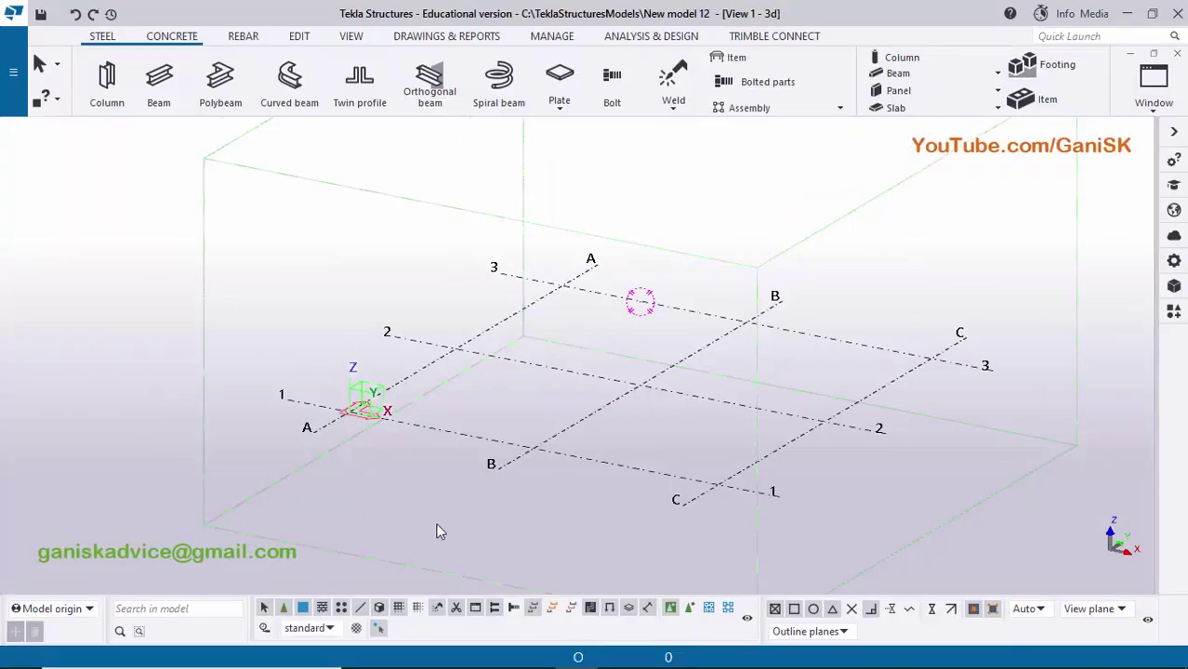
{"action": "left_click", "coordinate": [381, 631]}
{"action": "scroll", "coordinate": [529, 470], "scroll_direction": "up", "scroll_amount": 2}
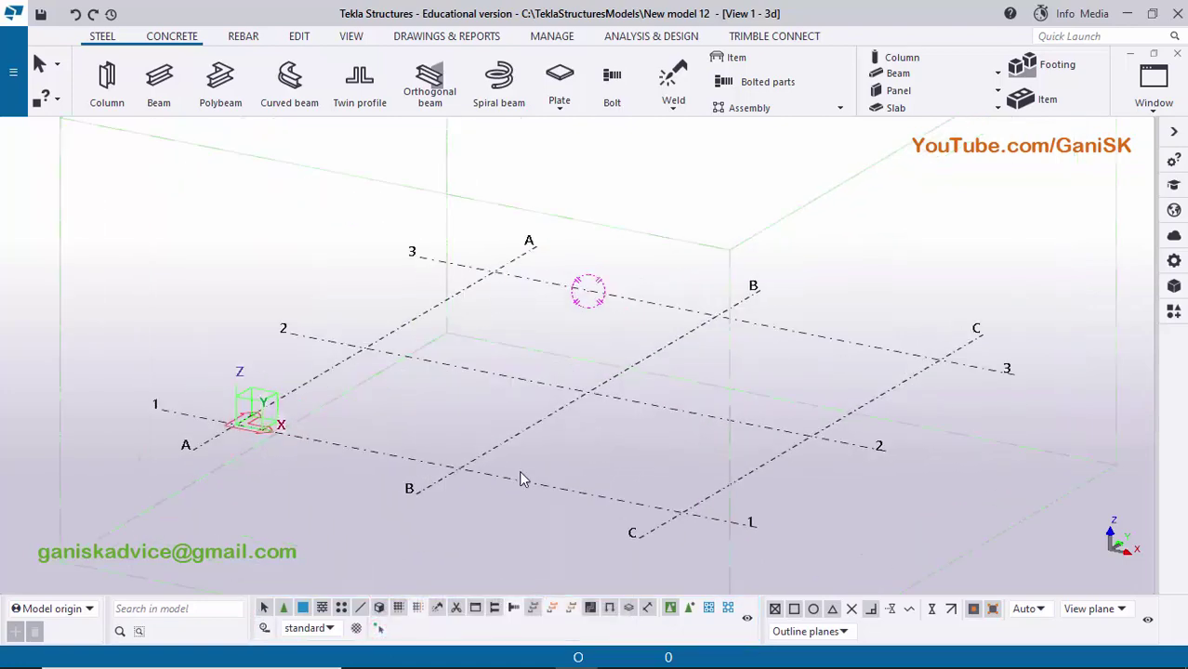
Orbit to a front-facing angle, select the grid at line 1 and open its context menu.
{"action": "middle_click_drag", "start_coordinate": [565, 479], "coordinate": [471, 499], "text": "ctrl"}
{"action": "left_click", "coordinate": [468, 484]}
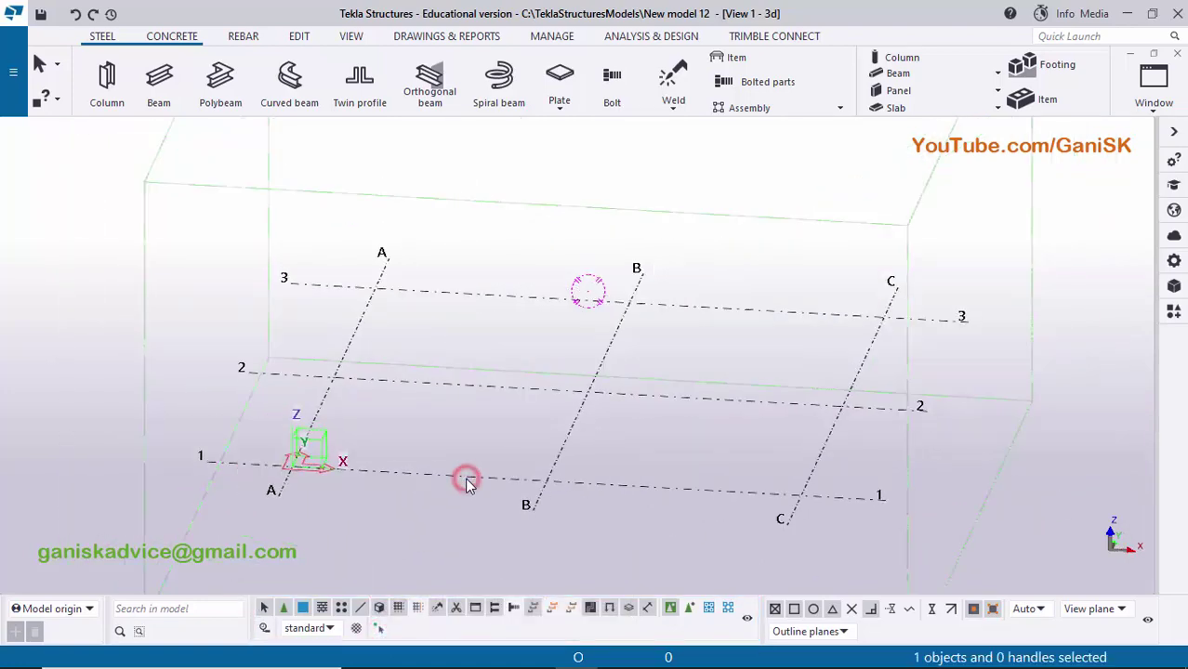
{"action": "right_click", "coordinate": [467, 482]}
Set both the ZY and XZ view-name prefixes to 'ELEVATION ON GRID @'.
{"action": "mouse_move", "coordinate": [567, 383]}
{"action": "left_click", "coordinate": [693, 402]}
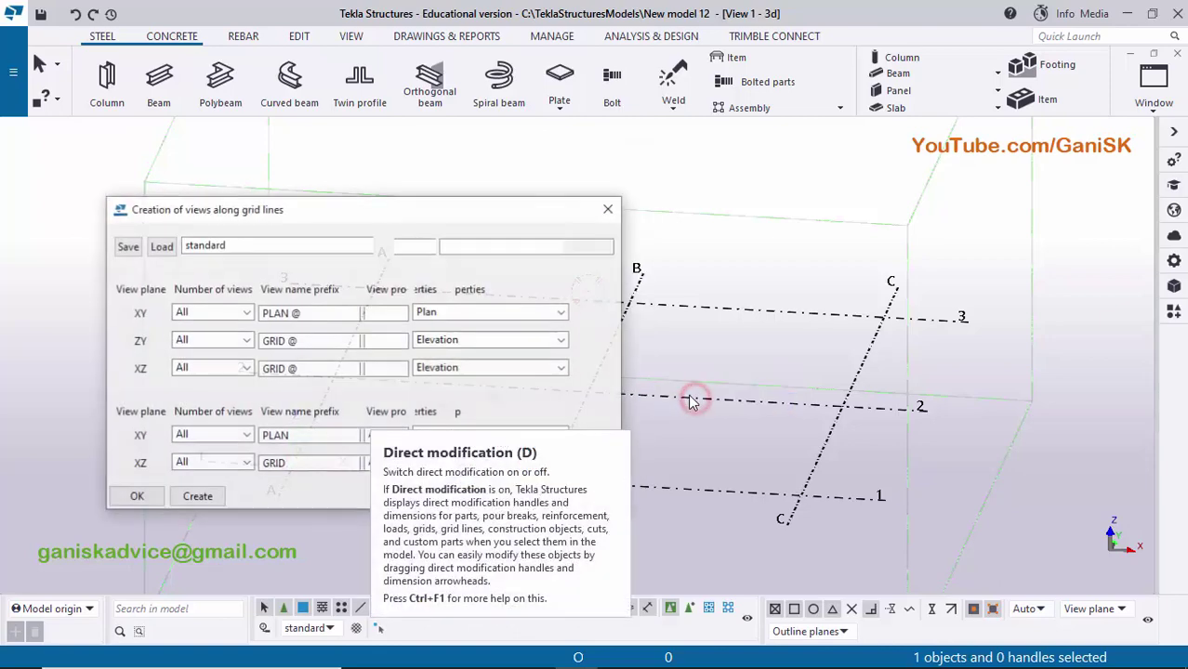
{"action": "left_click", "coordinate": [262, 341]}
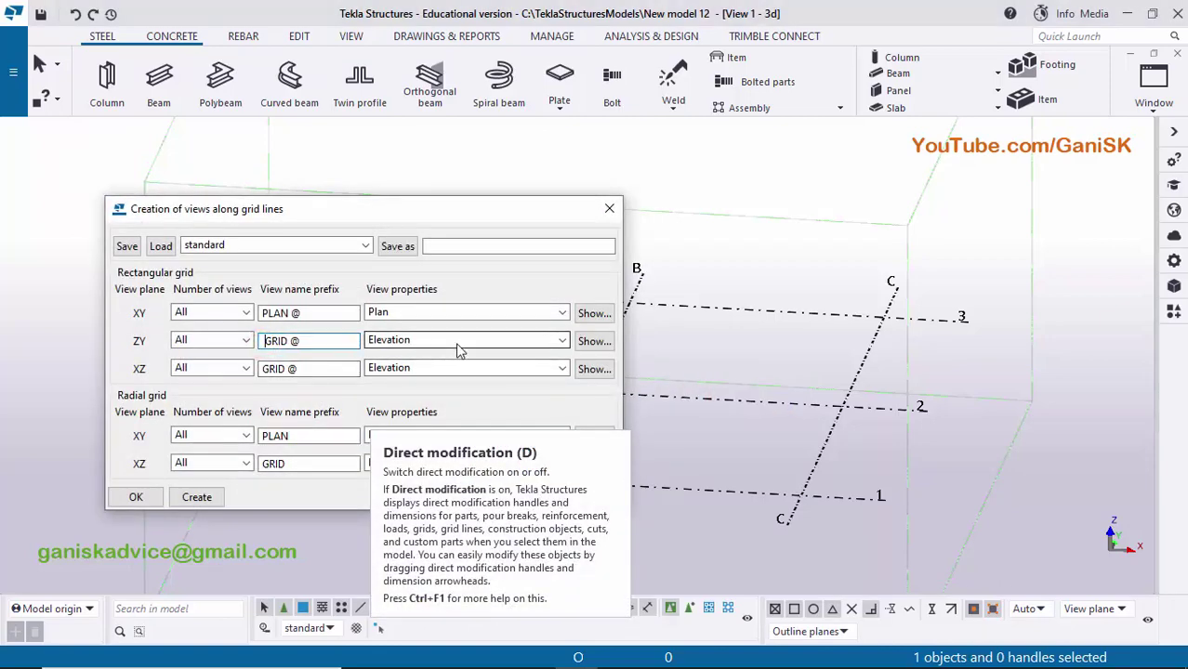
{"action": "type", "text": "ELEVATION ON"}
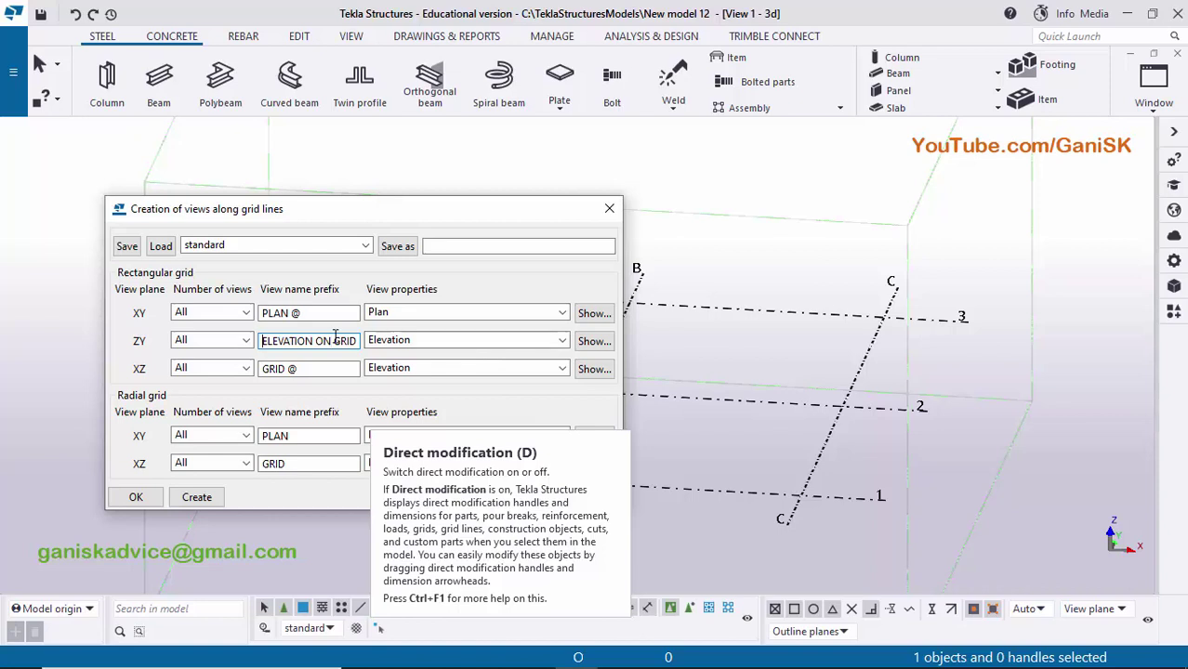
{"action": "key", "text": "shift+End"}
{"action": "key", "text": "ctrl+c"}
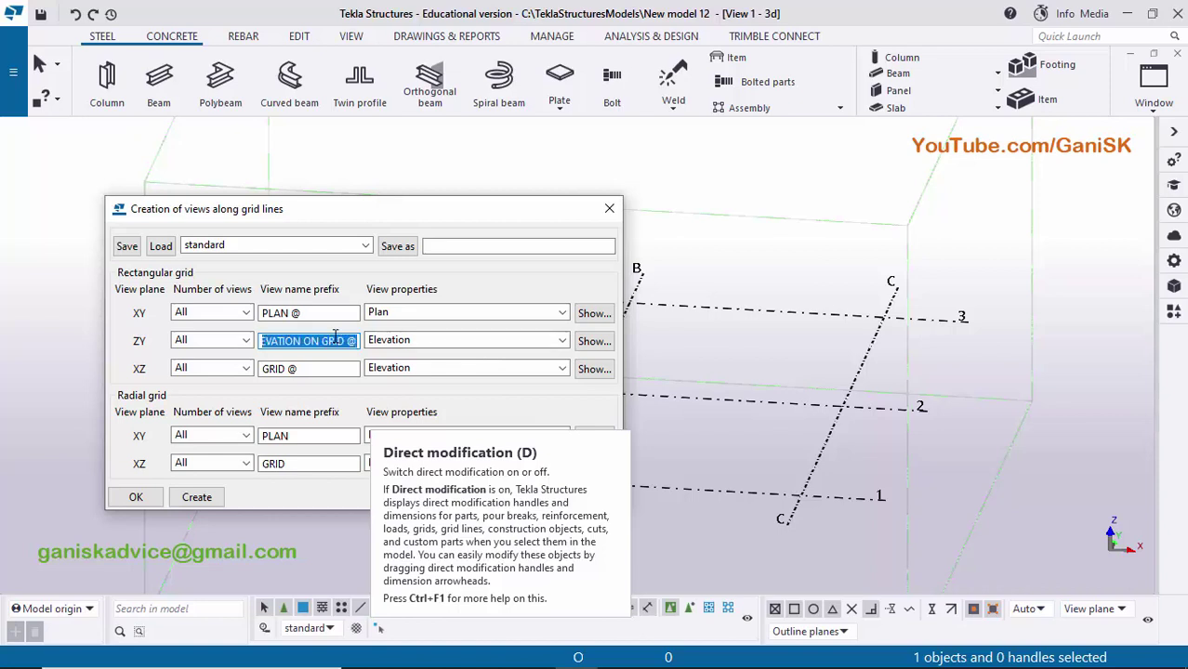
{"action": "double_click", "coordinate": [305, 369]}
{"action": "key", "text": "BackSpace"}
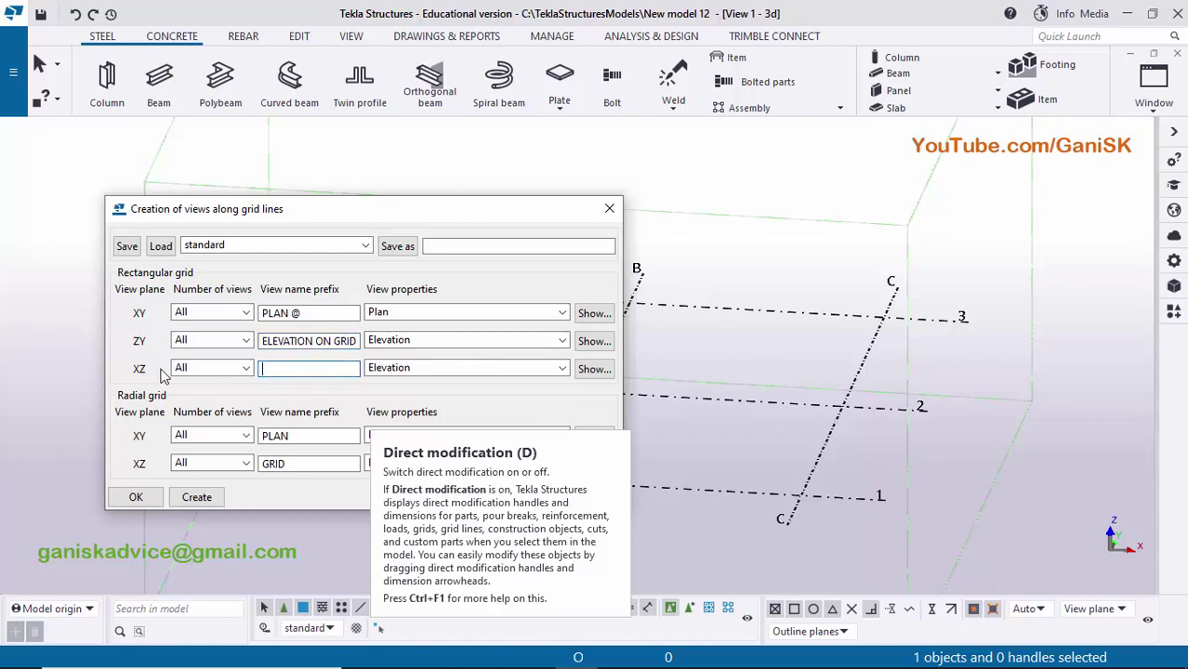
{"action": "key", "text": "ctrl+v"}
Create the views along the grid lines, close the dialogs and return to the PDF.
{"action": "left_click", "coordinate": [196, 497]}
{"action": "left_click", "coordinate": [137, 498]}
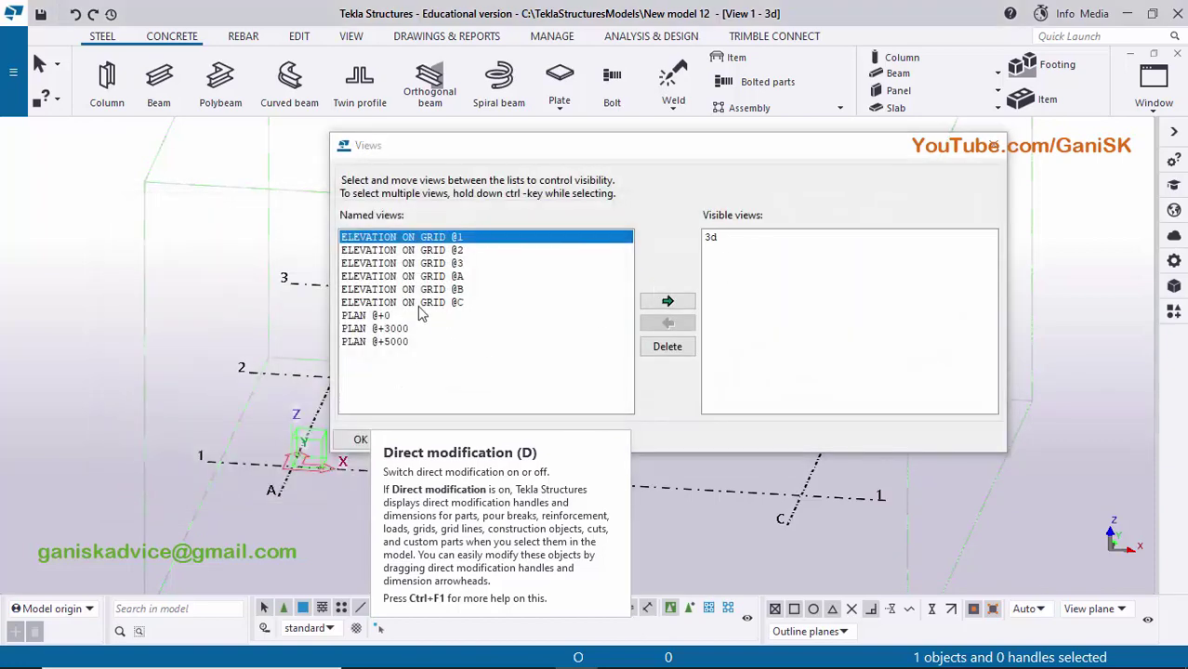
{"action": "left_click", "coordinate": [993, 146]}
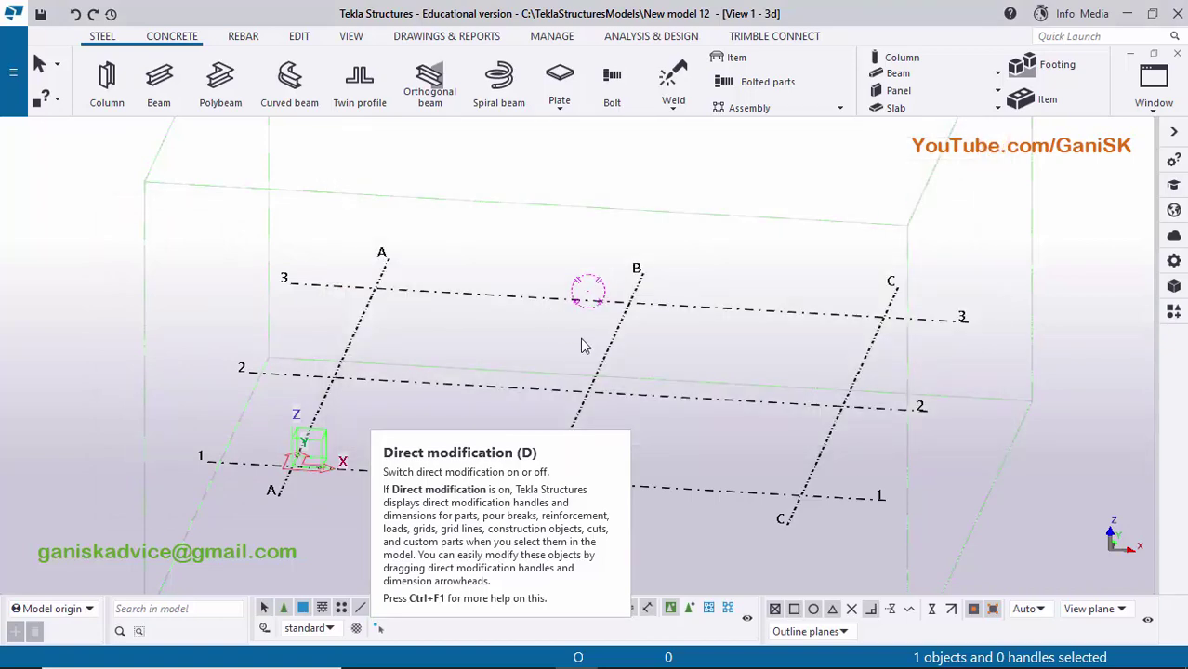
{"action": "middle_click_drag", "start_coordinate": [502, 355], "coordinate": [316, 397], "text": "ctrl"}
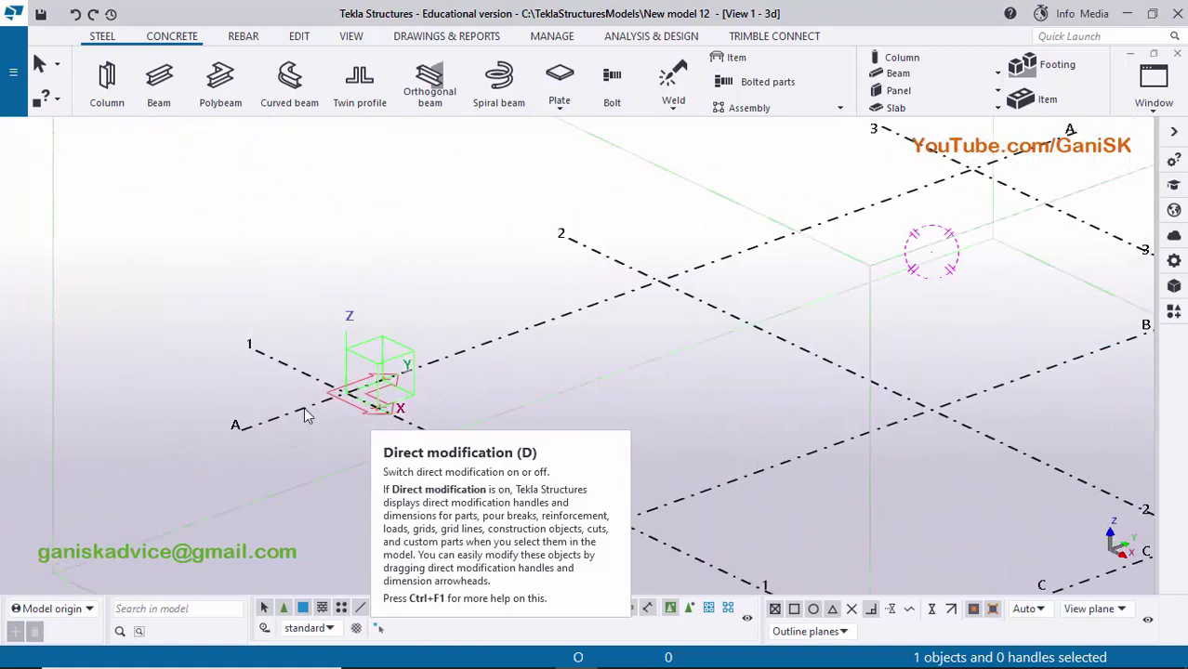
{"action": "scroll", "coordinate": [354, 392], "scroll_direction": "up", "scroll_amount": 2}
{"action": "left_click", "coordinate": [618, 651]}
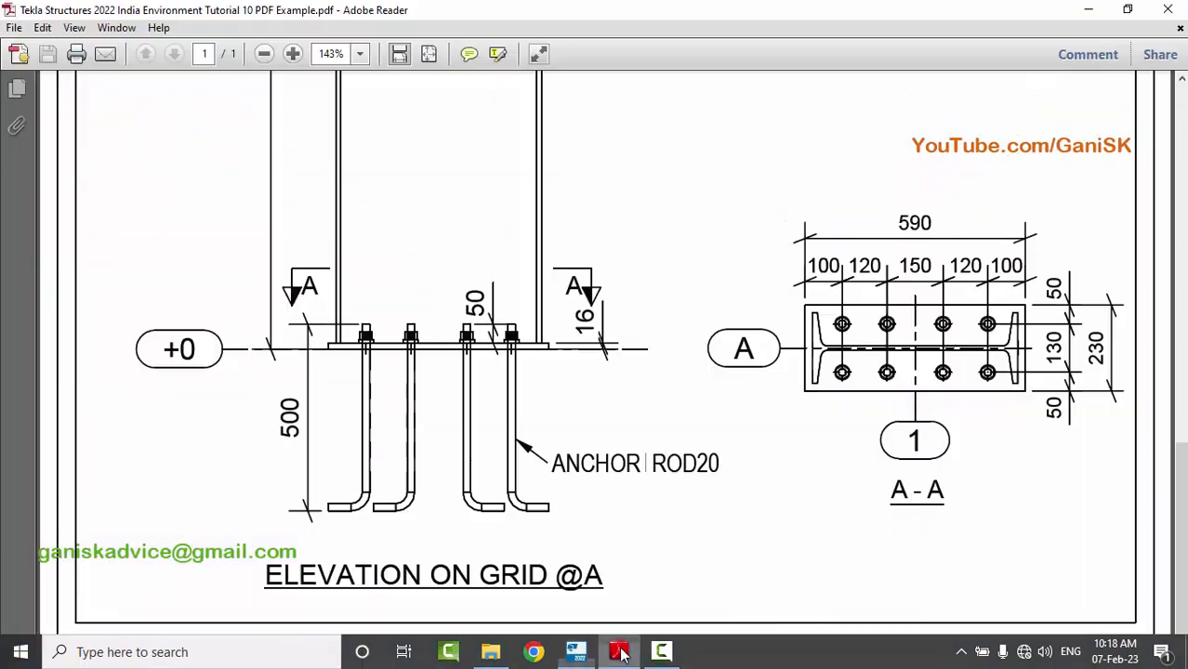
Zoom over the ISMB550 column elevation drawing in the PDF, then return to Tekla.
{"action": "scroll", "coordinate": [561, 462], "scroll_direction": "down", "scroll_amount": 4, "text": "ctrl"}
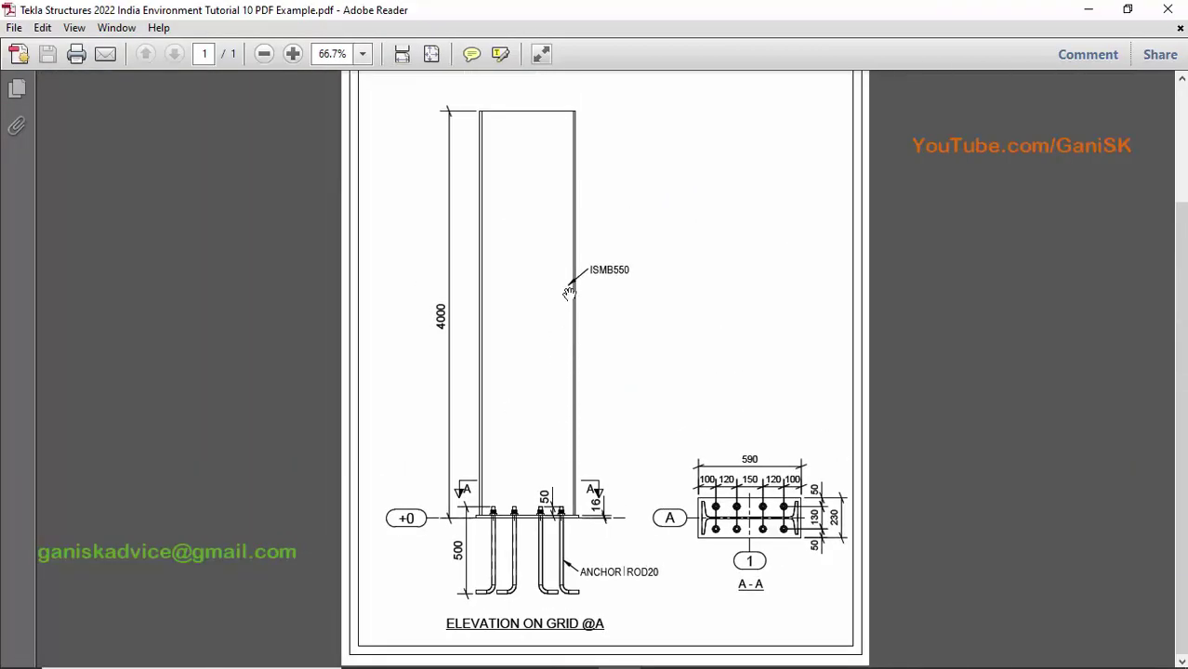
{"action": "scroll", "coordinate": [612, 280], "scroll_direction": "up", "scroll_amount": 1, "text": "ctrl"}
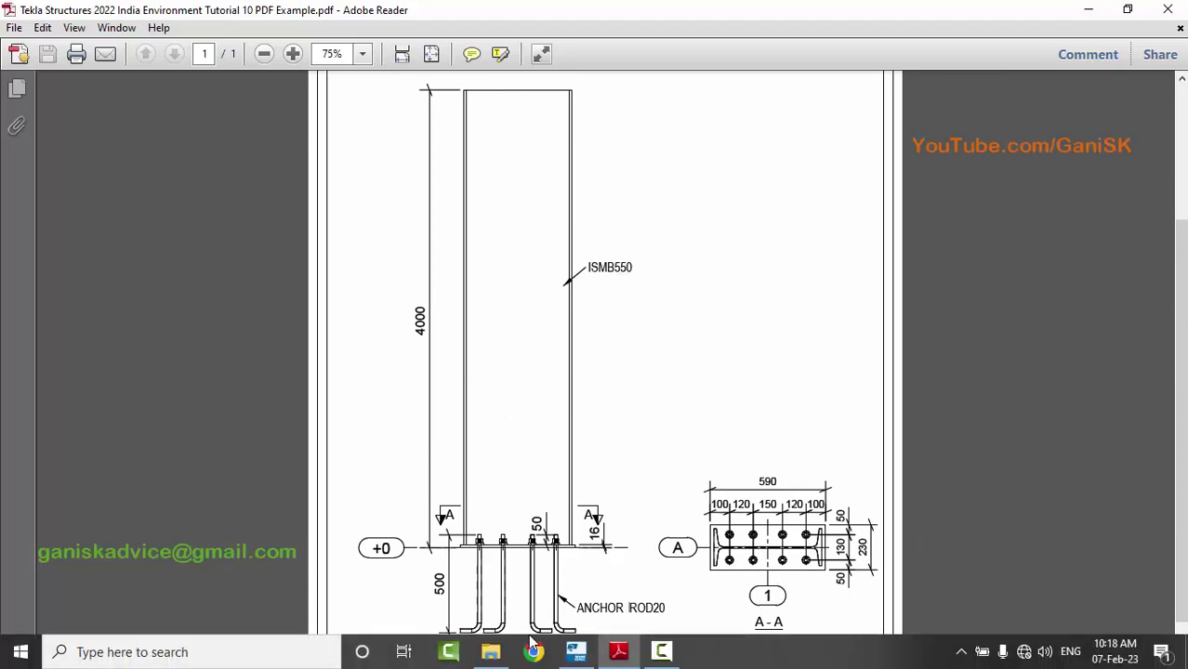
{"action": "left_click", "coordinate": [575, 651]}
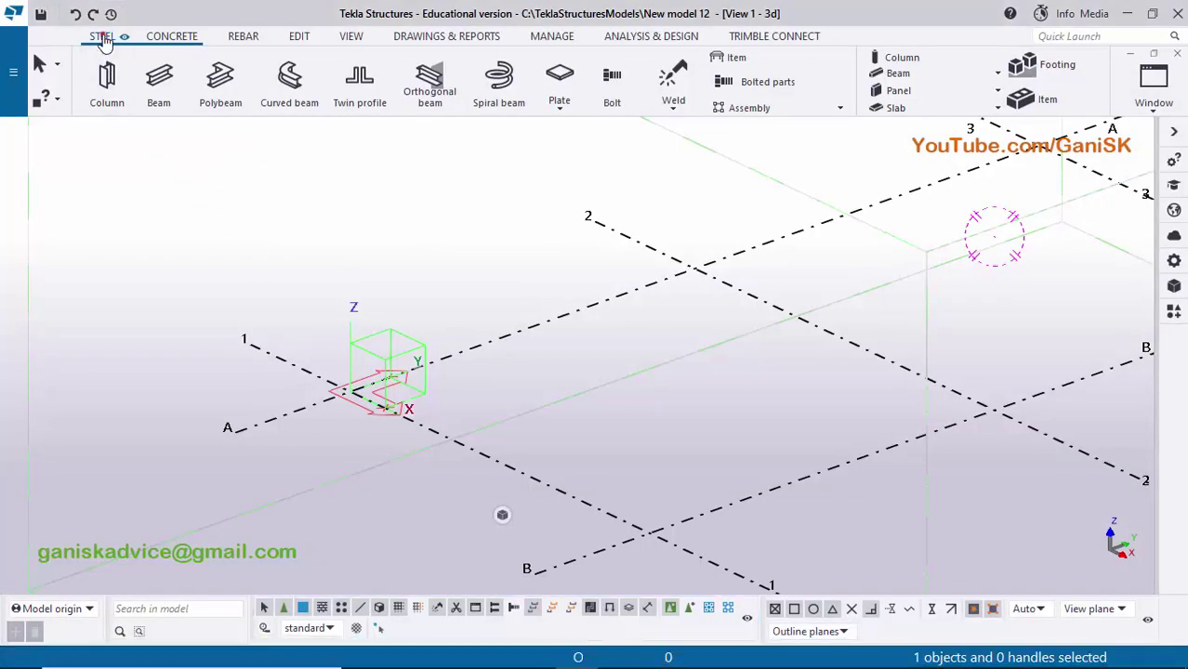
Place a steel column at grid intersection A-1 and stop creating further columns.
{"action": "left_click", "coordinate": [107, 89]}
{"action": "scroll", "coordinate": [347, 409], "scroll_direction": "up", "scroll_amount": 3}
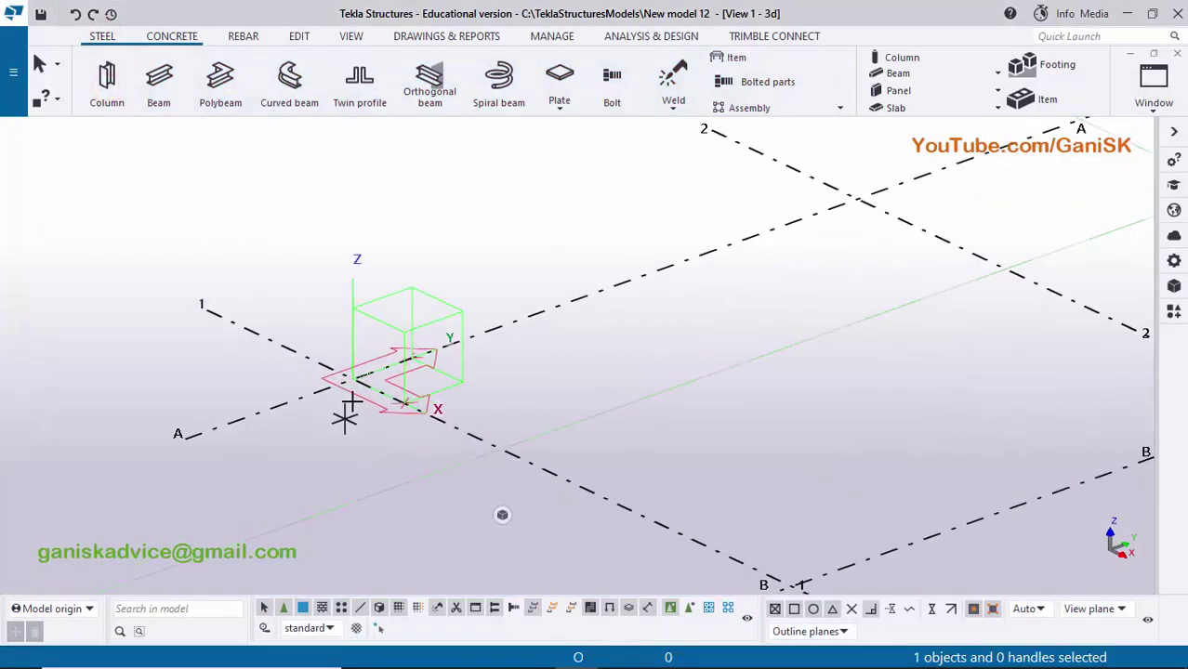
{"action": "left_click", "coordinate": [354, 372]}
{"action": "scroll", "coordinate": [358, 390], "scroll_direction": "down", "scroll_amount": 4}
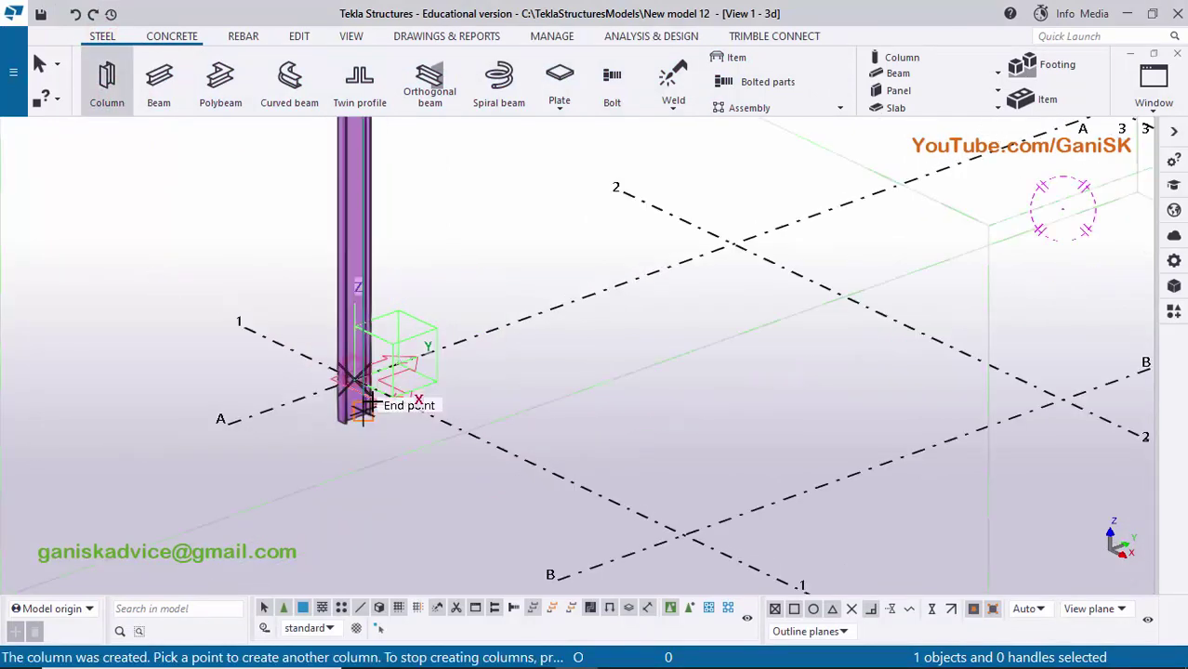
{"action": "right_click", "coordinate": [417, 190]}
{"action": "left_click", "coordinate": [422, 270]}
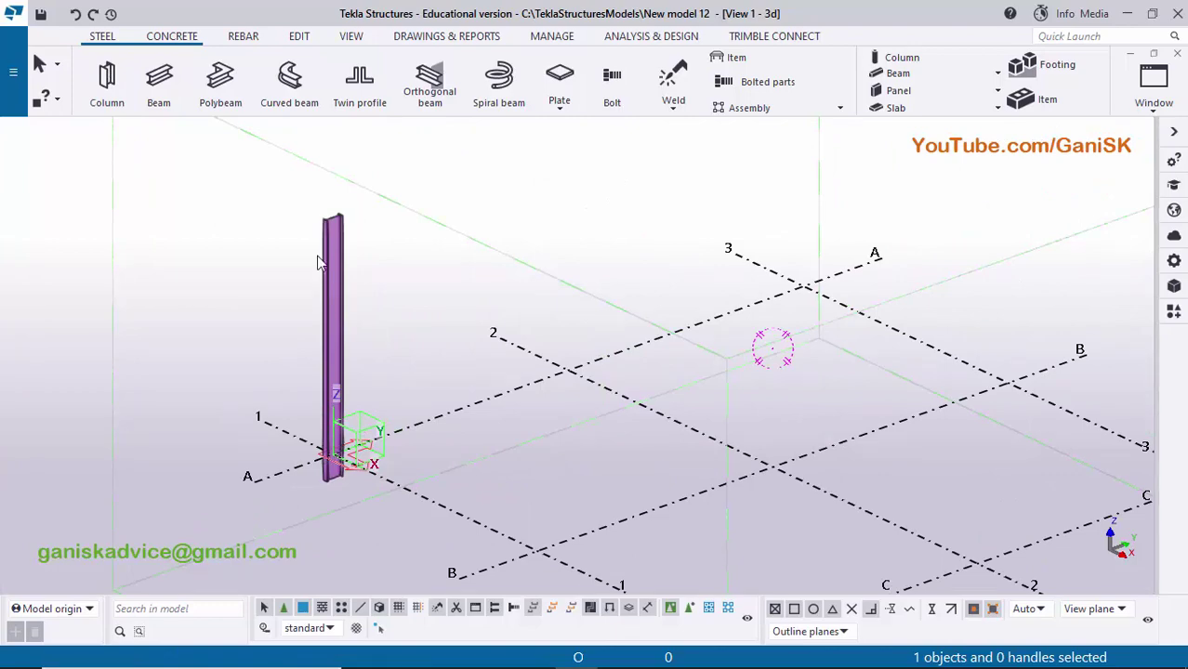
Open the new ISMB400 column's properties and check the required profile in the PDF.
{"action": "scroll", "coordinate": [321, 232], "scroll_direction": "up", "scroll_amount": 3}
{"action": "scroll", "coordinate": [345, 376], "scroll_direction": "down", "scroll_amount": 3}
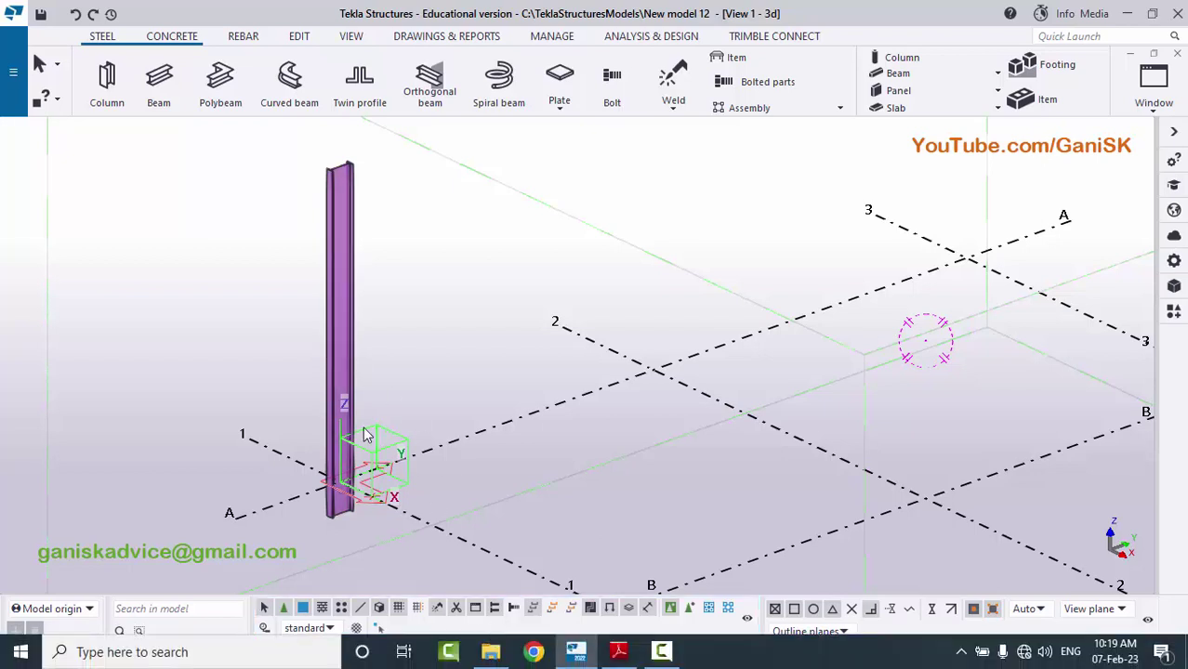
{"action": "left_click", "coordinate": [331, 356]}
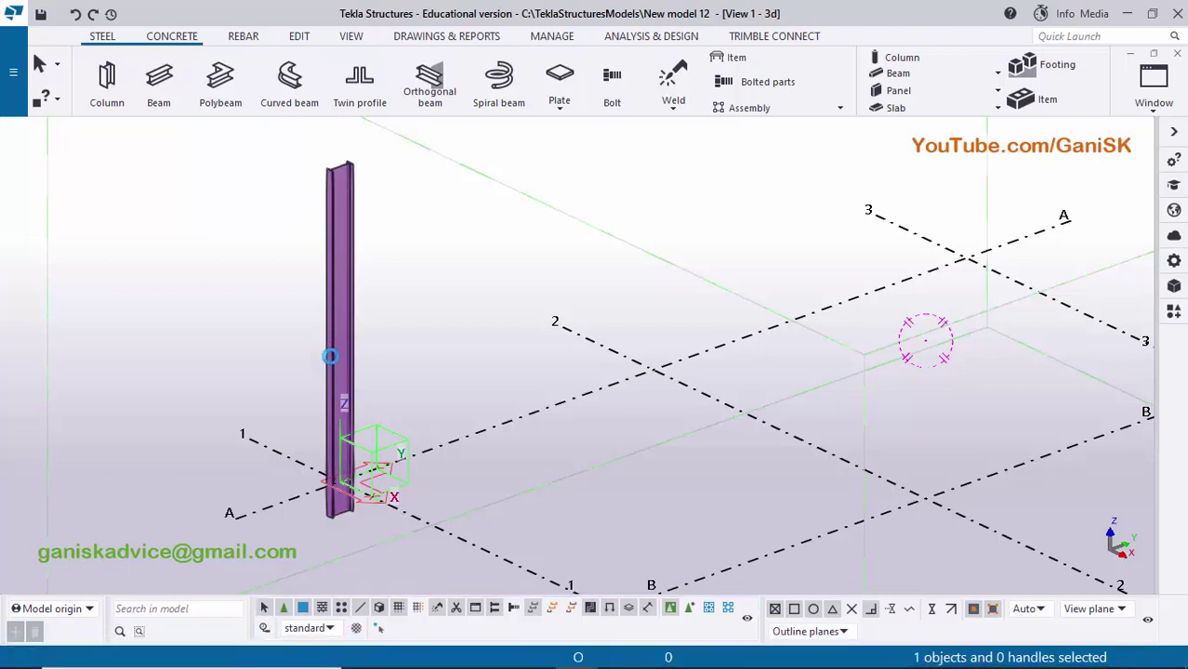
{"action": "left_click", "coordinate": [331, 356]}
{"action": "key", "text": "Right"}
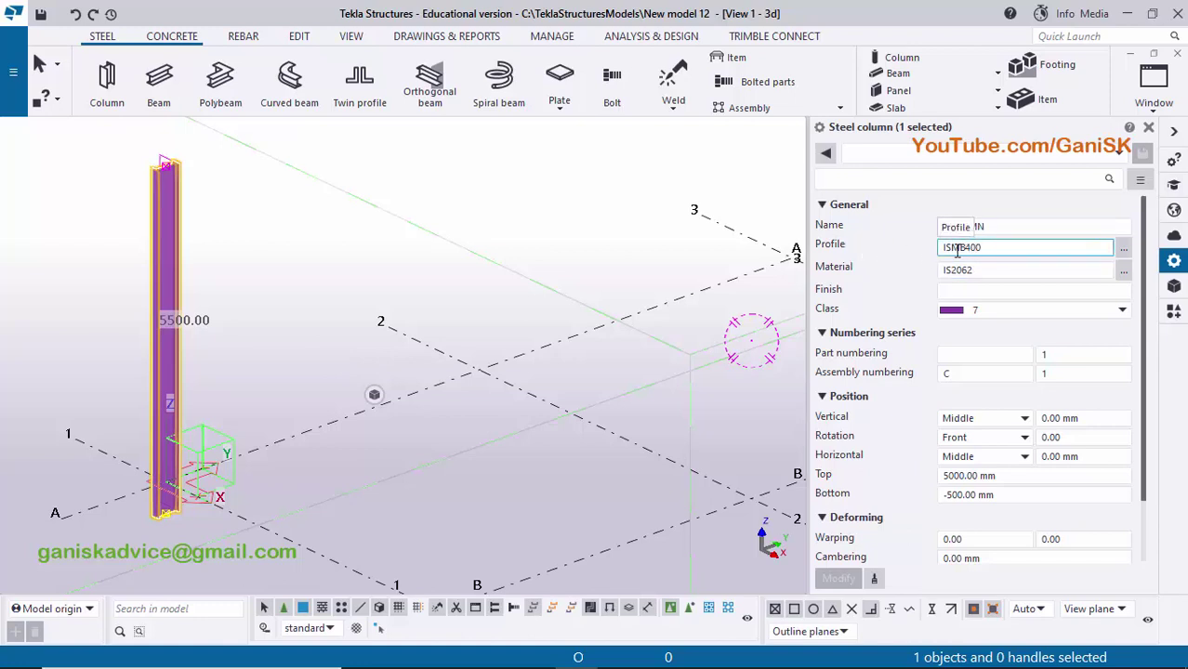
{"action": "left_click", "coordinate": [618, 662]}
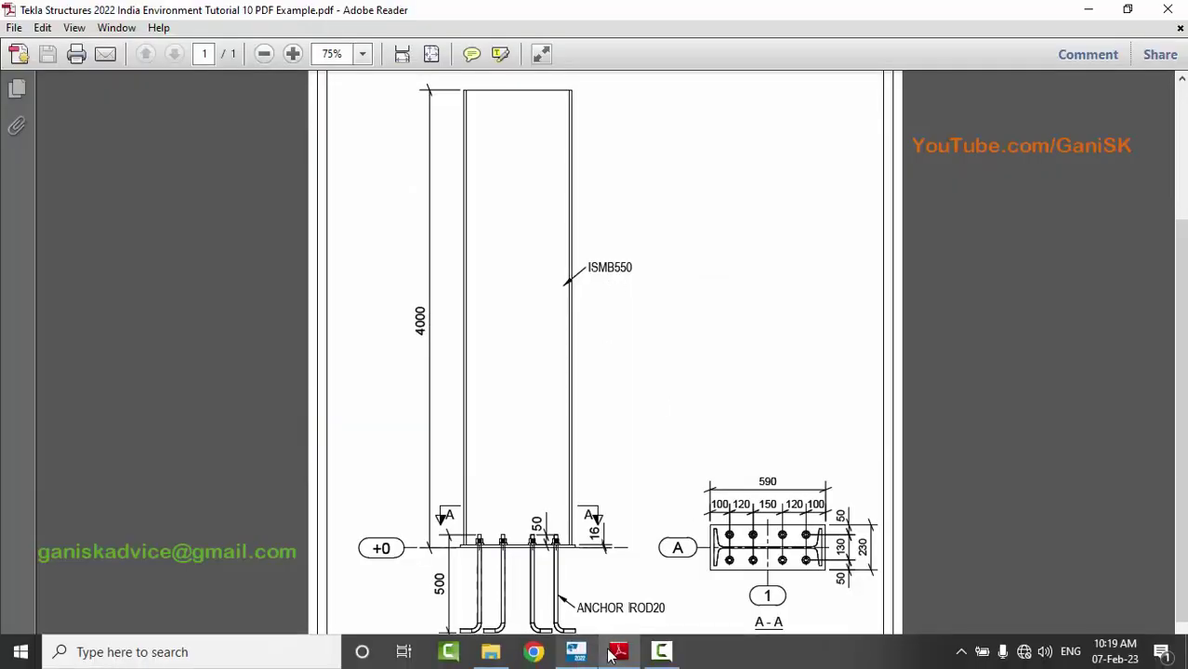
{"action": "left_click", "coordinate": [574, 661]}
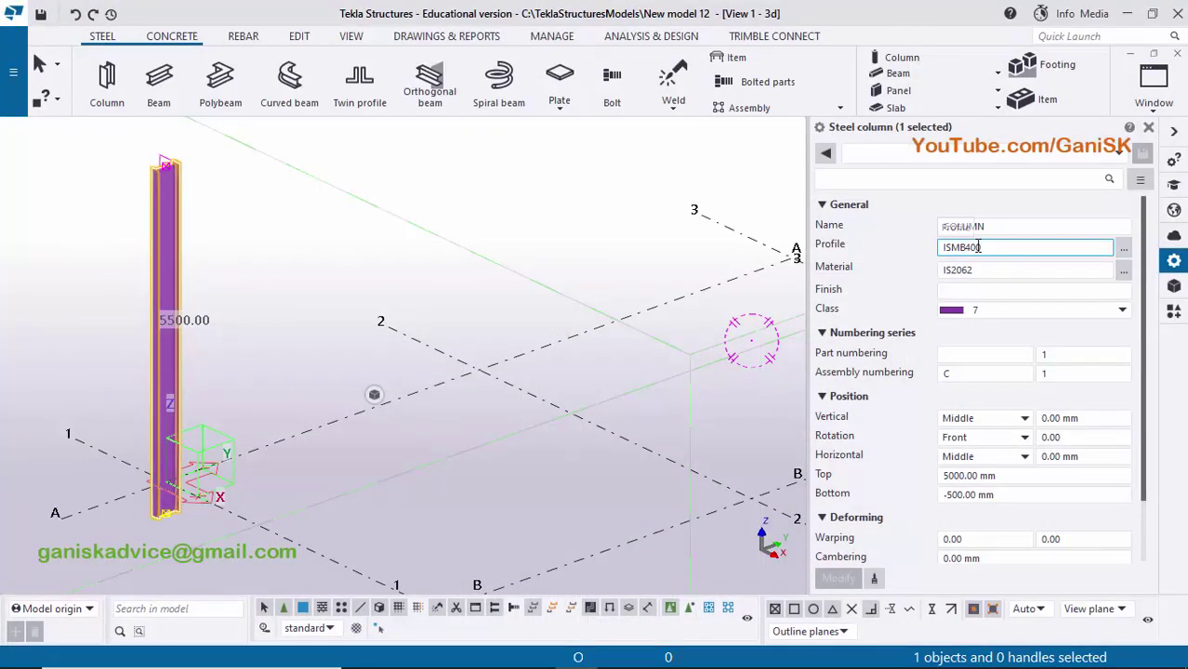
Pick ISMB550 from the profile catalog and modify the A-1 column to use it.
{"action": "left_click", "coordinate": [1124, 249]}
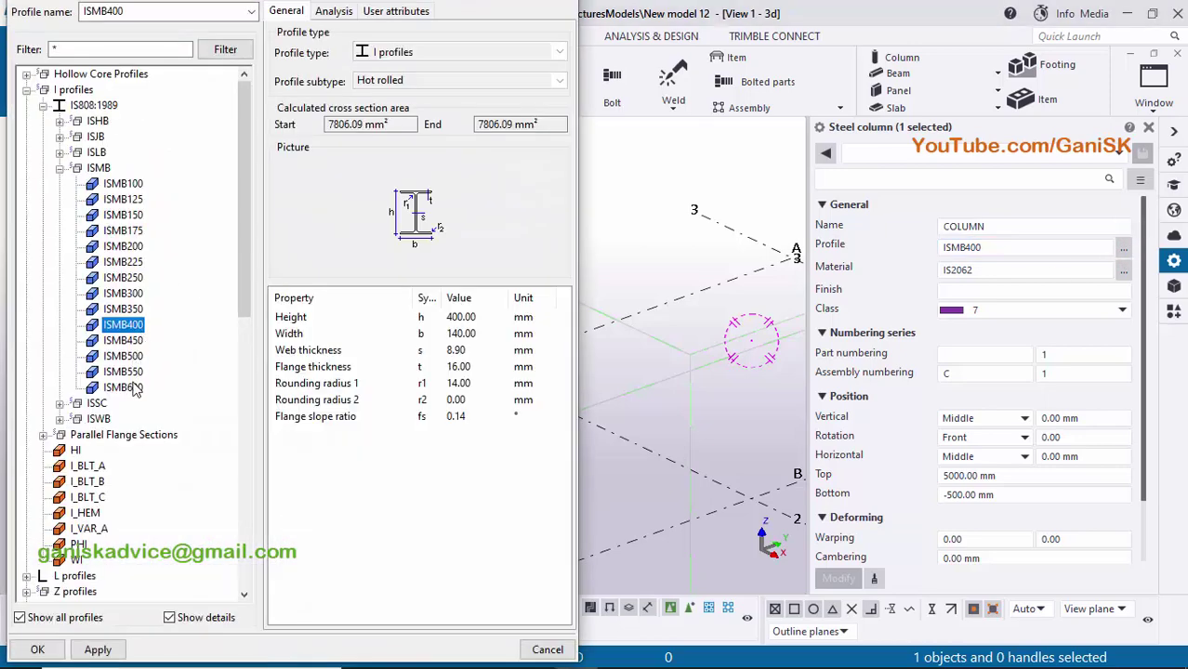
{"action": "left_click", "coordinate": [125, 371]}
{"action": "left_click", "coordinate": [97, 649]}
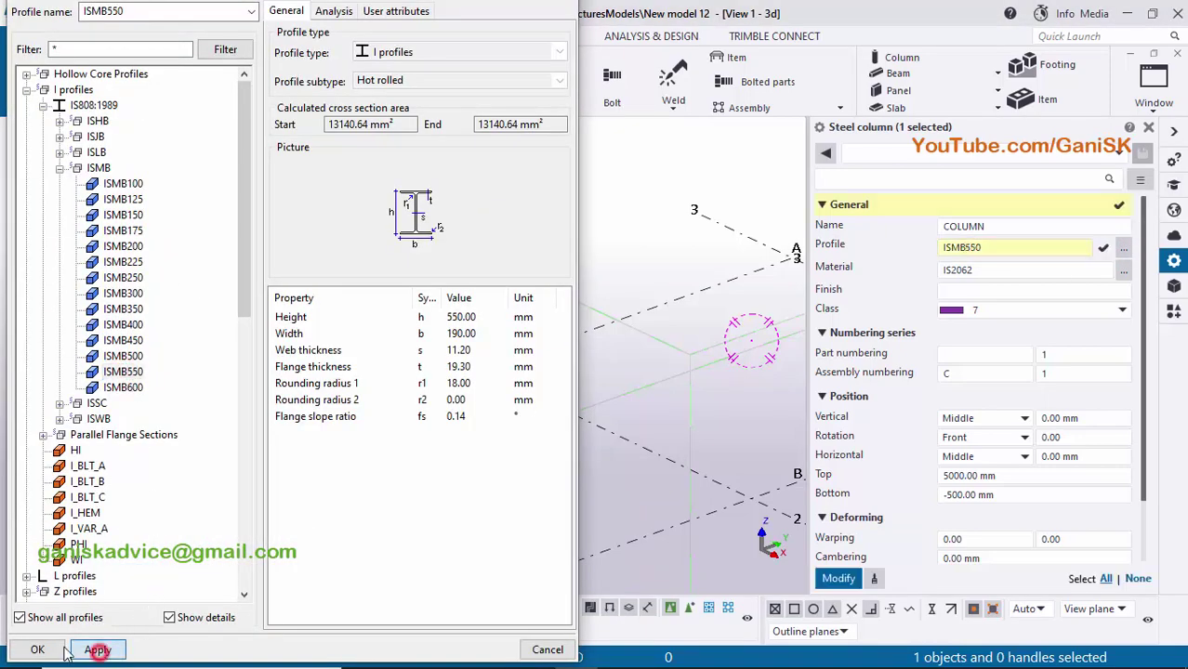
{"action": "left_click", "coordinate": [42, 649]}
{"action": "left_click", "coordinate": [838, 578]}
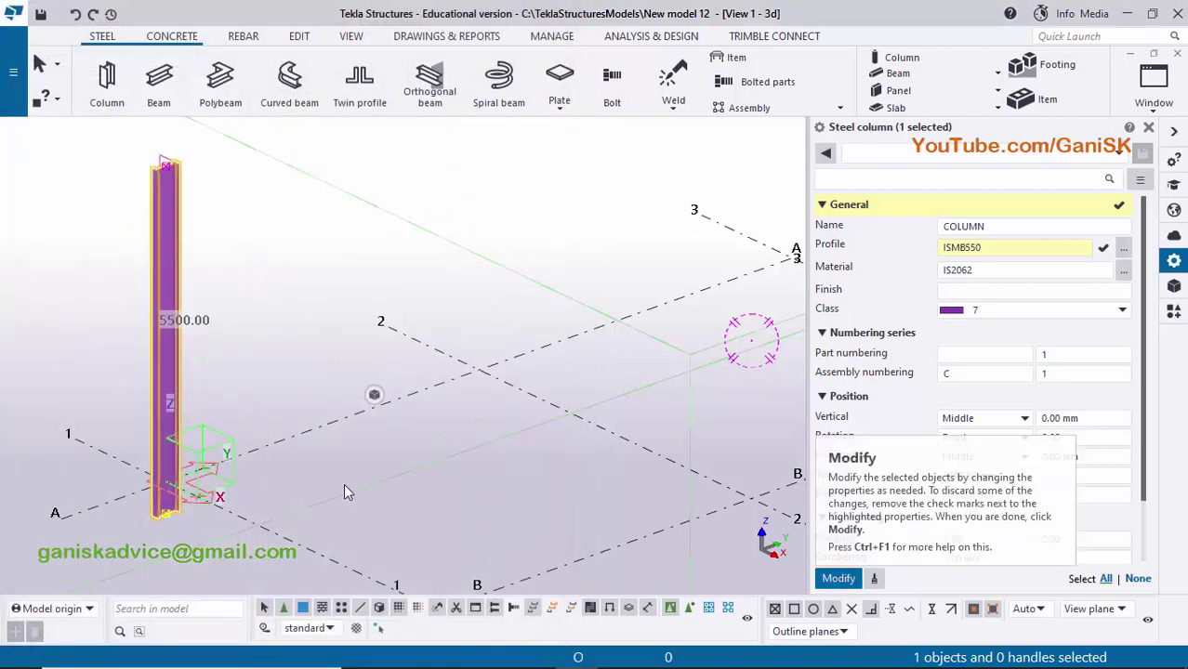
{"action": "left_click", "coordinate": [838, 578]}
{"action": "middle_click_drag", "start_coordinate": [215, 204], "coordinate": [347, 269]}
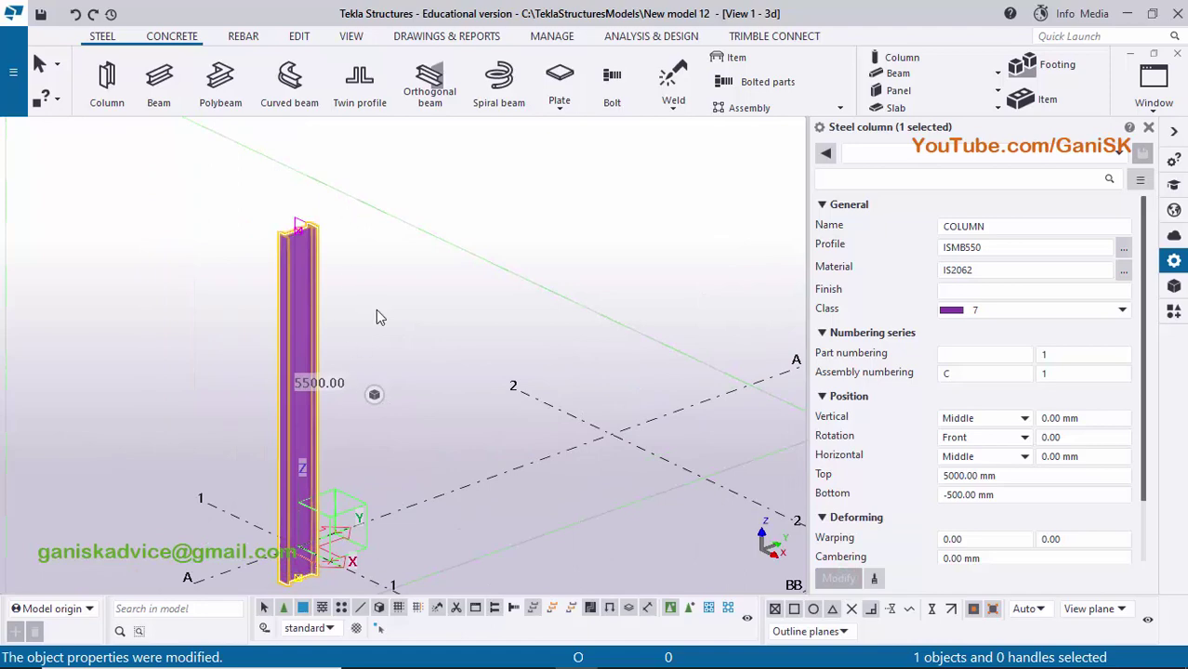
{"action": "scroll", "coordinate": [960, 338], "scroll_direction": "down", "scroll_amount": 1}
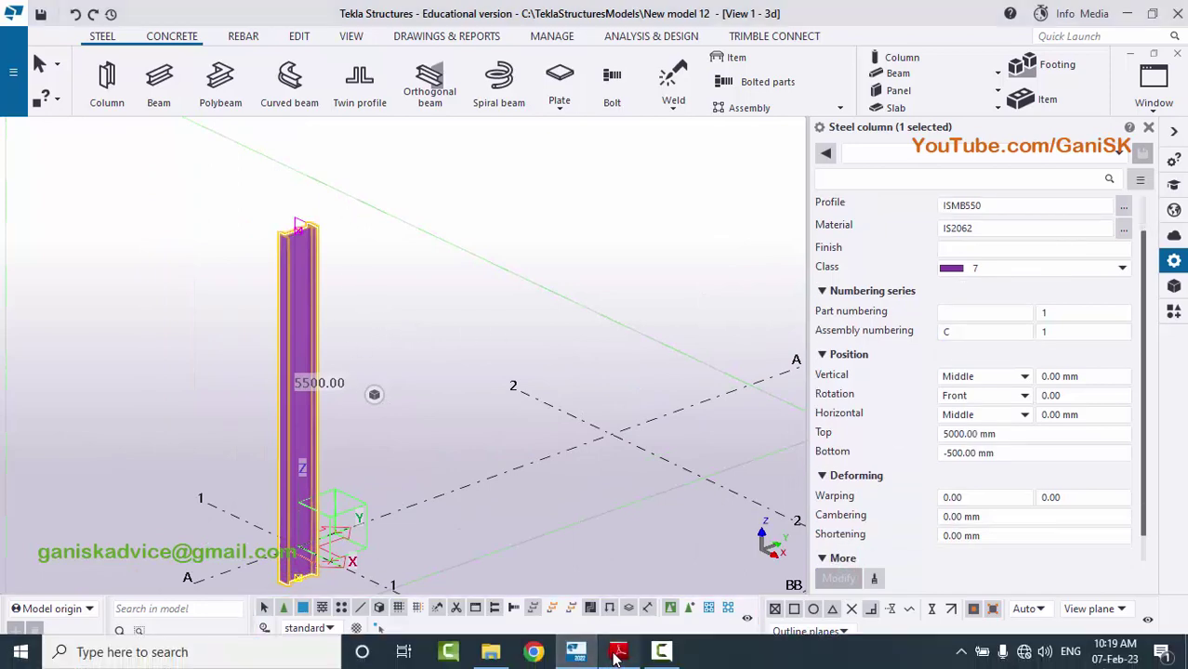
Read the 4000 column height and 500 anchor-rod depth on the PDF elevation, then return to Tekla.
{"action": "left_click", "coordinate": [616, 653]}
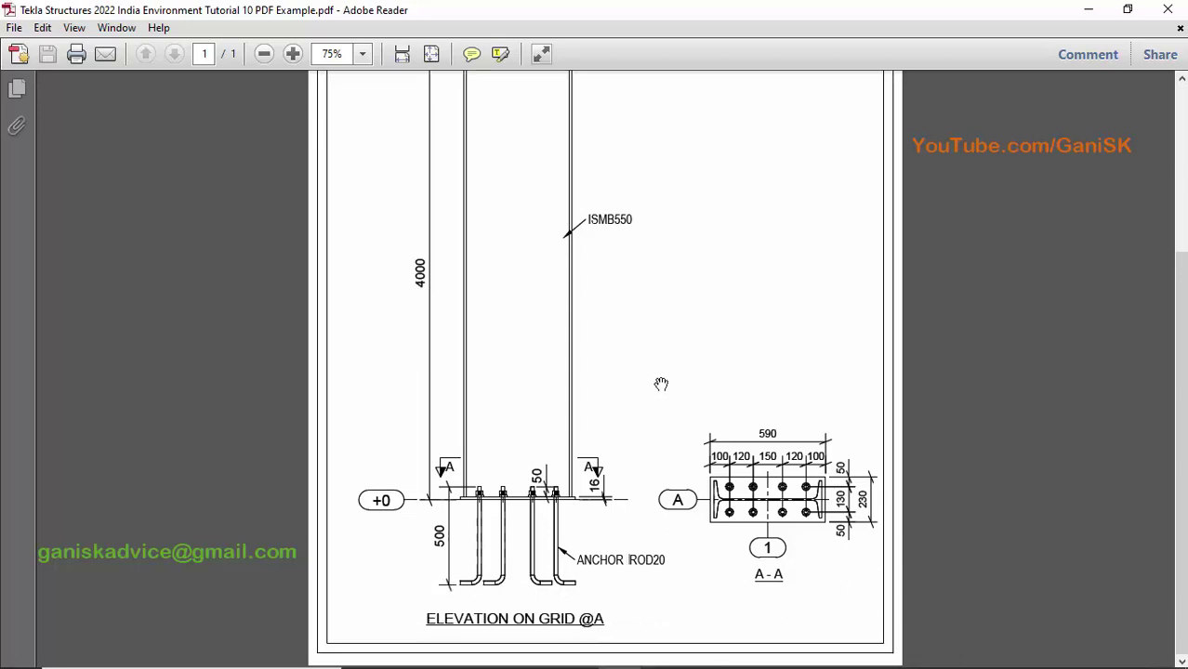
{"action": "scroll", "coordinate": [510, 415], "scroll_direction": "up", "scroll_amount": 1}
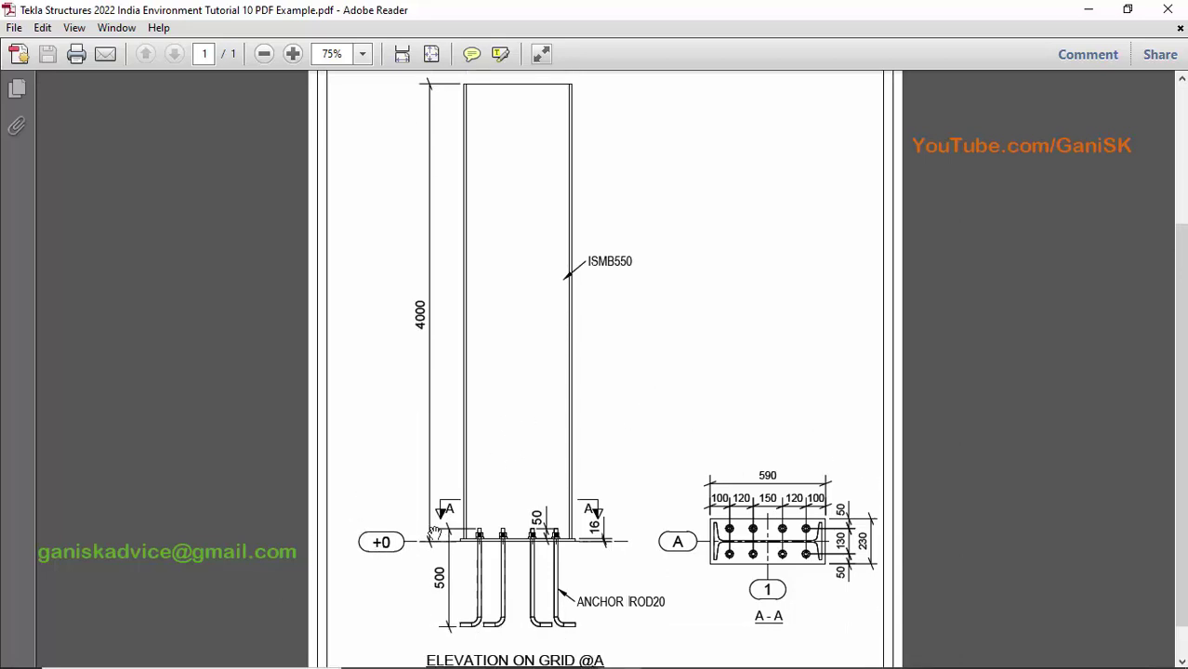
{"action": "scroll", "coordinate": [462, 239], "scroll_direction": "up", "scroll_amount": 1}
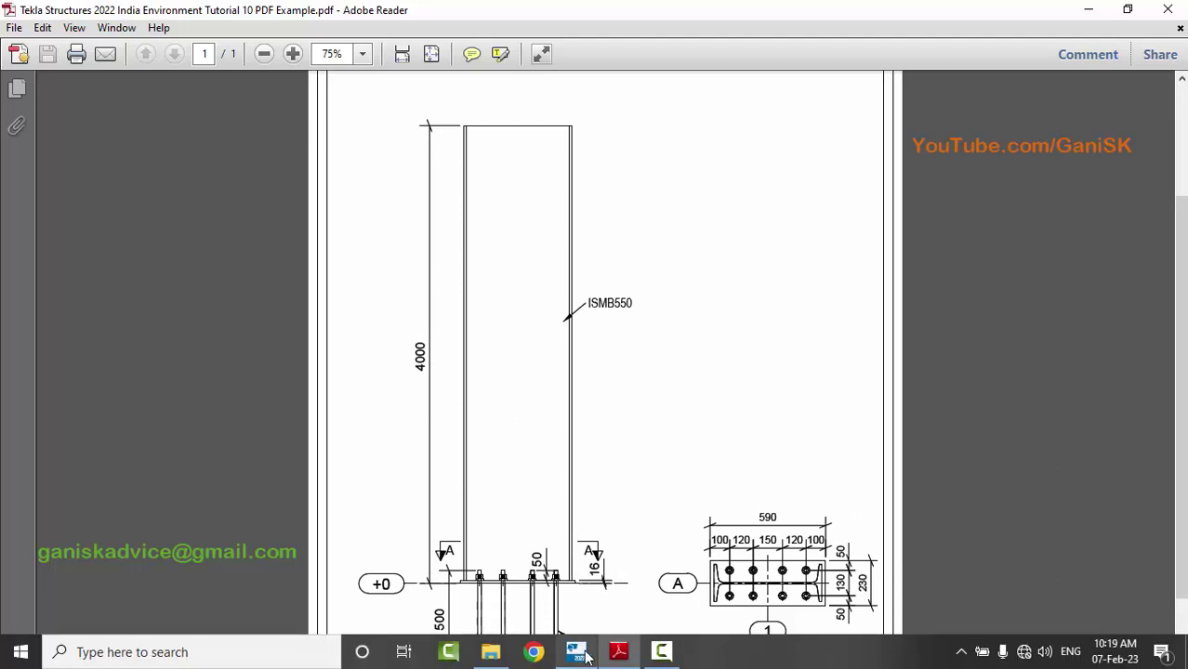
{"action": "left_click", "coordinate": [576, 651]}
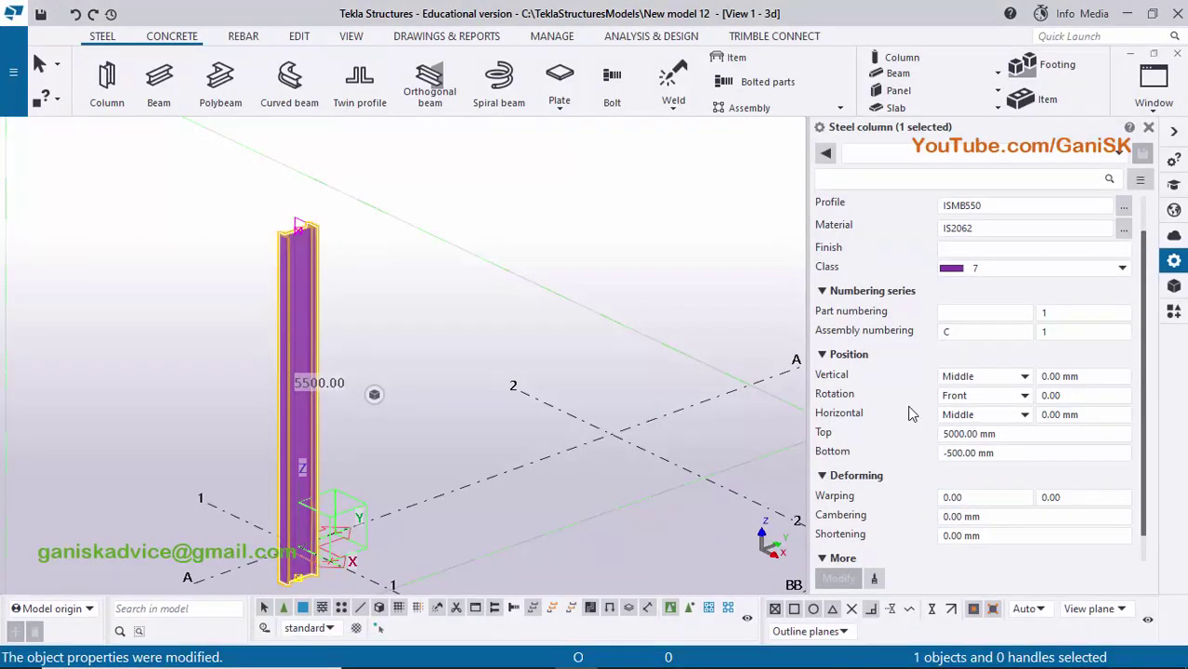
Set the column's bottom to 0 and top to 4000 mm and apply the change.
{"action": "left_click", "coordinate": [1004, 455]}
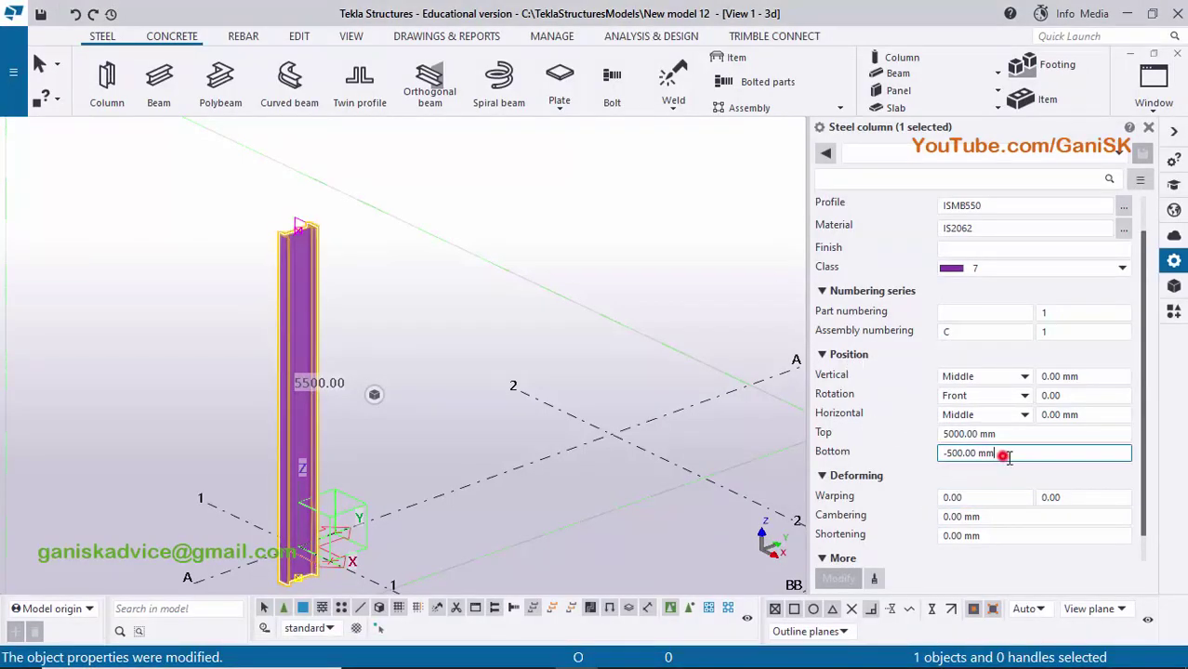
{"action": "type", "text": "0"}
{"action": "key", "text": "shift+Tab"}
{"action": "type", "text": "4000"}
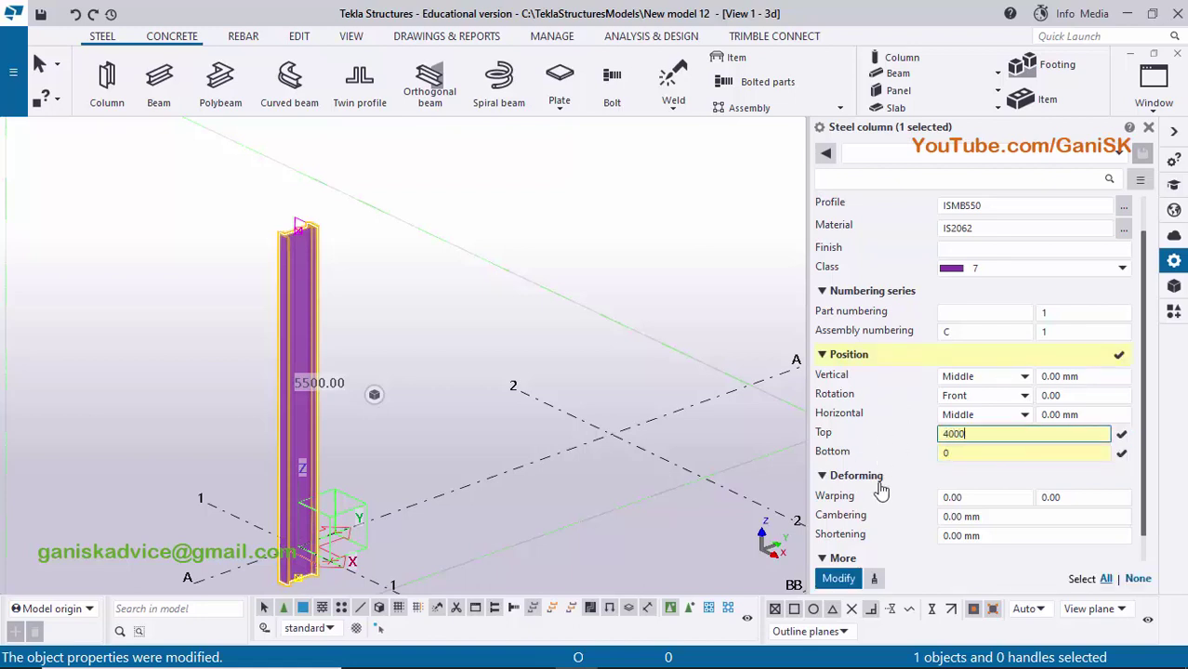
{"action": "left_click", "coordinate": [830, 577]}
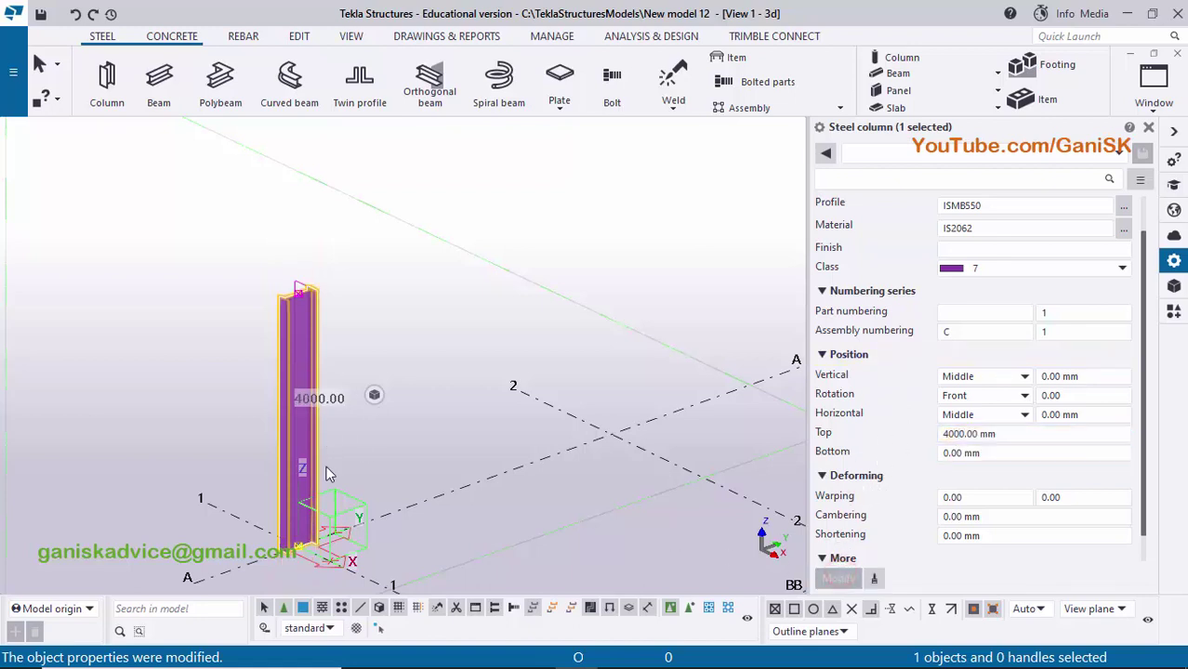
{"action": "middle_click_drag", "start_coordinate": [304, 439], "coordinate": [396, 377]}
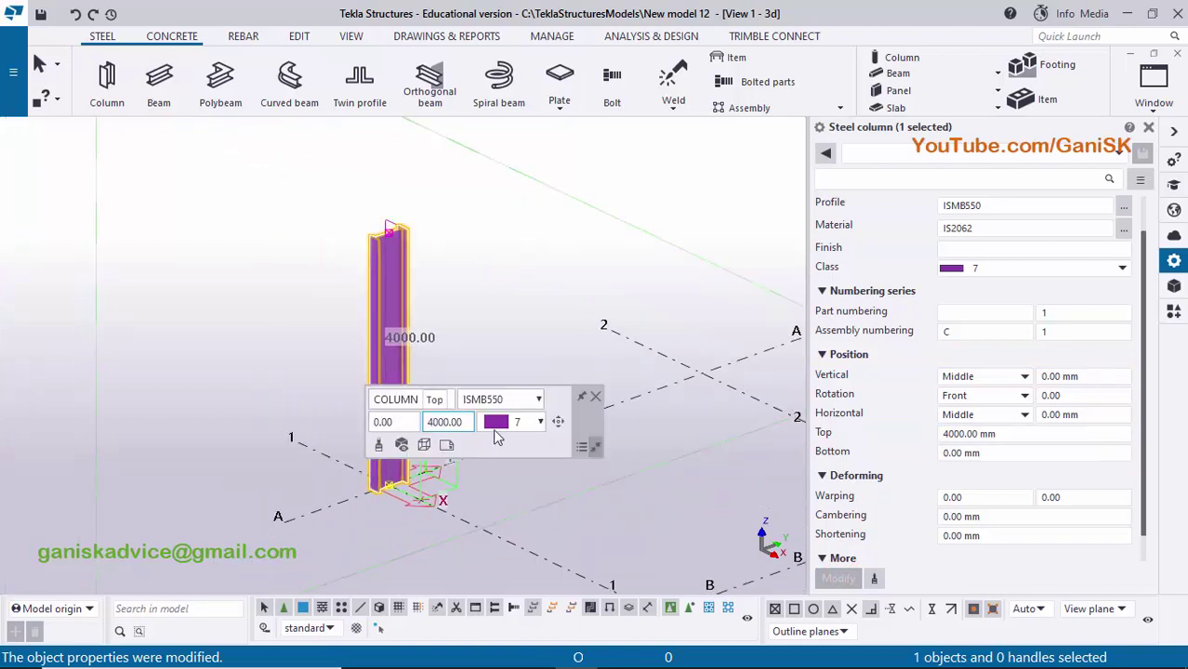
{"action": "scroll", "coordinate": [386, 505], "scroll_direction": "up", "scroll_amount": 3}
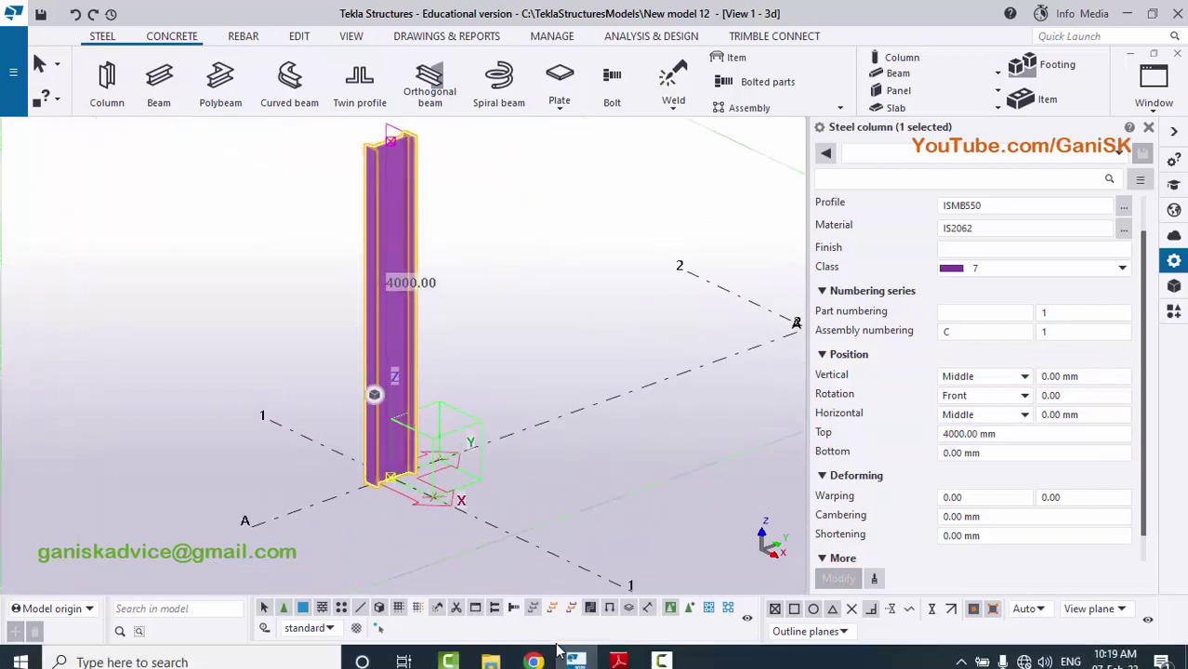
{"action": "left_click", "coordinate": [618, 651]}
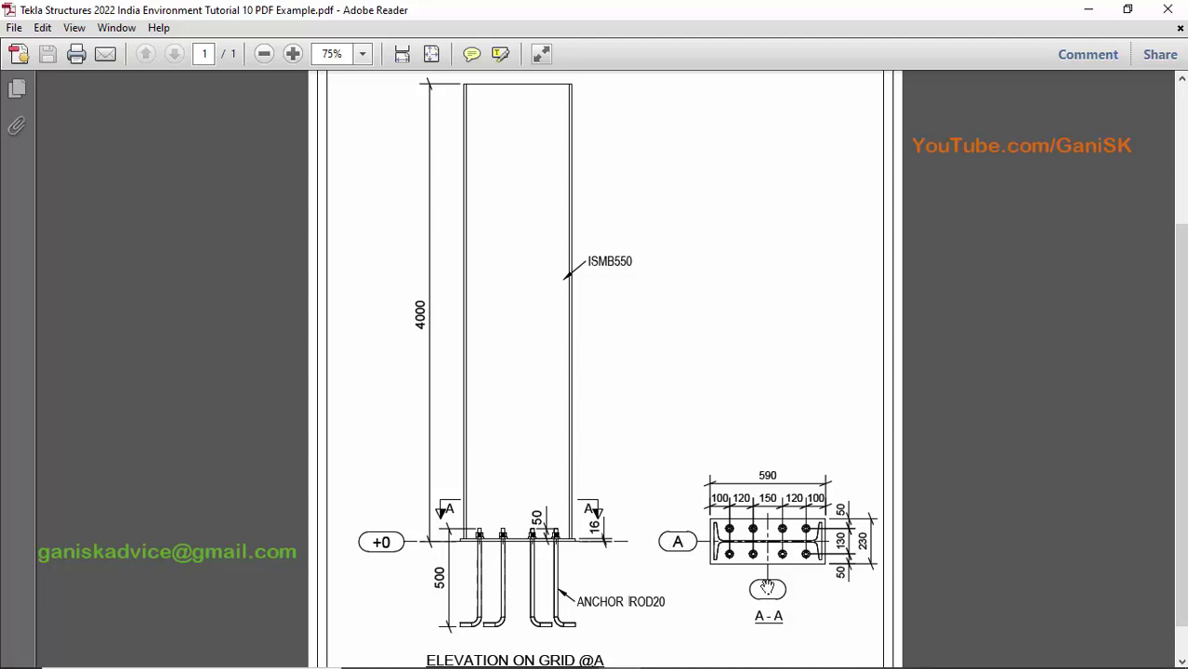
Back in Tekla, orbit the 3D view to look down on the grid with column A-1 centred.
{"action": "left_click", "coordinate": [575, 652]}
{"action": "middle_click_drag", "start_coordinate": [442, 481], "coordinate": [557, 426], "text": "ctrl"}
{"action": "scroll", "coordinate": [558, 558], "scroll_direction": "up", "scroll_amount": 3}
{"action": "middle_click_drag", "start_coordinate": [562, 604], "coordinate": [557, 409]}
Add PLAN @+0 to the visible views from the View list and close the properties panel.
{"action": "left_click", "coordinate": [1155, 98]}
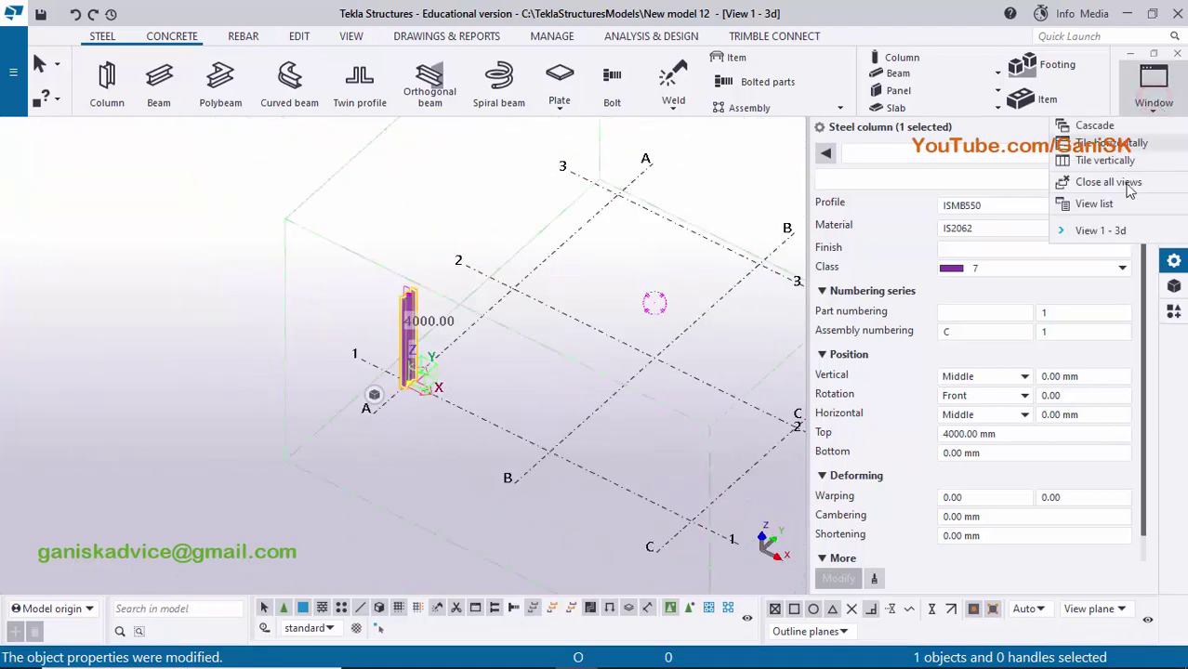
{"action": "left_click", "coordinate": [1104, 203]}
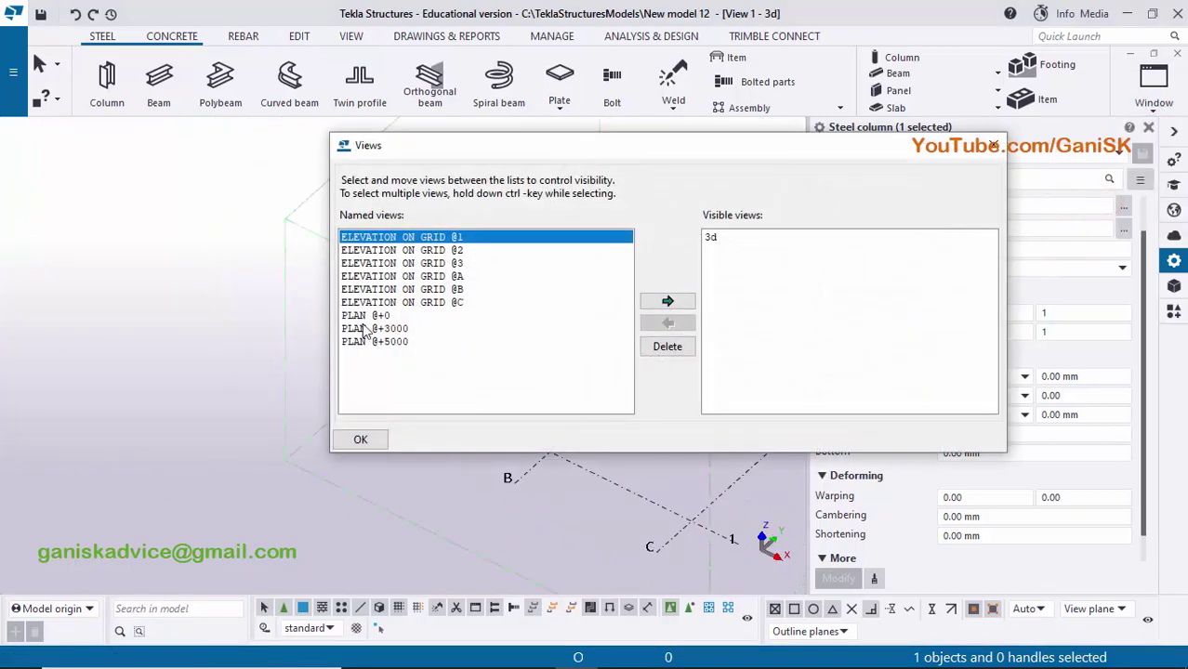
{"action": "left_click", "coordinate": [365, 316]}
{"action": "left_click", "coordinate": [669, 300]}
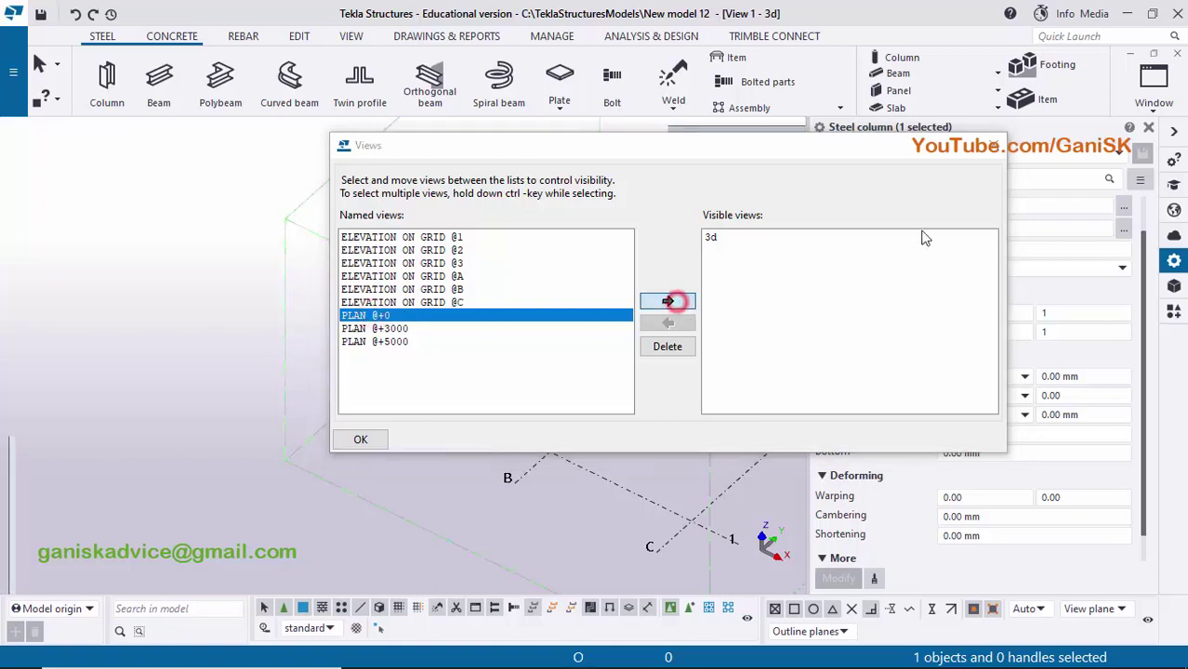
{"action": "left_click", "coordinate": [994, 145]}
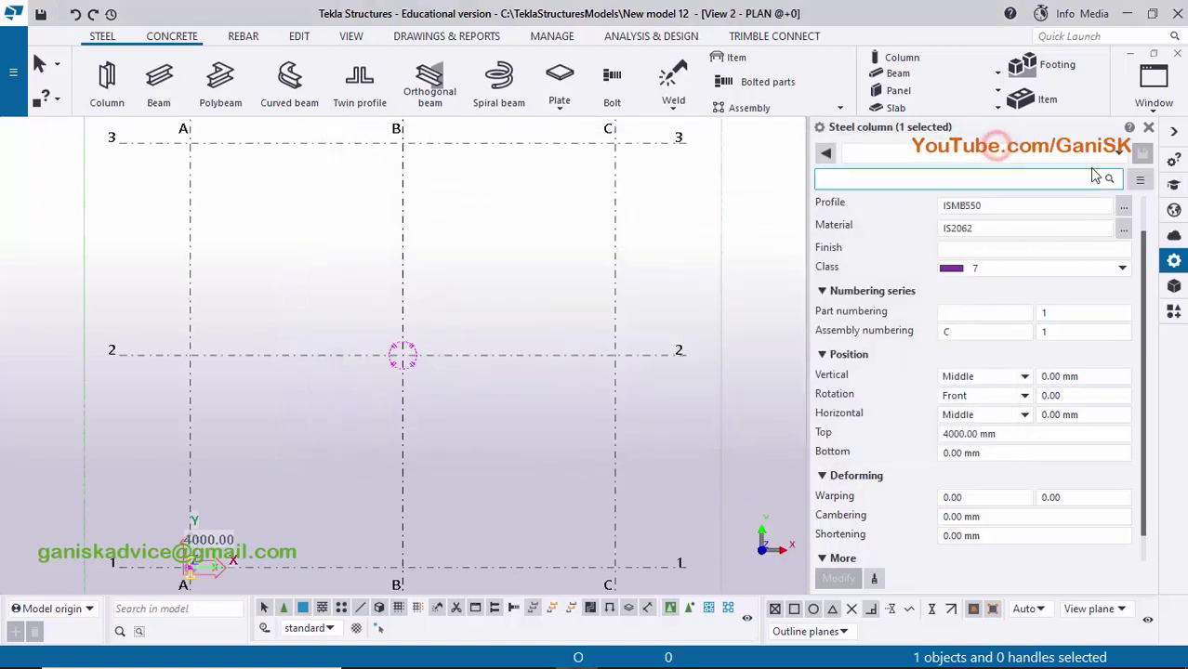
{"action": "left_click", "coordinate": [1149, 130]}
Pan and zoom the PLAN @+0 view onto the column at A-1.
{"action": "middle_click_drag", "start_coordinate": [615, 374], "coordinate": [737, 312]}
{"action": "scroll", "coordinate": [558, 444], "scroll_direction": "up", "scroll_amount": 2}
{"action": "scroll", "coordinate": [556, 442], "scroll_direction": "up", "scroll_amount": 3}
{"action": "middle_click_drag", "start_coordinate": [479, 346], "coordinate": [479, 376]}
{"action": "scroll", "coordinate": [475, 463], "scroll_direction": "down", "scroll_amount": 2}
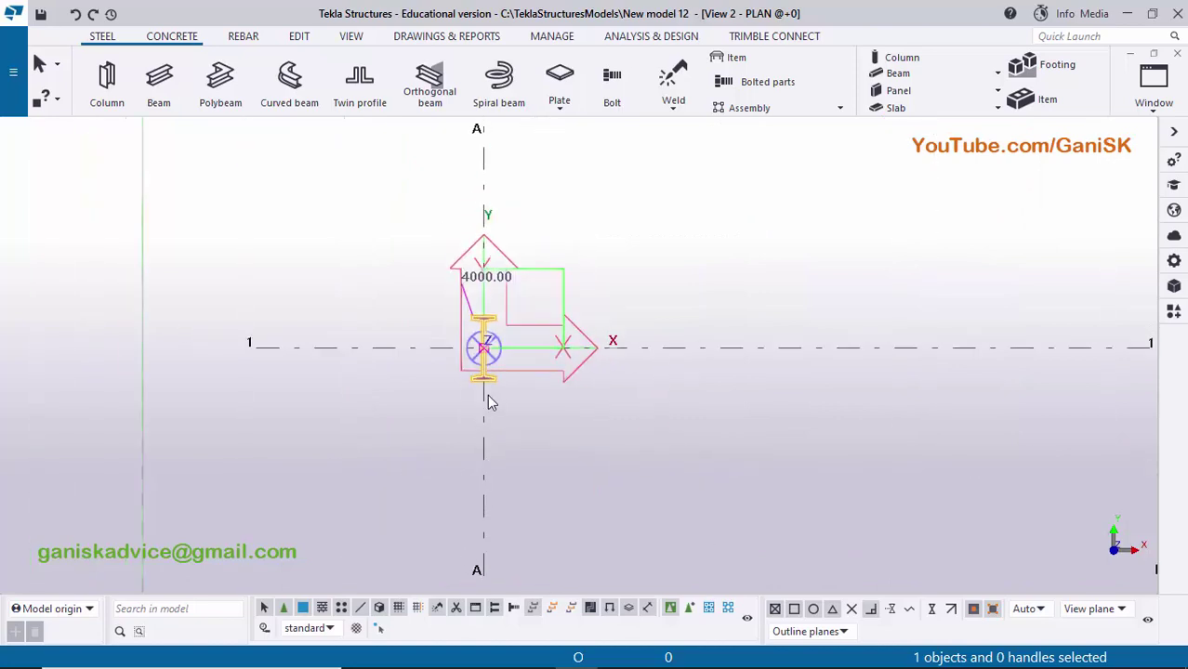
{"action": "scroll", "coordinate": [487, 330], "scroll_direction": "up", "scroll_amount": 1}
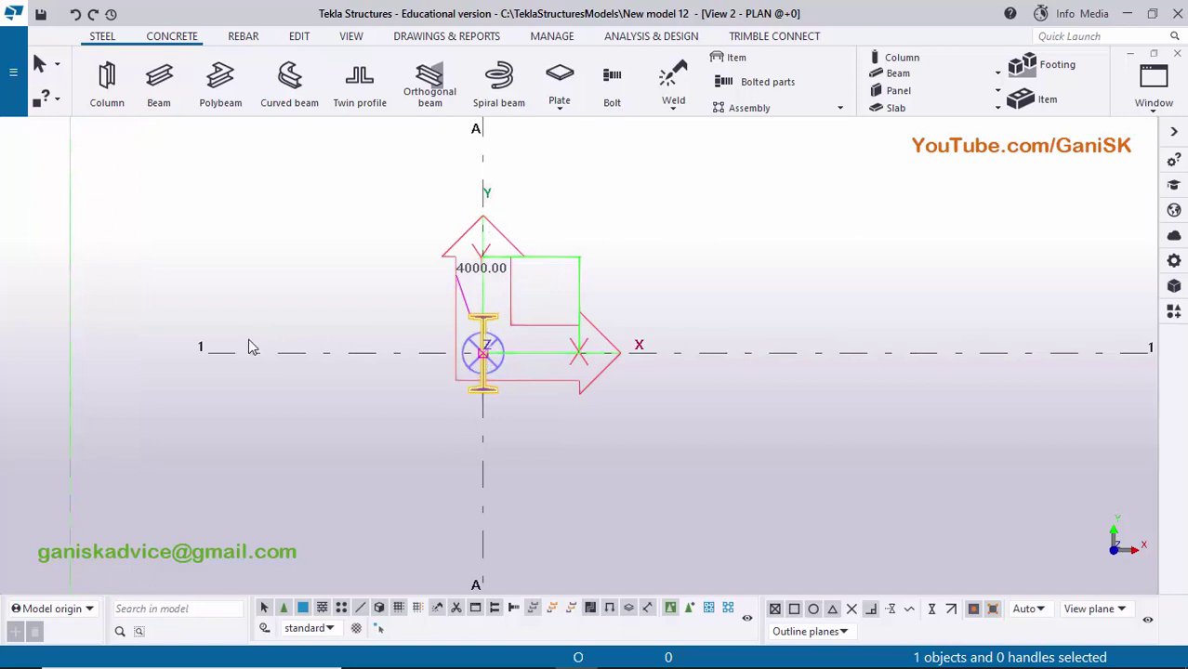
Compare the plan with the PDF, then open the A-1 column's properties.
{"action": "left_click", "coordinate": [617, 656]}
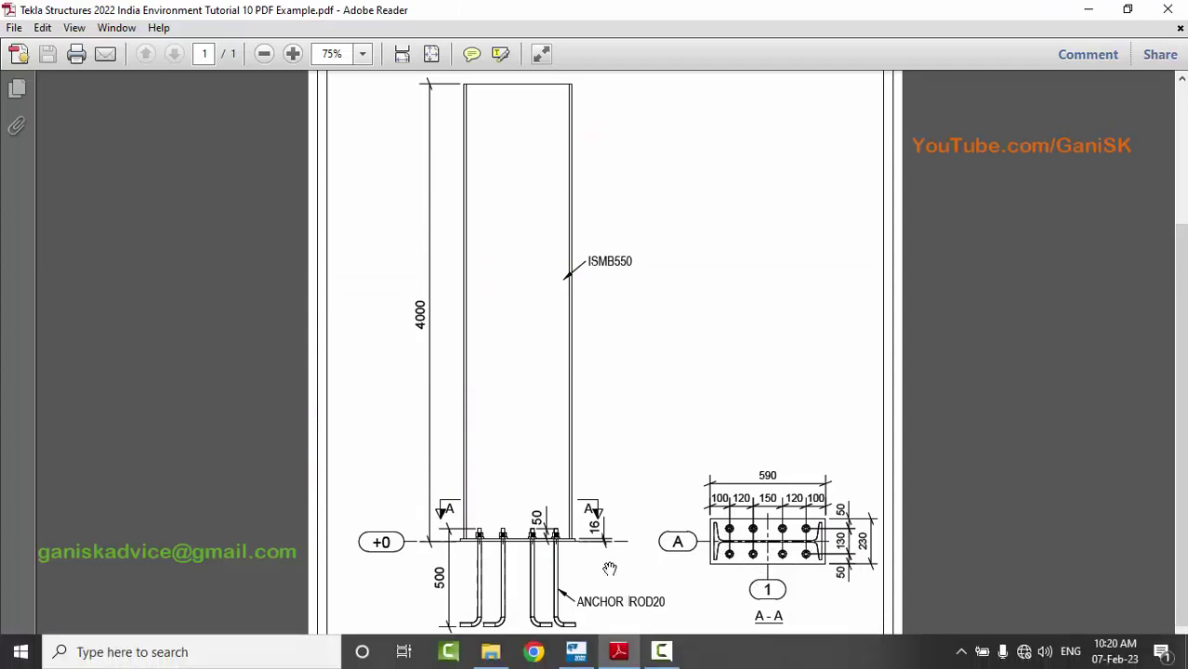
{"action": "left_click", "coordinate": [577, 652]}
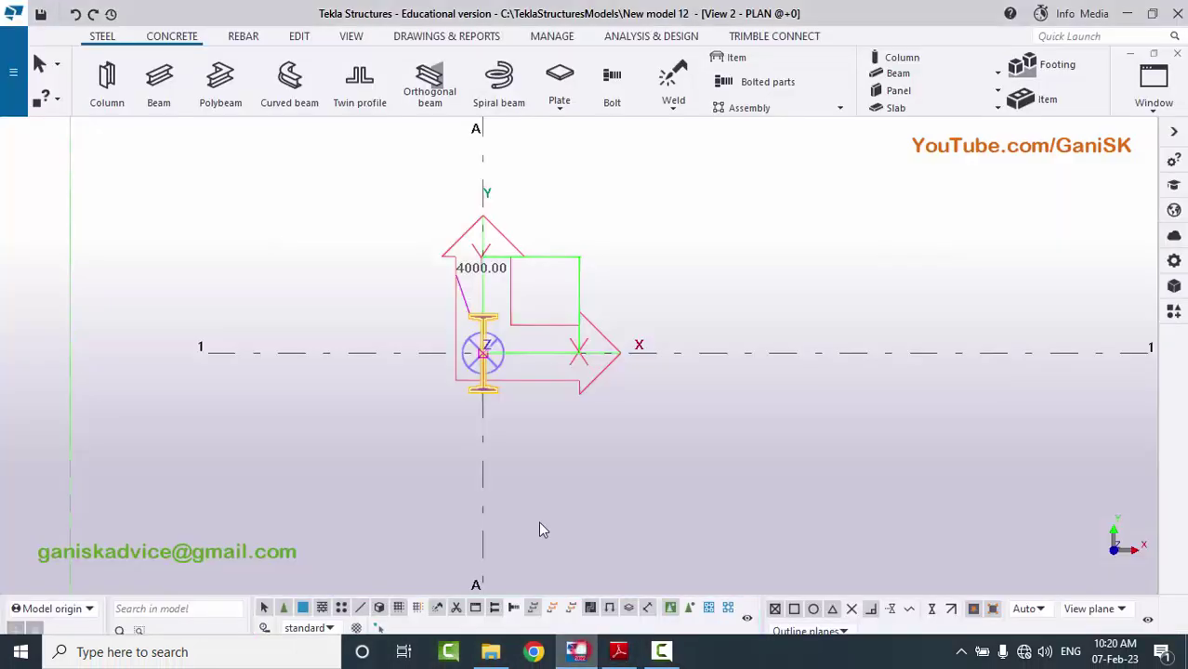
{"action": "double_click", "coordinate": [489, 390]}
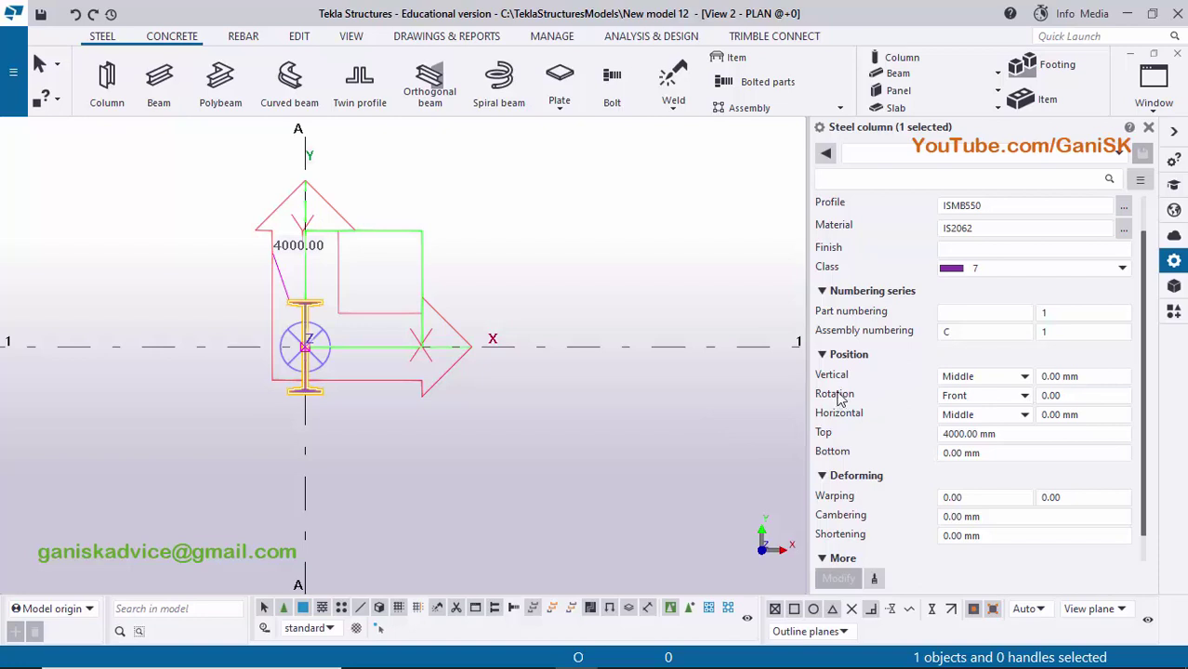
Keep the column rotation at Front with a 0.00 angle.
{"action": "left_click", "coordinate": [968, 396]}
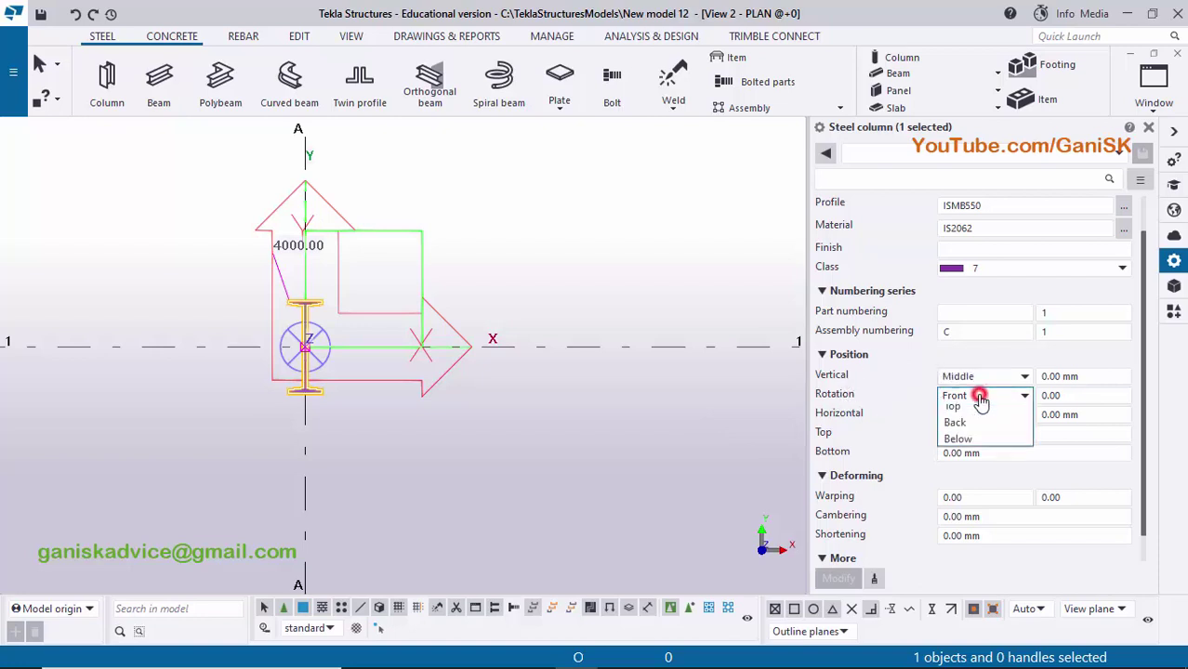
{"action": "left_click", "coordinate": [976, 415]}
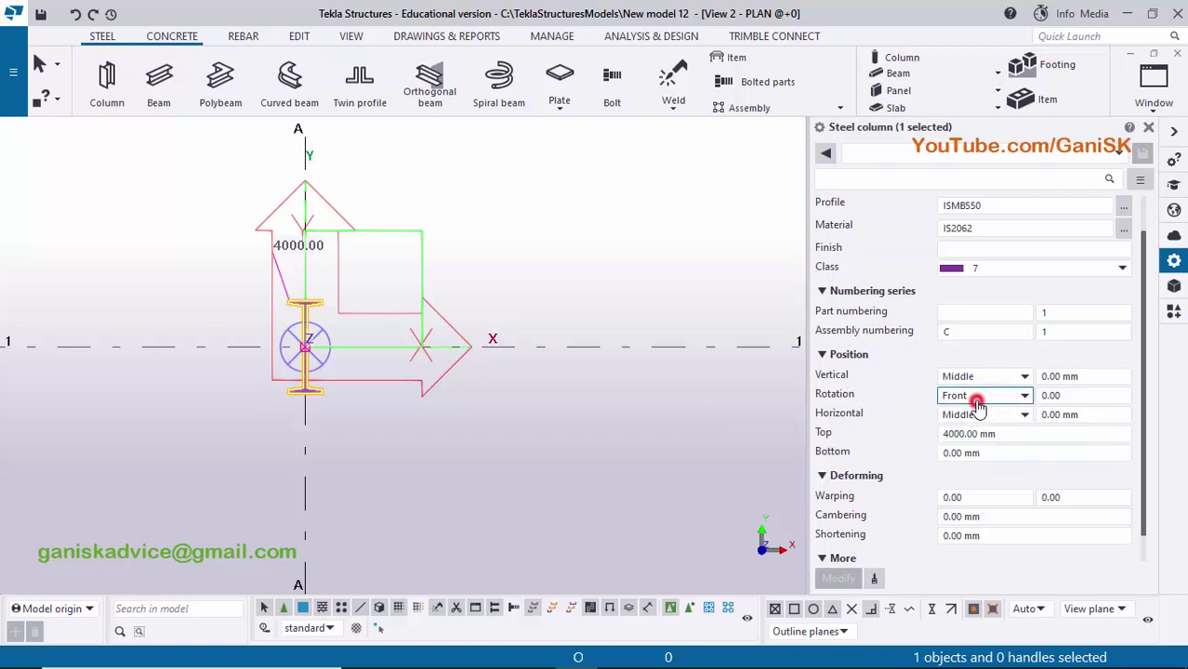
{"action": "left_click", "coordinate": [1050, 396]}
{"action": "left_click_drag", "start_coordinate": [1066, 397], "coordinate": [1046, 396]}
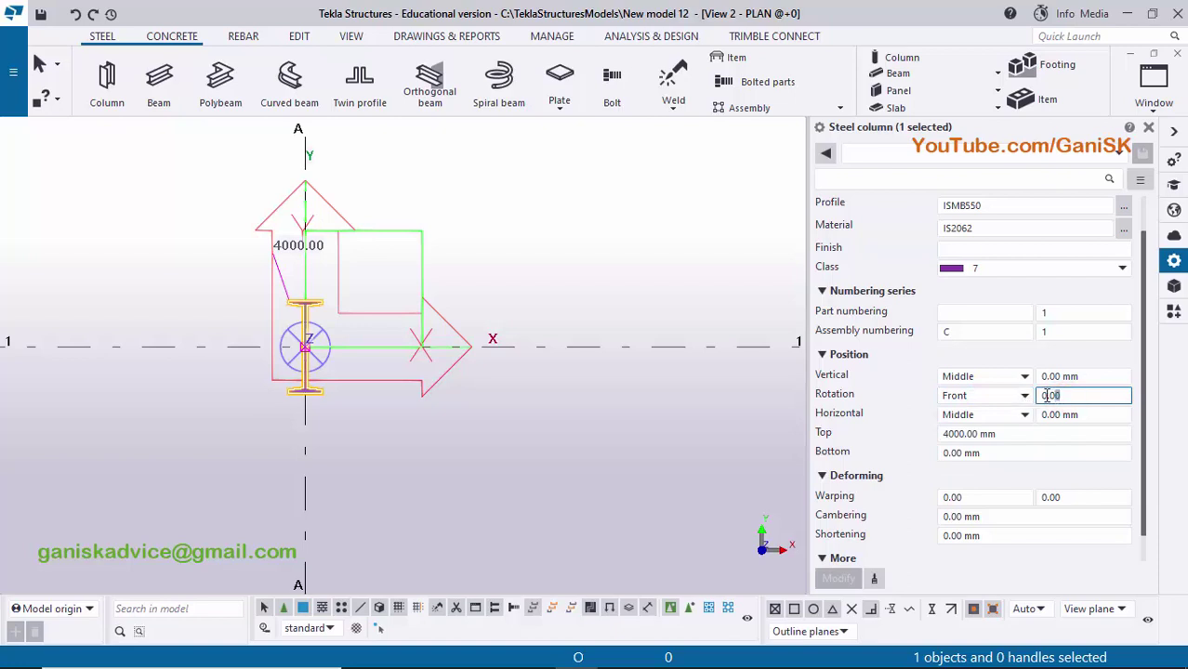
{"action": "left_click", "coordinate": [1064, 397]}
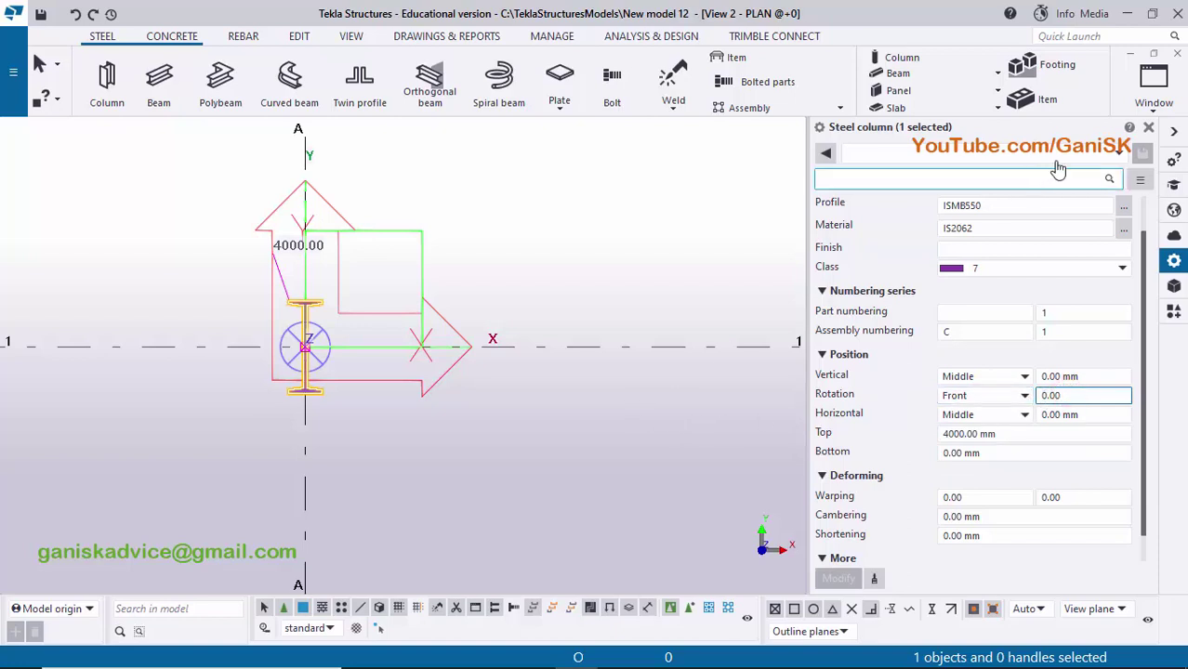
Switch to View 1 - 3d and orbit around the 4000 mm ISMB550 column.
{"action": "left_click", "coordinate": [1153, 85]}
{"action": "left_click", "coordinate": [1106, 232]}
{"action": "scroll", "coordinate": [359, 365], "scroll_direction": "up", "scroll_amount": 3}
{"action": "middle_click_drag", "start_coordinate": [420, 421], "coordinate": [465, 492], "text": "ctrl"}
{"action": "scroll", "coordinate": [428, 444], "scroll_direction": "up", "scroll_amount": 3}
{"action": "scroll", "coordinate": [483, 432], "scroll_direction": "down", "scroll_amount": 3}
{"action": "scroll", "coordinate": [465, 492], "scroll_direction": "up", "scroll_amount": 3}
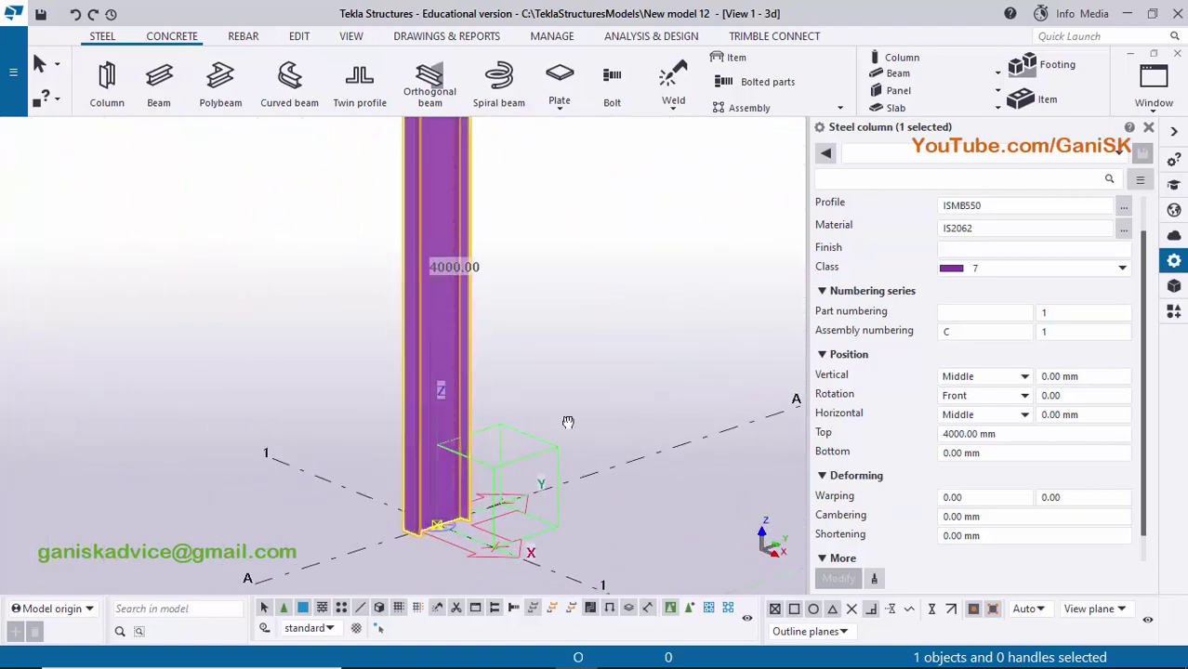
Close the column properties panel, deselect the column and shift the view toward its base.
{"action": "scroll", "coordinate": [989, 397], "scroll_direction": "up", "scroll_amount": 1}
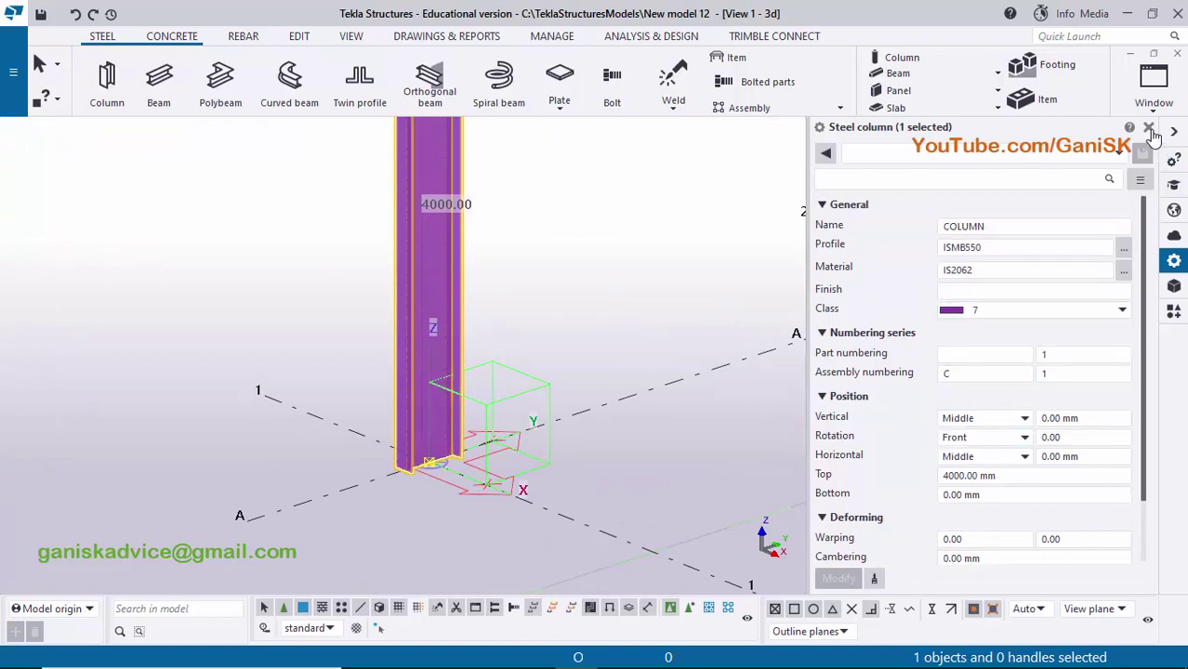
{"action": "left_click", "coordinate": [743, 256]}
{"action": "left_click", "coordinate": [657, 476]}
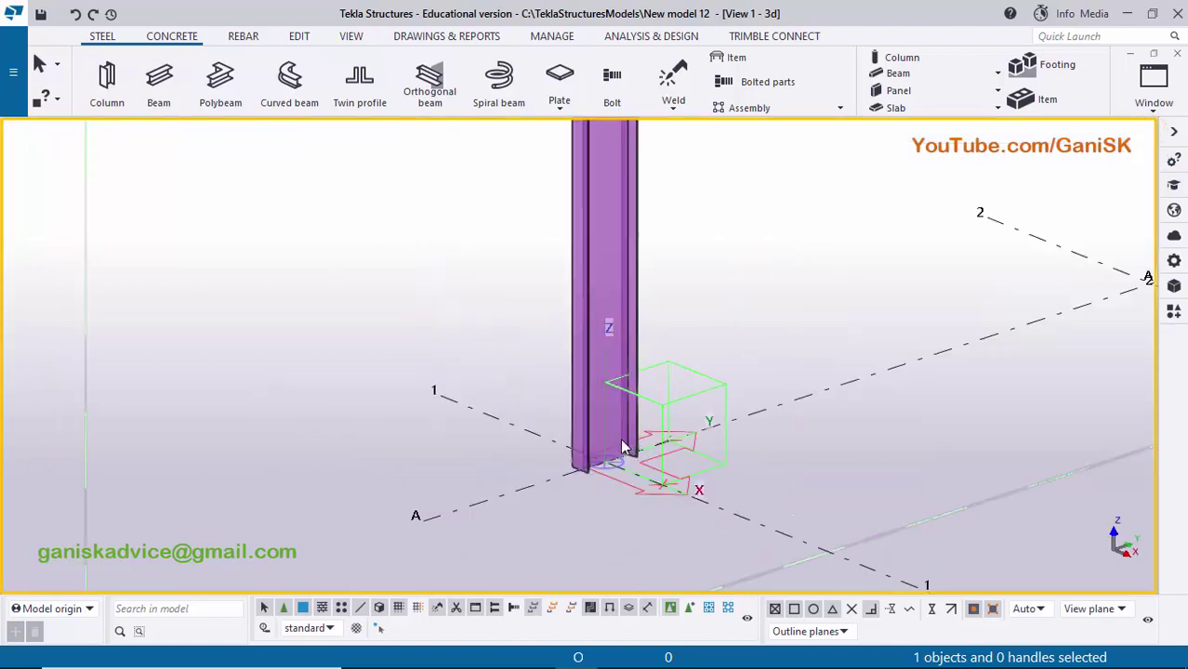
{"action": "middle_click_drag", "start_coordinate": [703, 441], "coordinate": [676, 436]}
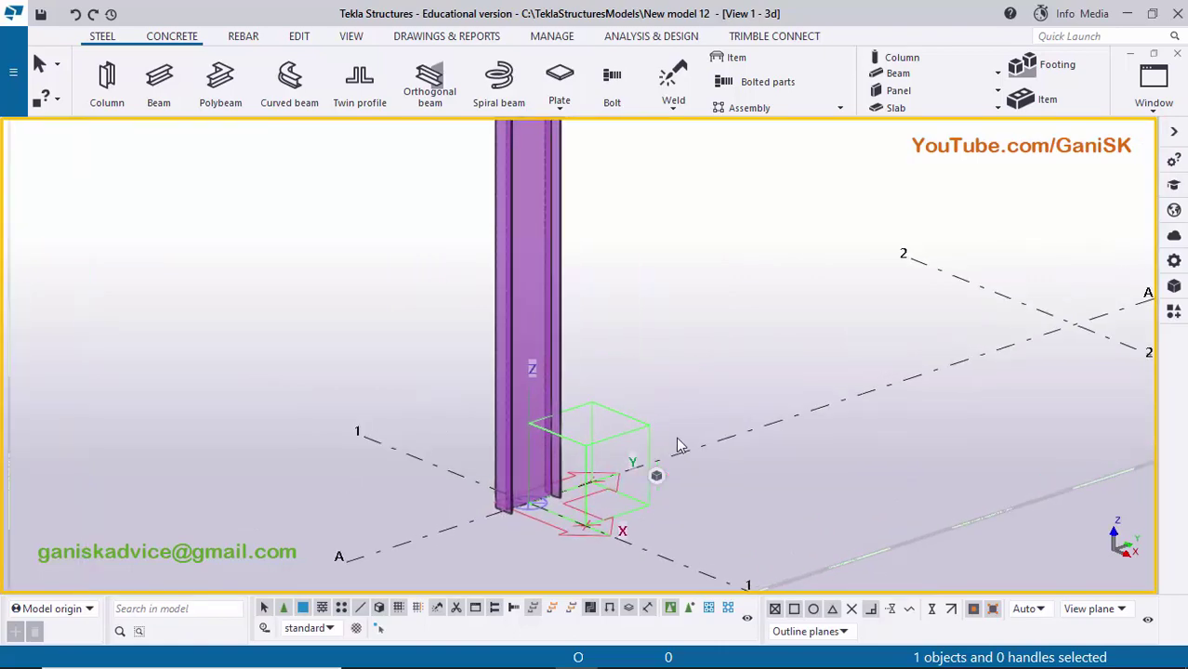
Check the enlarged A-A base plate section in the PDF, then open Applications & components with Ctrl+F.
{"action": "left_click", "coordinate": [617, 660]}
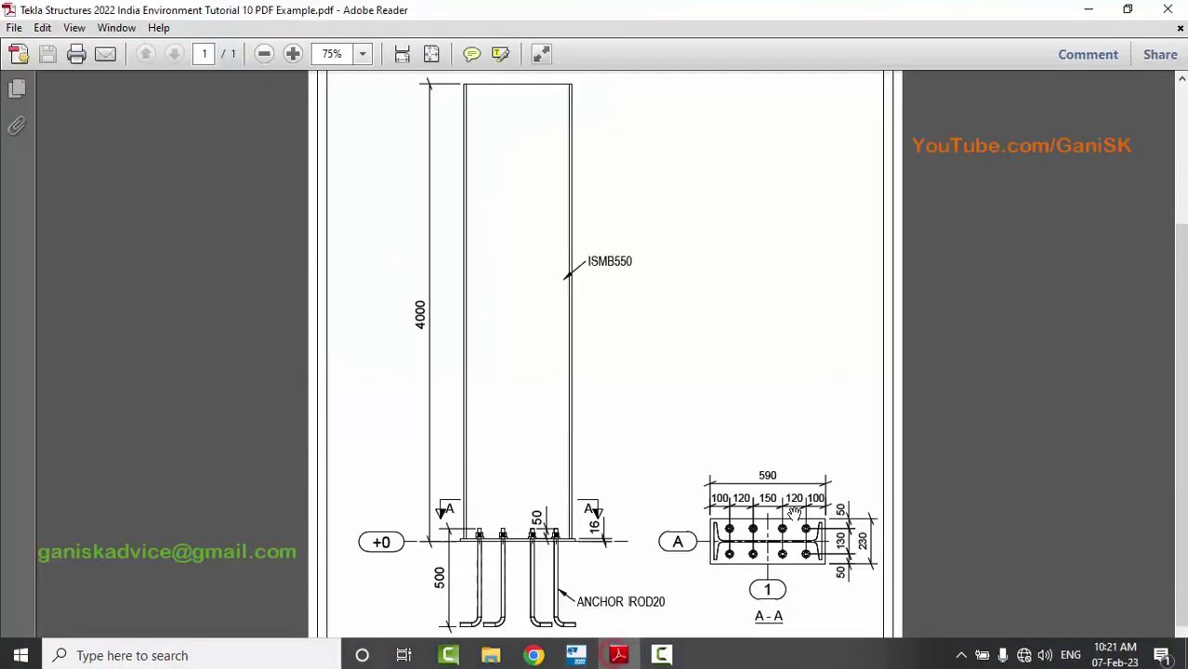
{"action": "scroll", "coordinate": [790, 505], "scroll_direction": "up", "scroll_amount": 3, "text": "ctrl"}
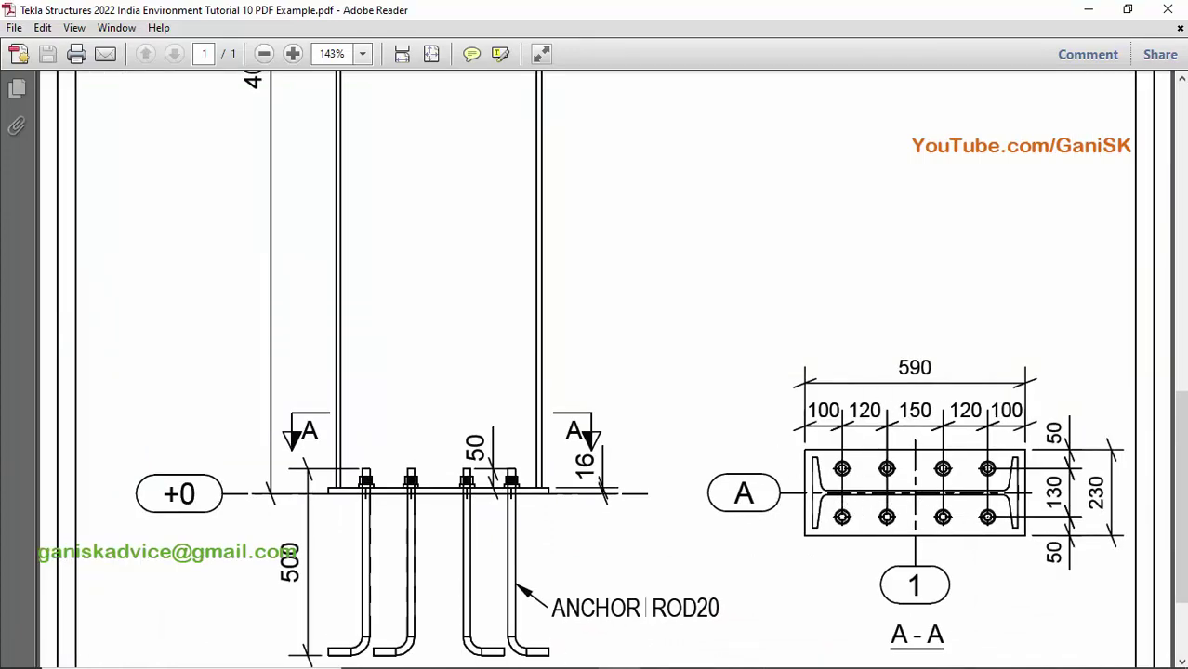
{"action": "left_click", "coordinate": [533, 650]}
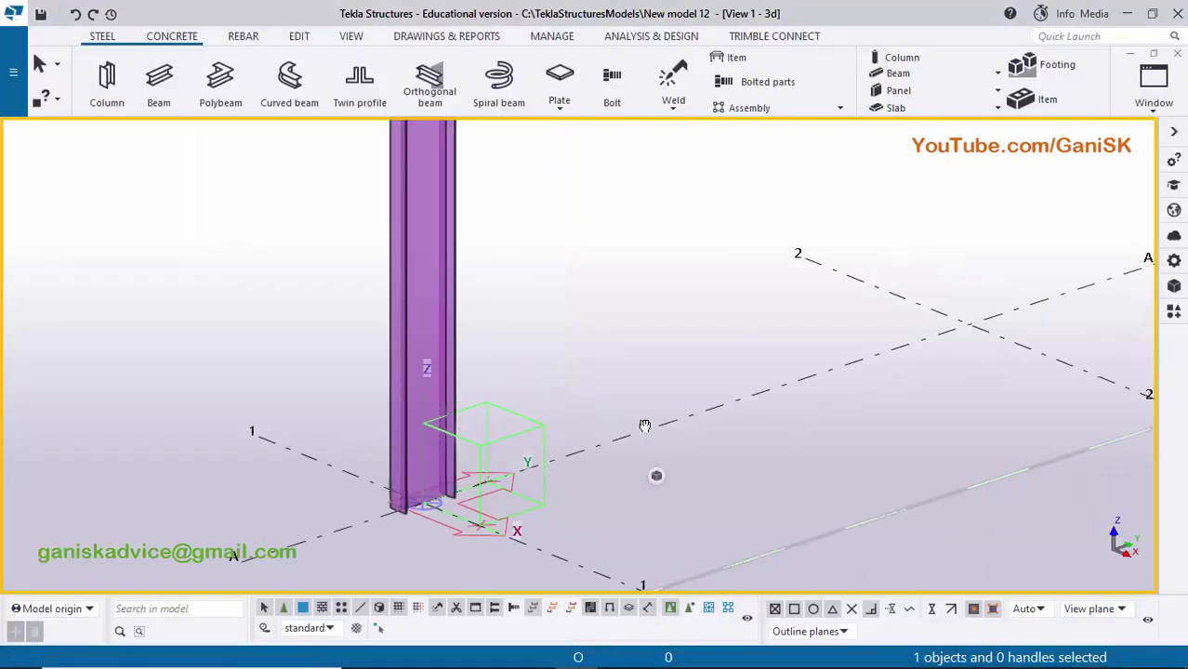
{"action": "middle_click_drag", "start_coordinate": [644, 426], "coordinate": [614, 426]}
{"action": "key", "text": "ctrl+f"}
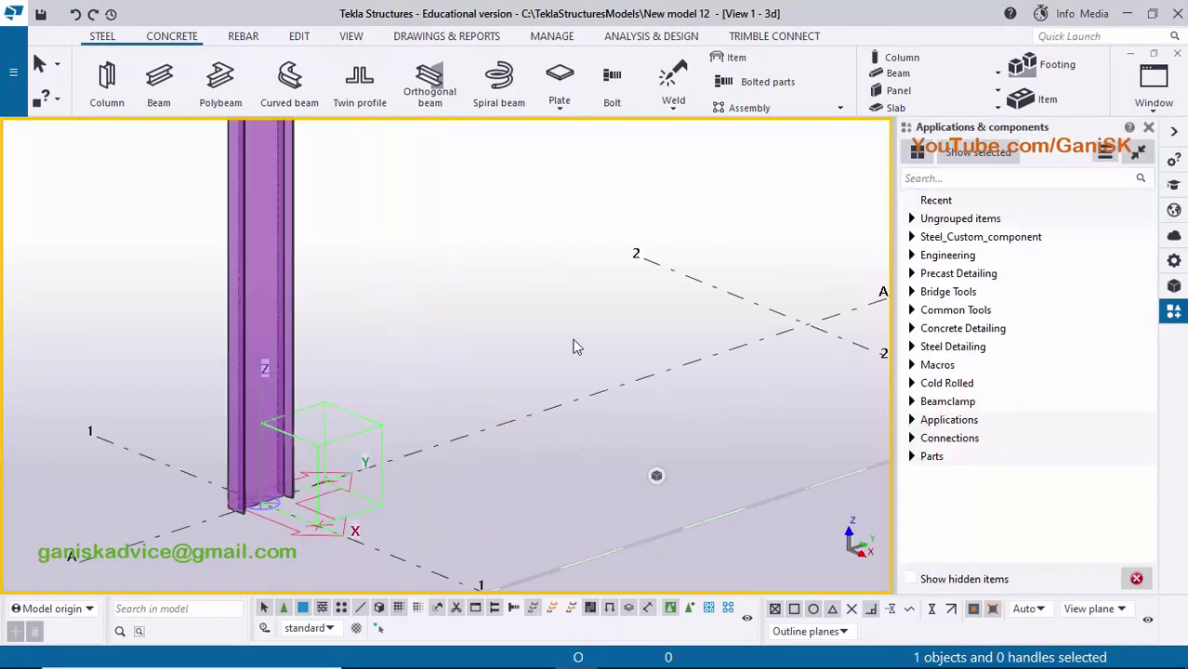
Search the component catalog for 'BASE' to list the base plate components.
{"action": "scroll", "coordinate": [289, 387], "scroll_direction": "up", "scroll_amount": 3}
{"action": "scroll", "coordinate": [419, 396], "scroll_direction": "up", "scroll_amount": 3}
{"action": "scroll", "coordinate": [330, 446], "scroll_direction": "down", "scroll_amount": 5}
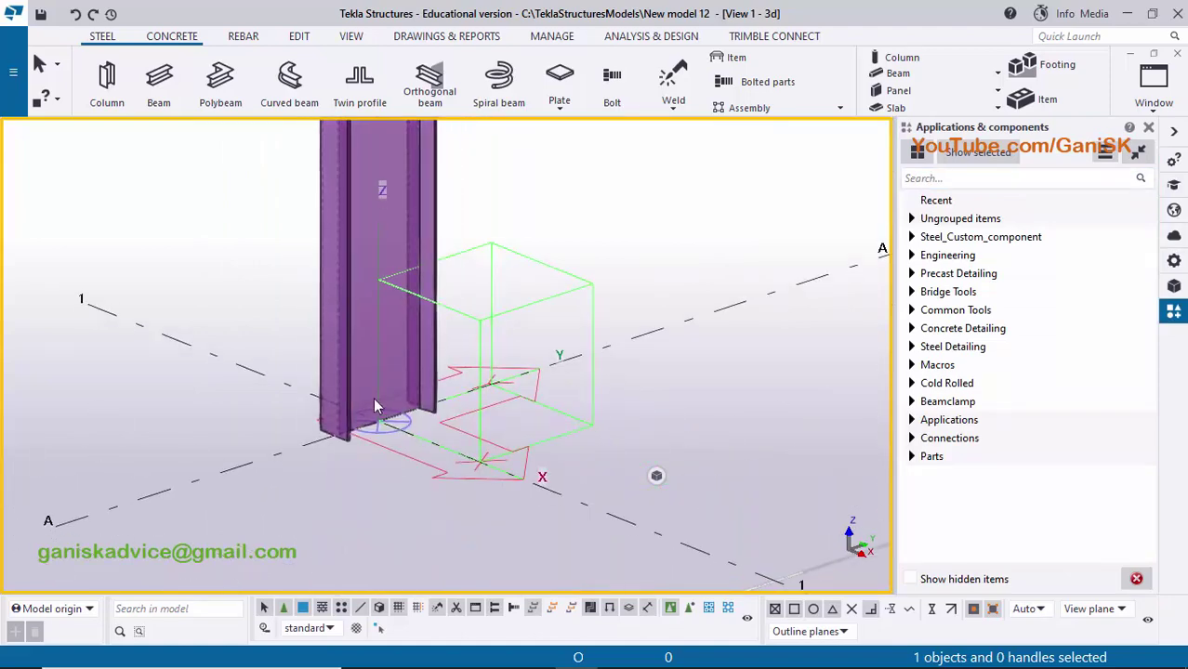
{"action": "scroll", "coordinate": [391, 414], "scroll_direction": "up", "scroll_amount": 3}
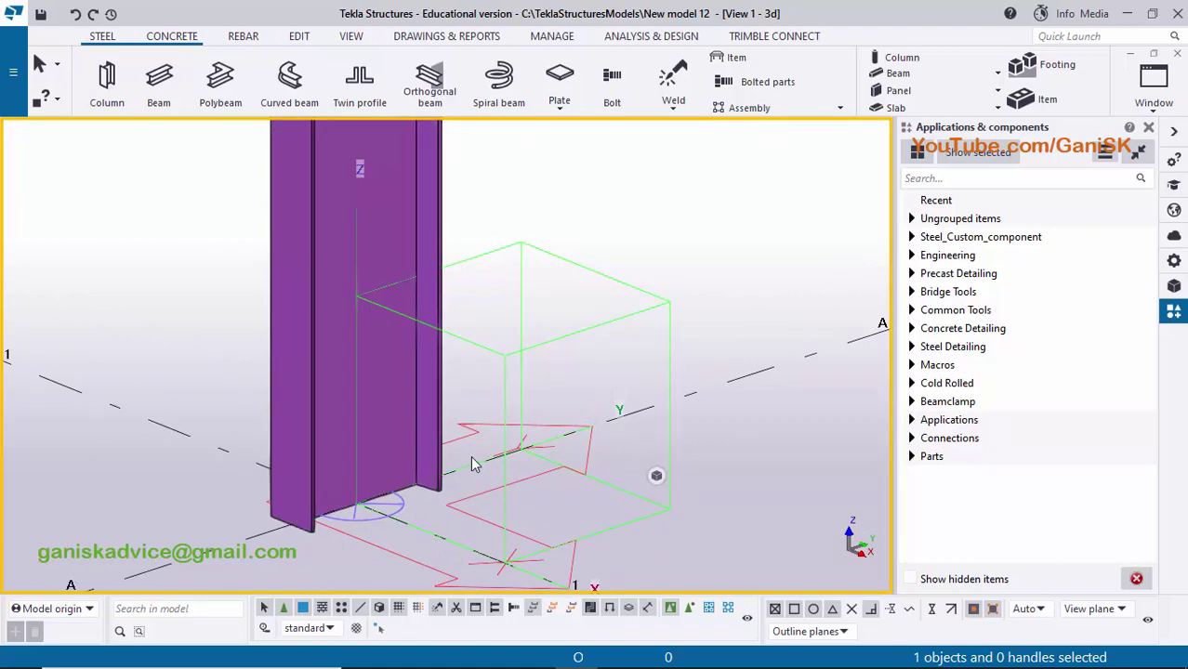
{"action": "scroll", "coordinate": [463, 428], "scroll_direction": "up", "scroll_amount": 2}
{"action": "scroll", "coordinate": [408, 434], "scroll_direction": "down", "scroll_amount": 3}
{"action": "left_click", "coordinate": [944, 178]}
{"action": "type", "text": "BASE"}
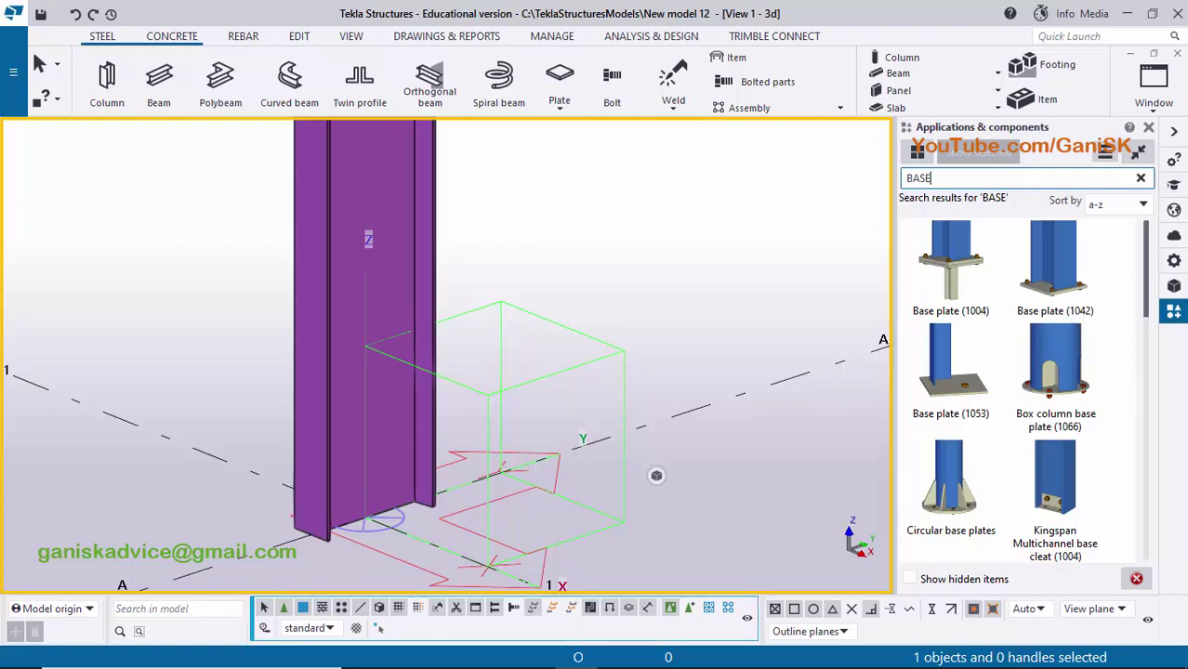
Glance at the column base in the PDF, then start the Base plate (1042) component.
{"action": "left_click", "coordinate": [618, 652]}
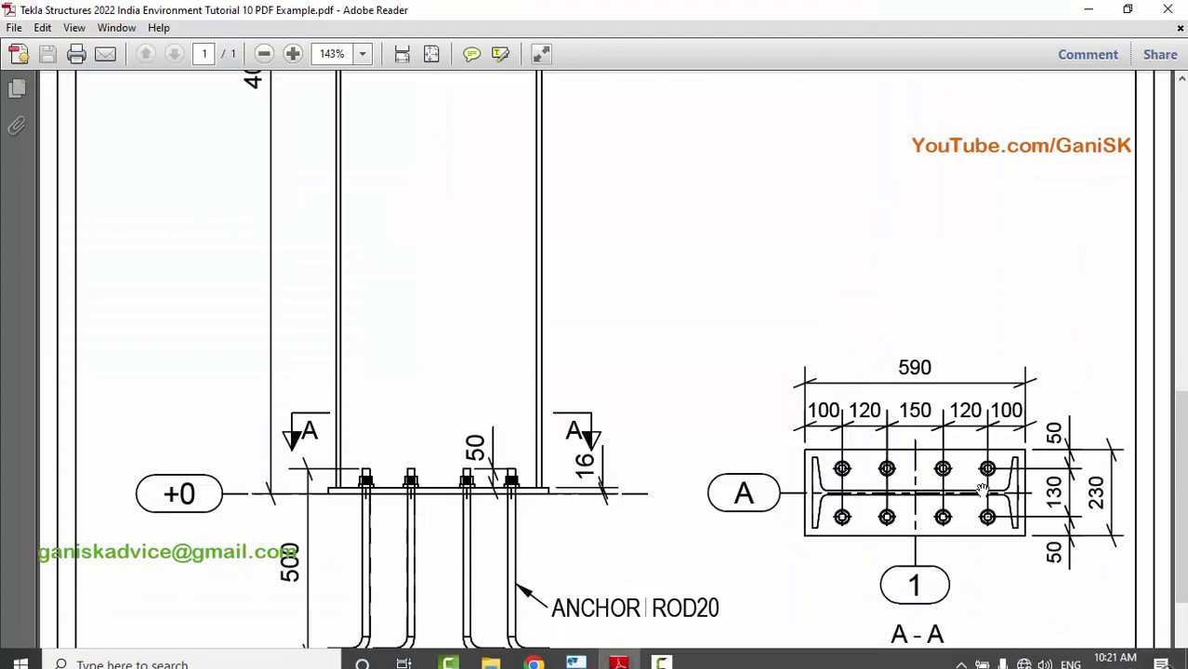
{"action": "left_click", "coordinate": [578, 652]}
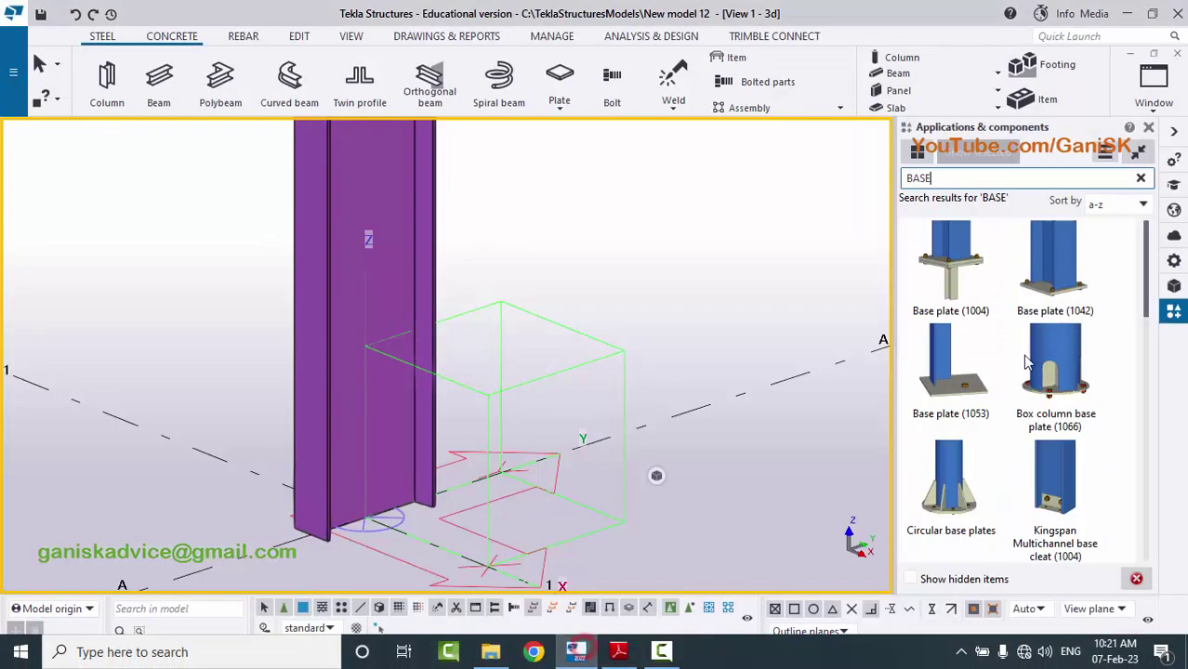
{"action": "left_click", "coordinate": [1052, 276]}
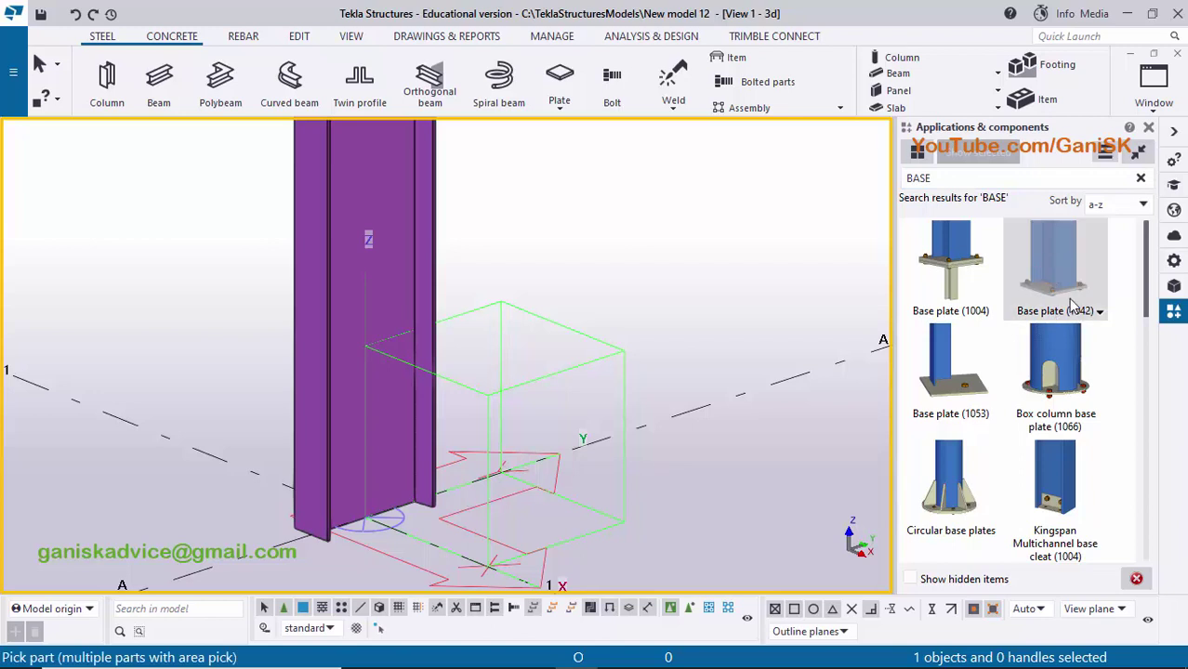
Pick the ISMB550 column and its bottom point to place the base plate.
{"action": "middle_click_drag", "start_coordinate": [590, 441], "coordinate": [671, 412]}
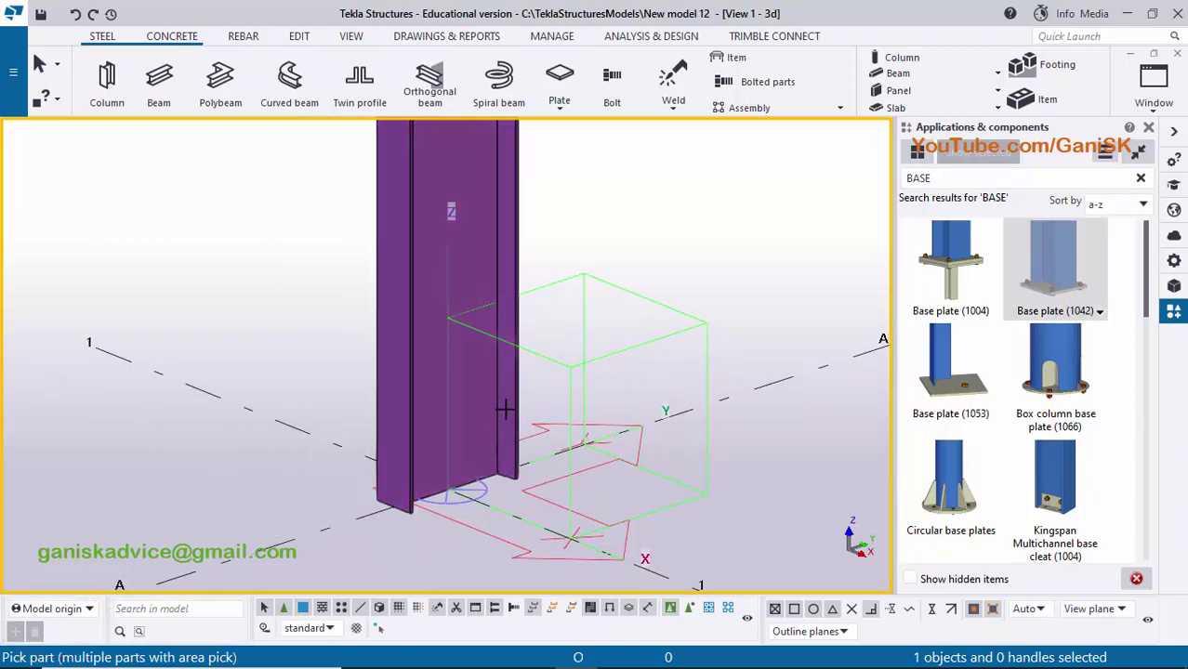
{"action": "left_click", "coordinate": [468, 316]}
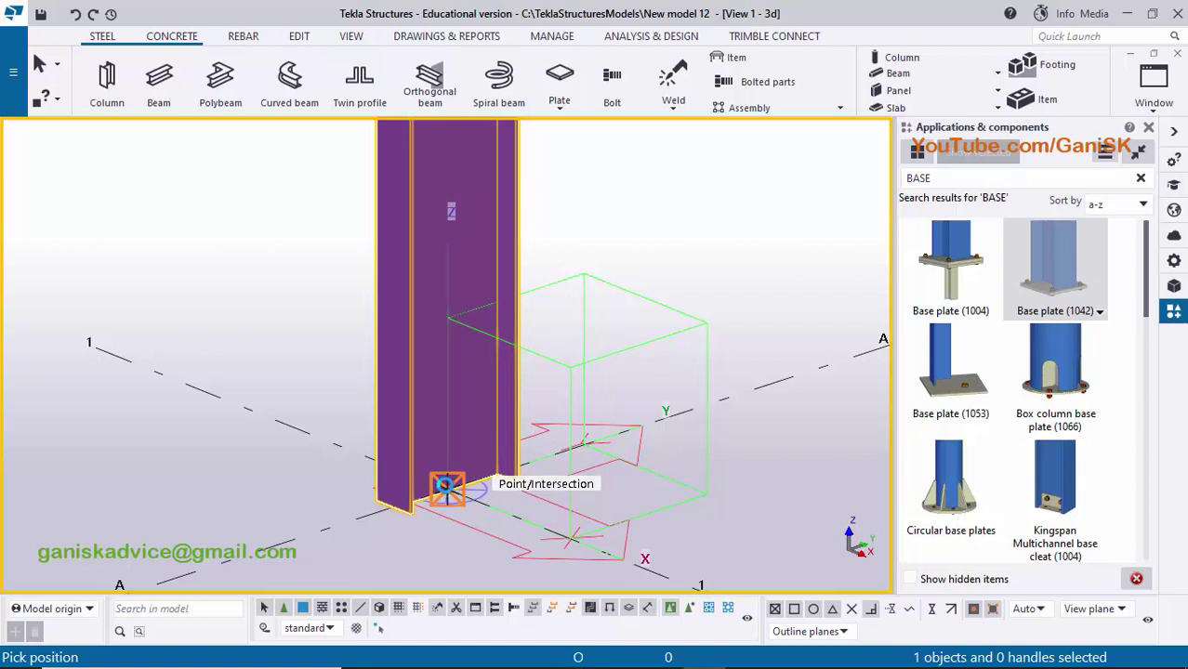
{"action": "left_click", "coordinate": [446, 485]}
Close the components panel and interrupt the base plate picking command.
{"action": "scroll", "coordinate": [470, 497], "scroll_direction": "up", "scroll_amount": 5}
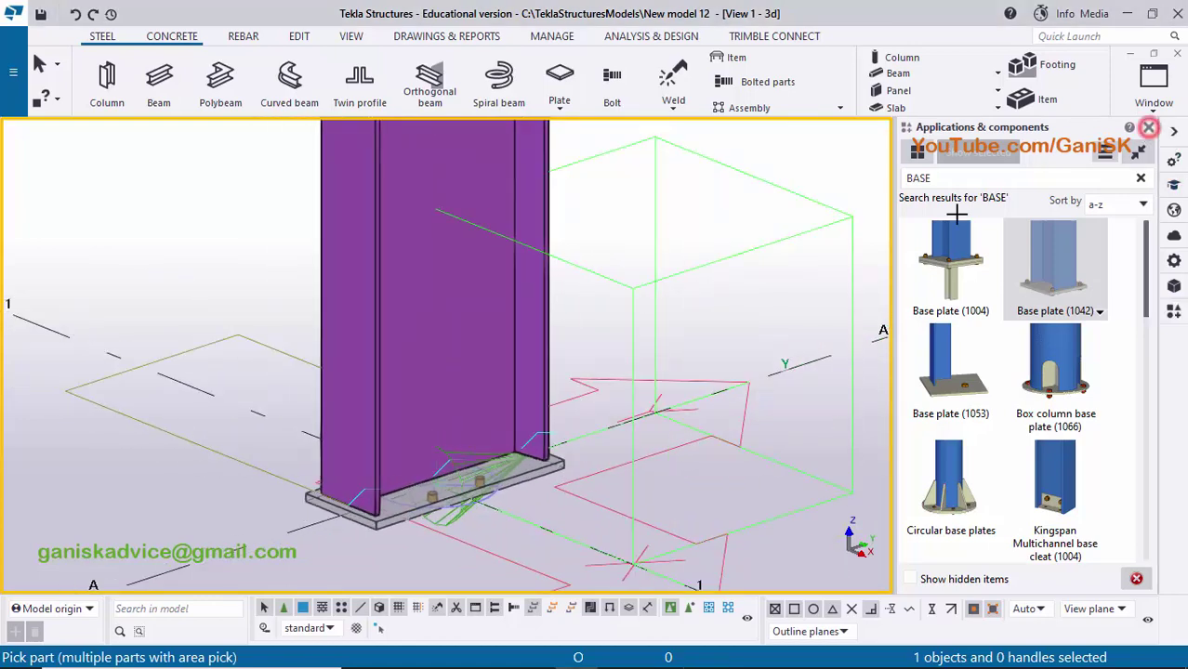
{"action": "left_click", "coordinate": [1150, 128]}
{"action": "right_click", "coordinate": [914, 191]}
{"action": "left_click", "coordinate": [930, 200]}
{"action": "scroll", "coordinate": [928, 265], "scroll_direction": "down", "scroll_amount": 3}
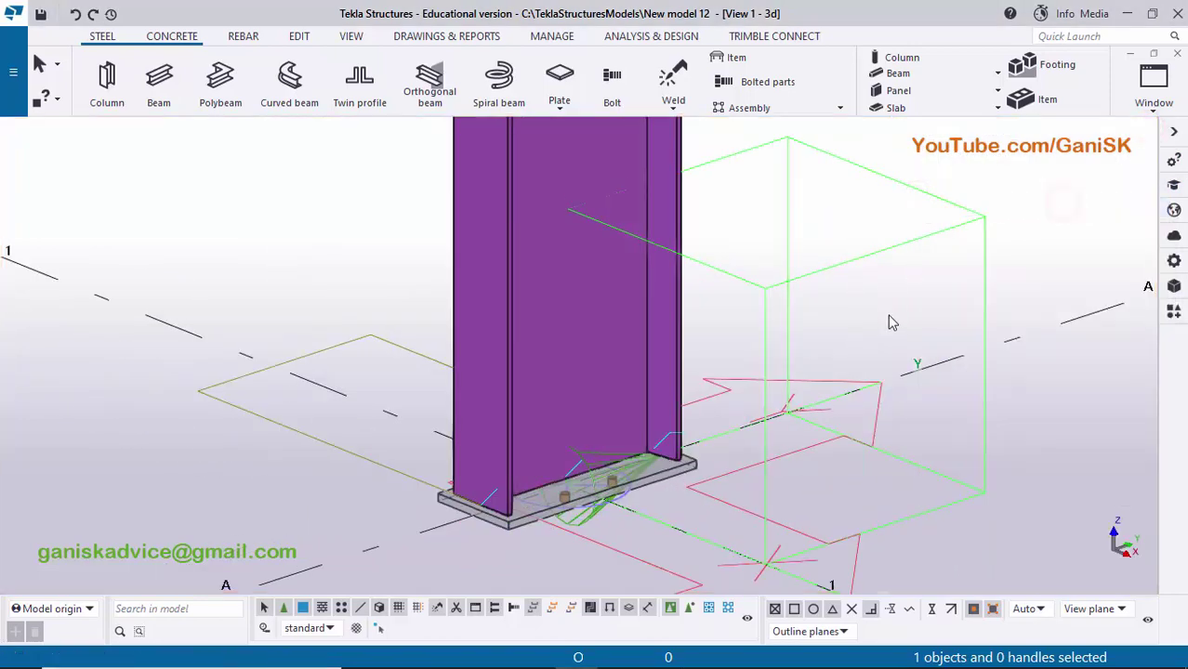
{"action": "scroll", "coordinate": [738, 408], "scroll_direction": "up", "scroll_amount": 6}
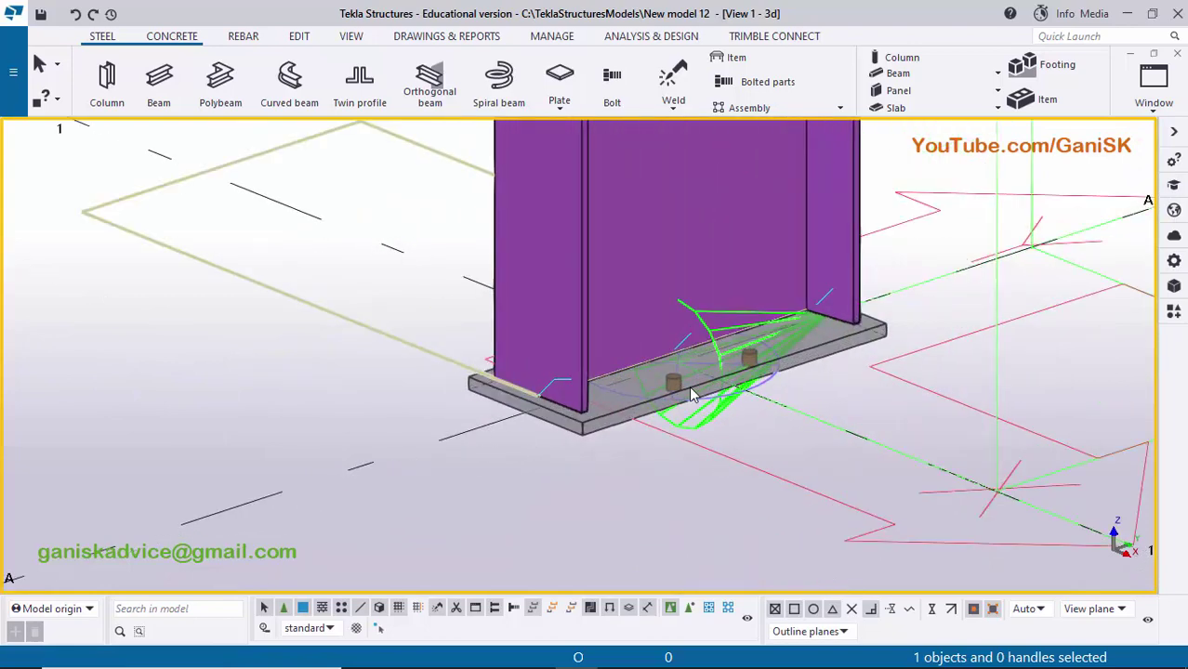
{"action": "scroll", "coordinate": [631, 464], "scroll_direction": "up", "scroll_amount": 4}
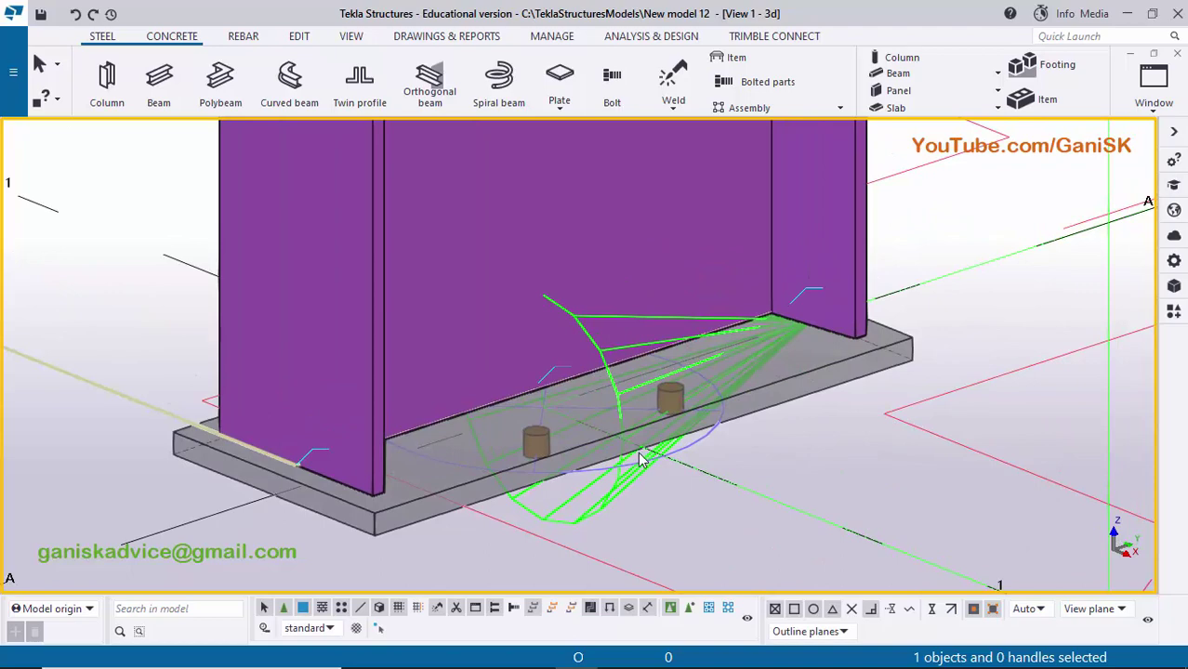
{"action": "scroll", "coordinate": [645, 455], "scroll_direction": "up", "scroll_amount": 2}
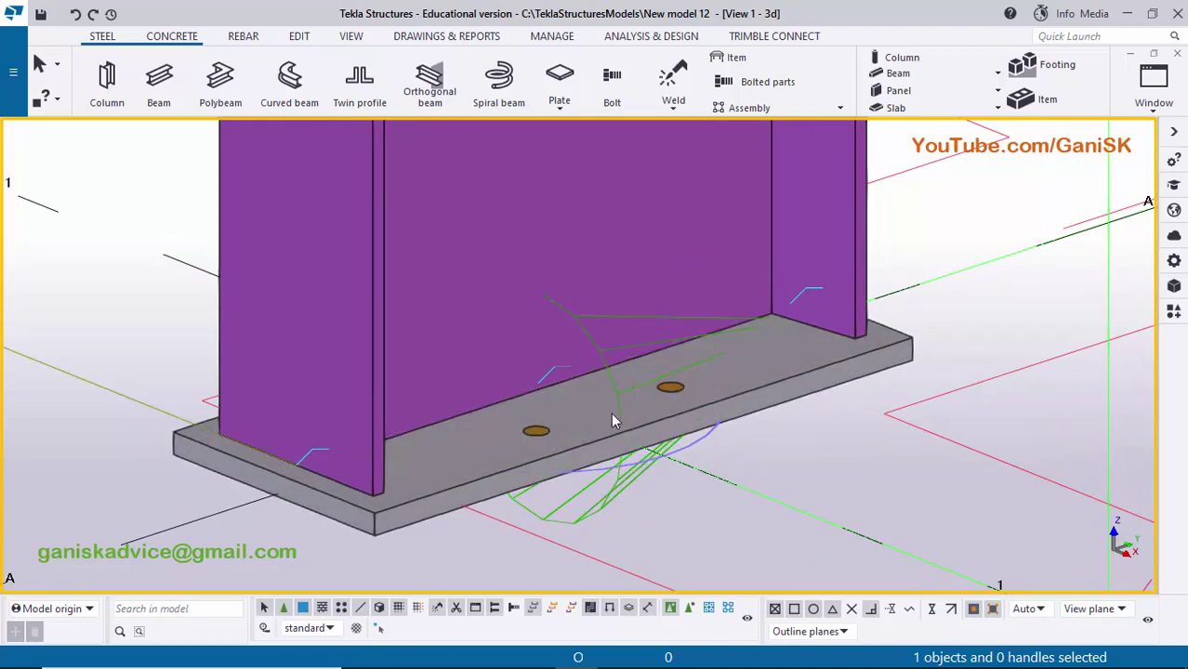
{"action": "scroll", "coordinate": [547, 435], "scroll_direction": "up", "scroll_amount": 2}
{"action": "scroll", "coordinate": [546, 434], "scroll_direction": "down", "scroll_amount": 2}
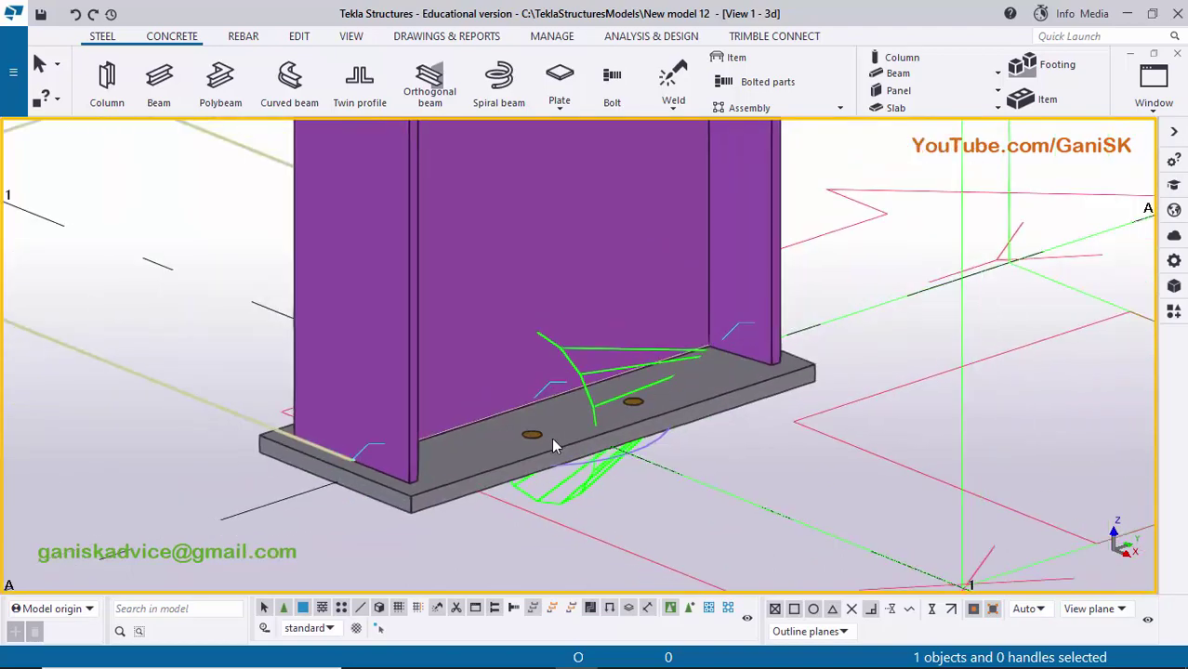
{"action": "key", "text": "Return"}
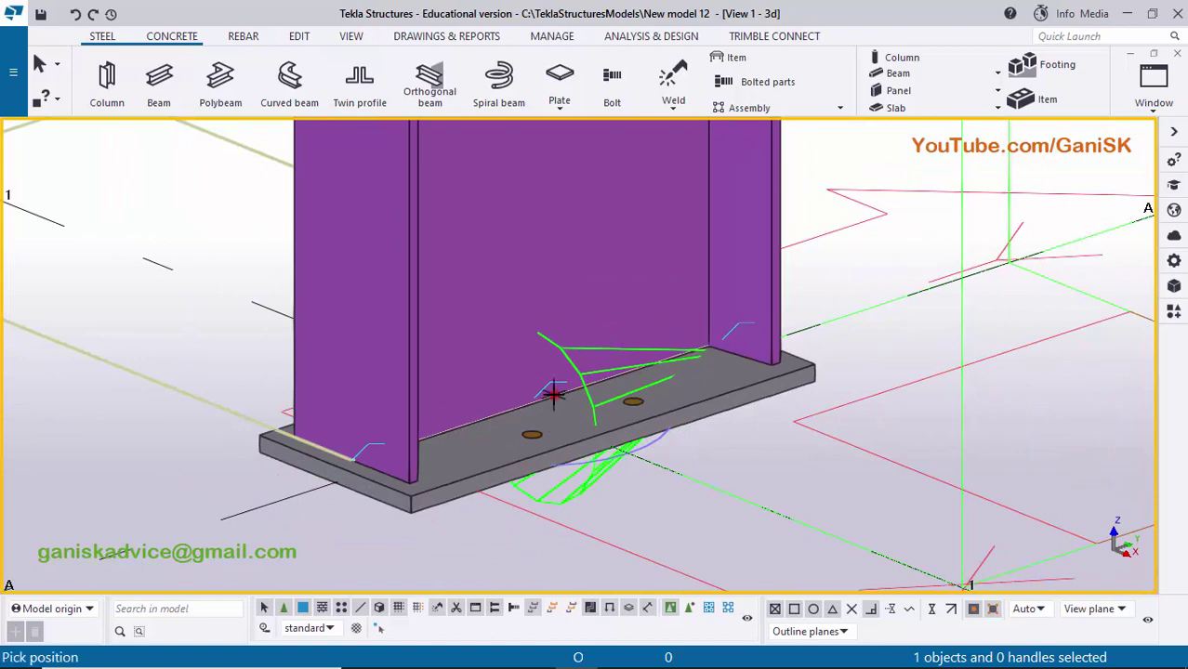
{"action": "middle_click_drag", "start_coordinate": [565, 426], "coordinate": [707, 372], "text": "ctrl"}
{"action": "right_click", "coordinate": [756, 226]}
{"action": "left_click", "coordinate": [801, 237]}
{"action": "scroll", "coordinate": [526, 452], "scroll_direction": "up", "scroll_amount": 3}
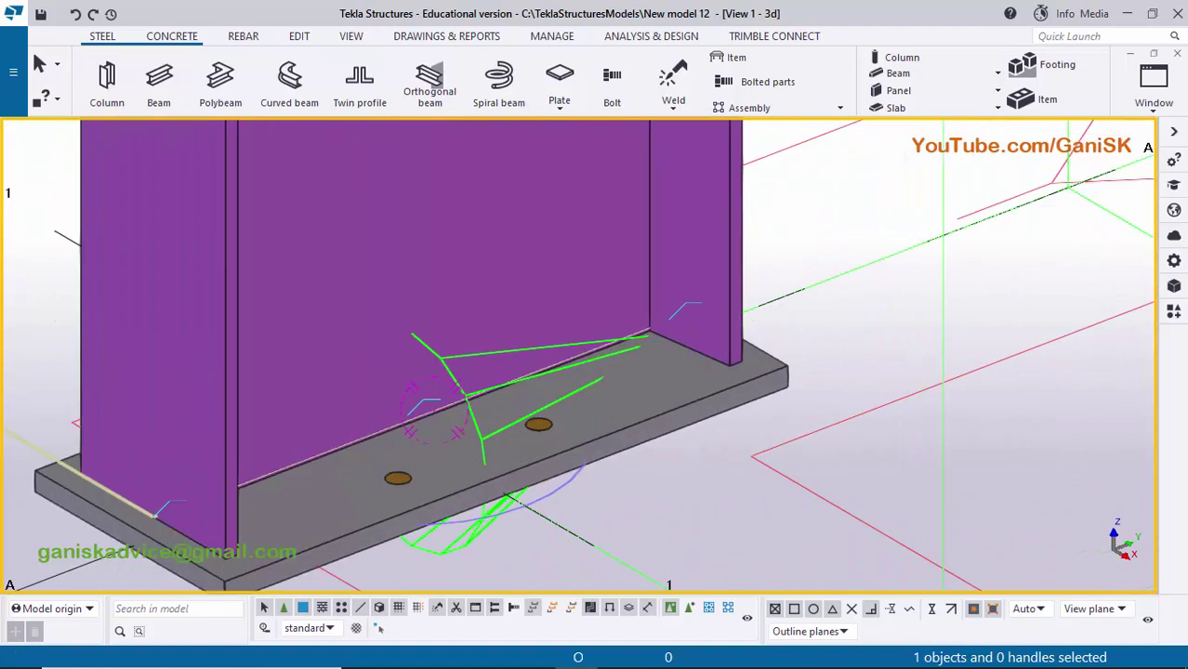
{"action": "left_click", "coordinate": [618, 653]}
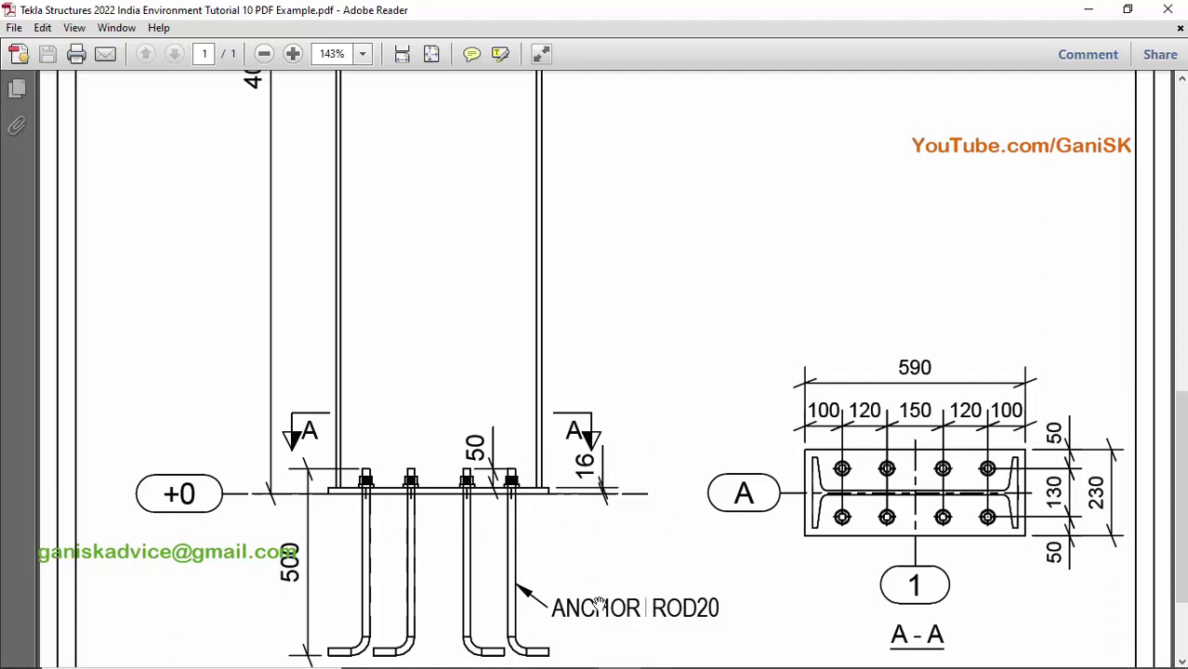
{"action": "left_click", "coordinate": [576, 651]}
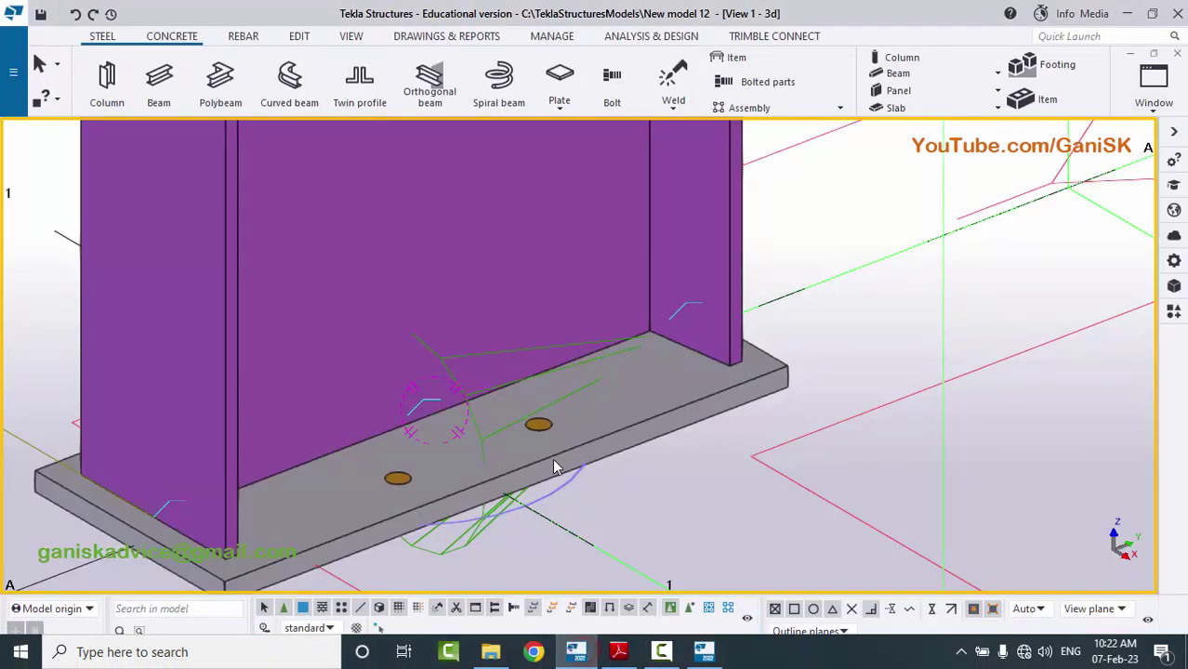
{"action": "left_click", "coordinate": [556, 464]}
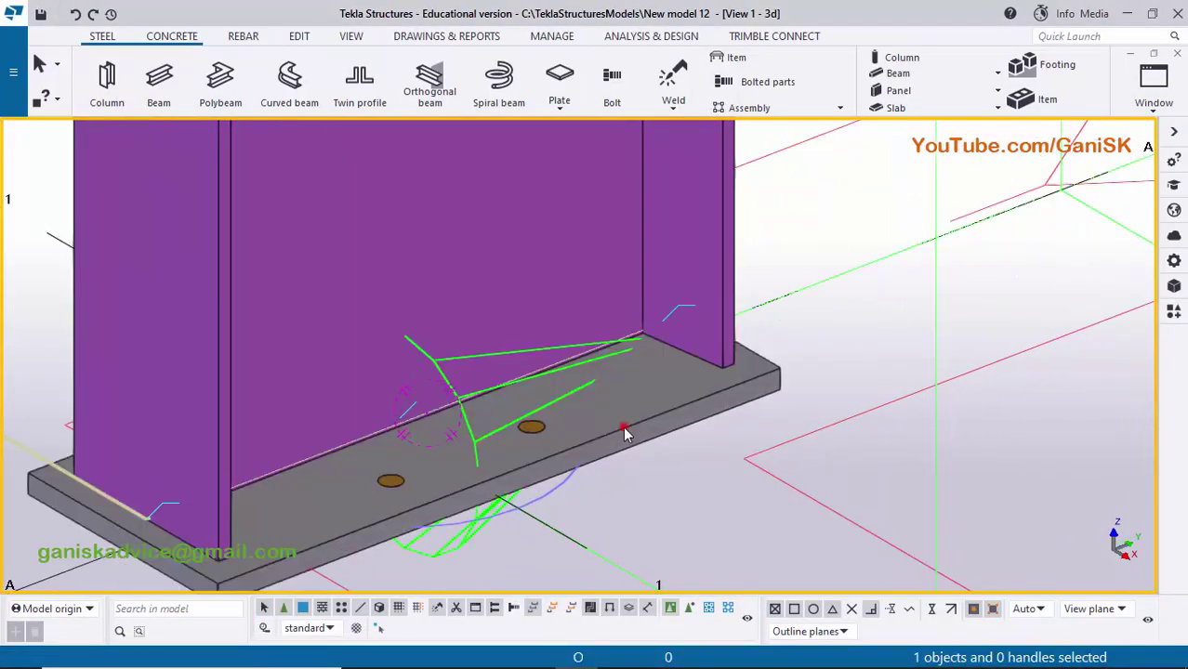
Open the base plate component's Parts settings and read the plate dimensions in the PDF.
{"action": "double_click", "coordinate": [623, 430]}
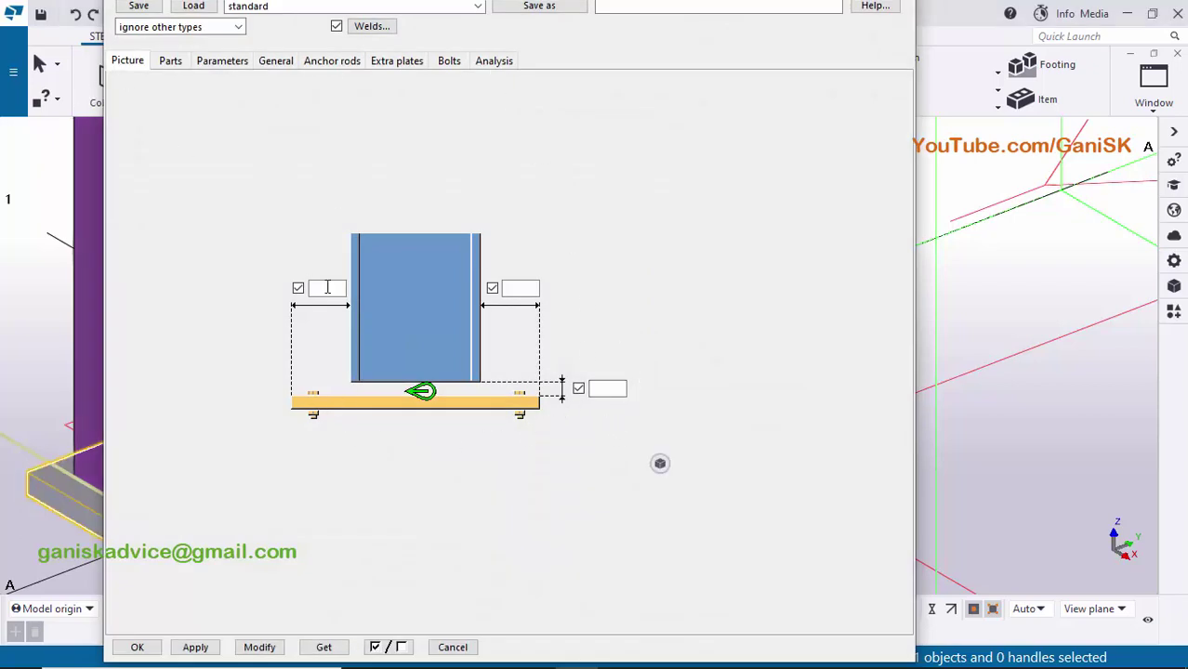
{"action": "left_click", "coordinate": [171, 62]}
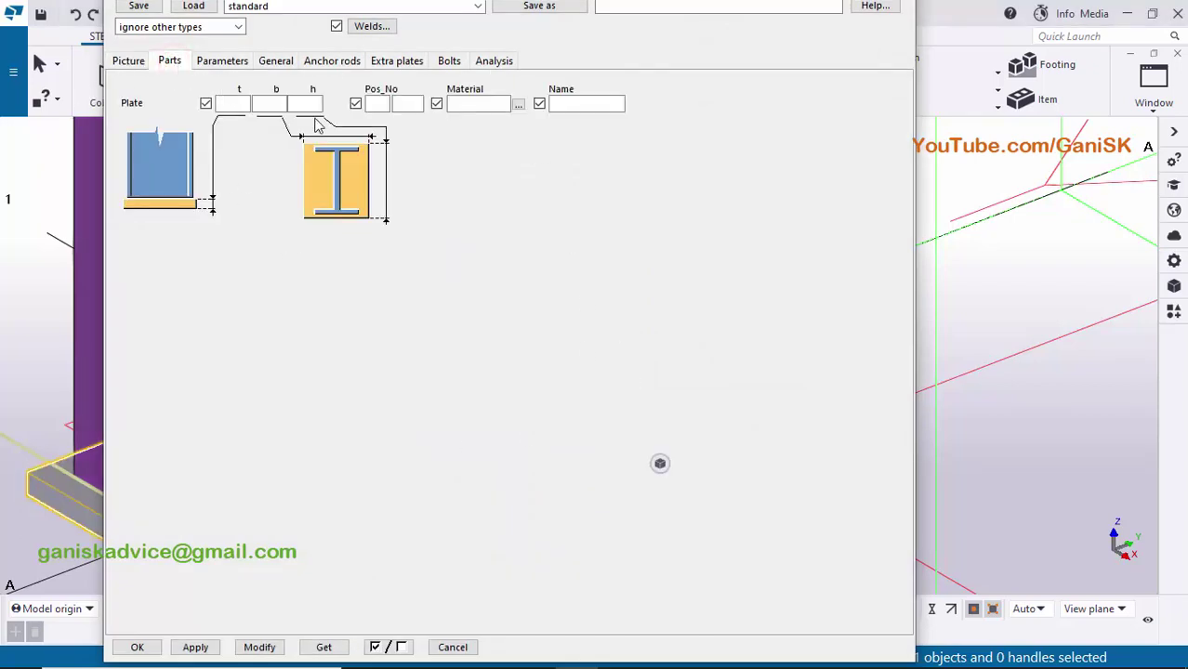
{"action": "left_click", "coordinate": [618, 653]}
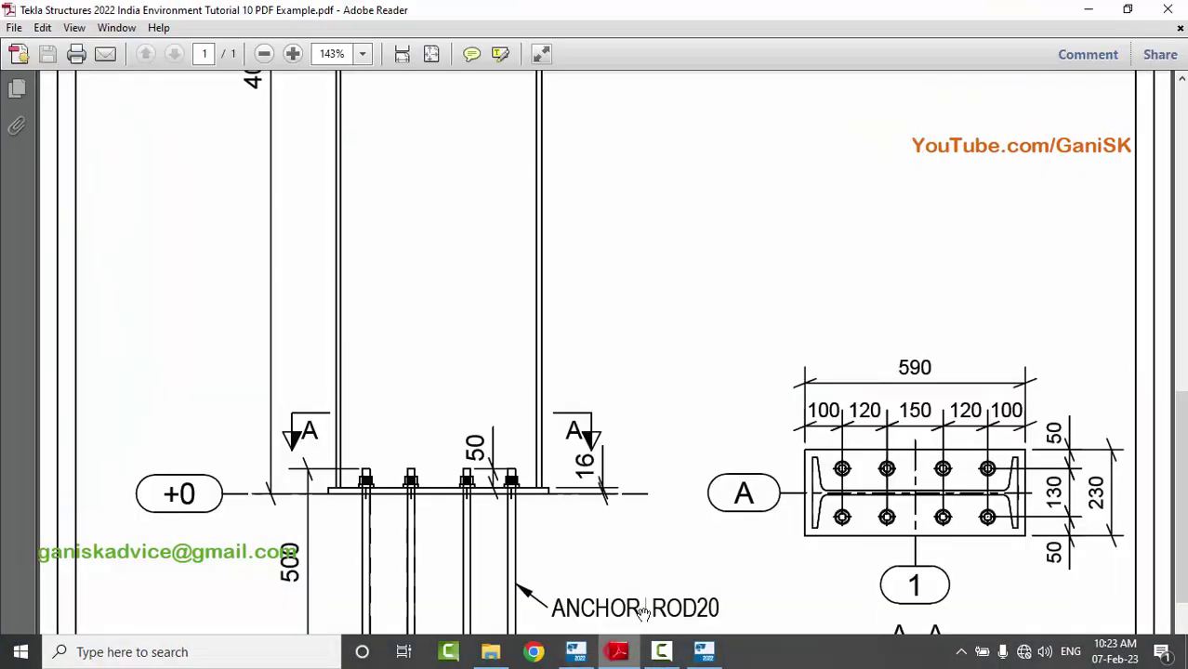
{"action": "scroll", "coordinate": [572, 499], "scroll_direction": "up", "scroll_amount": 1, "text": "ctrl"}
{"action": "scroll", "coordinate": [502, 498], "scroll_direction": "up", "scroll_amount": 1, "text": "ctrl"}
{"action": "left_click_drag", "start_coordinate": [492, 498], "coordinate": [693, 448]}
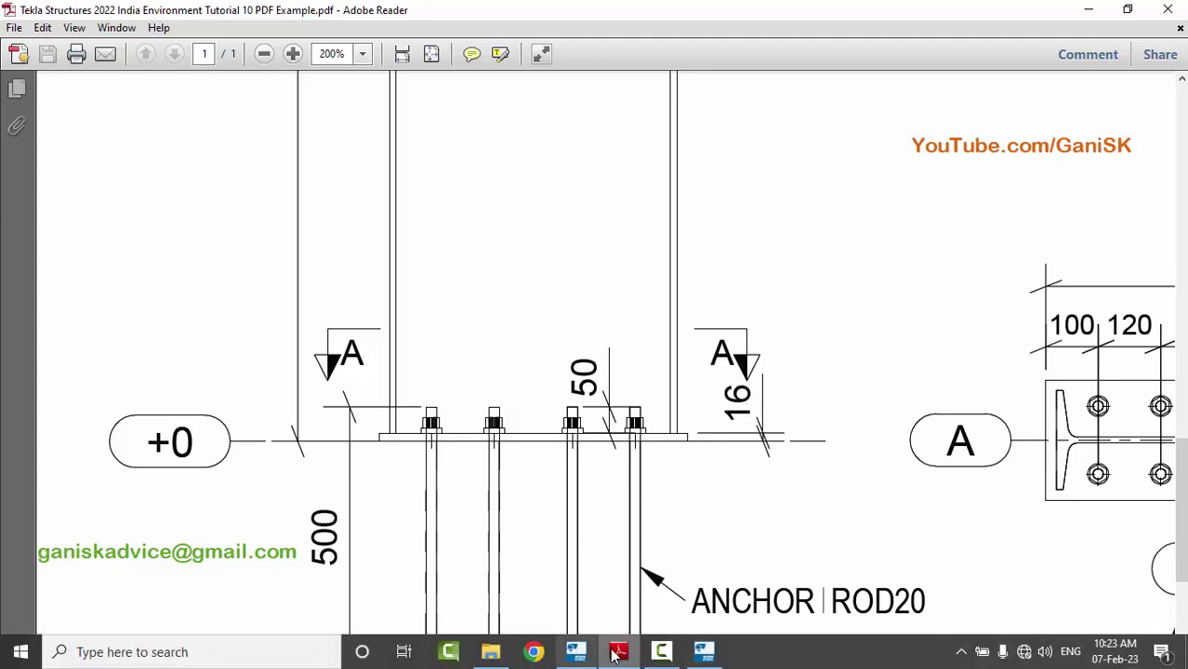
{"action": "left_click", "coordinate": [574, 662]}
Give the base plate thickness 16, position BP/1 and name BASE PLATE, and apply it.
{"action": "left_click", "coordinate": [223, 103]}
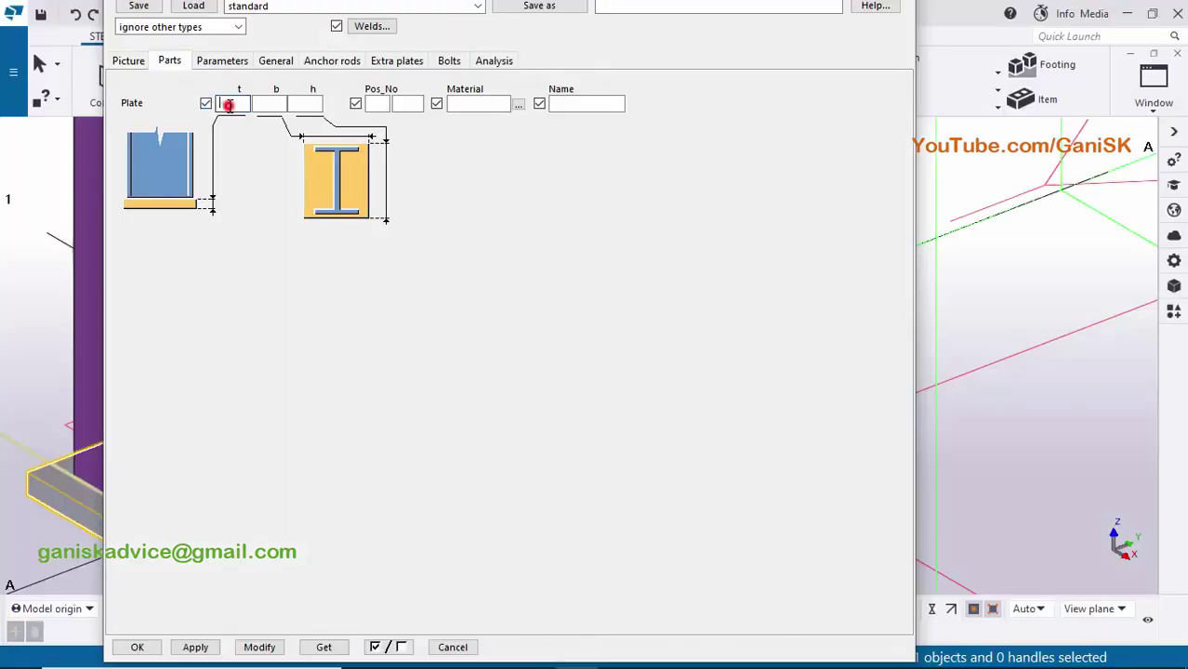
{"action": "type", "text": "16"}
{"action": "left_click", "coordinate": [271, 103]}
{"action": "left_click", "coordinate": [305, 102]}
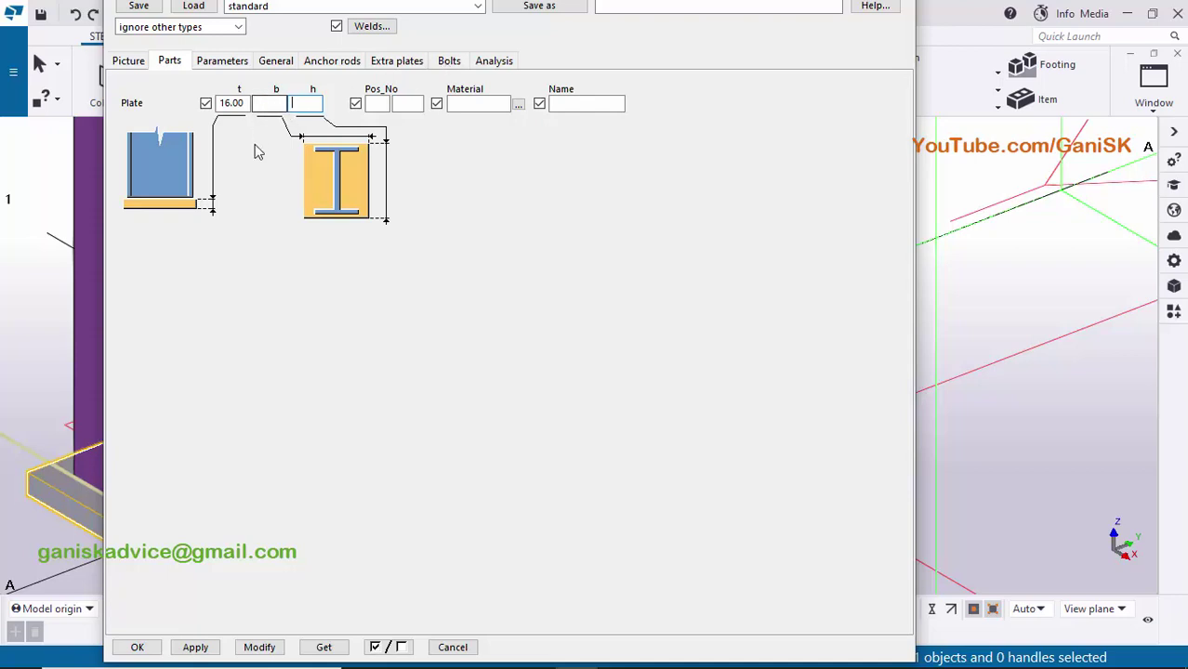
{"action": "left_click", "coordinate": [240, 102]}
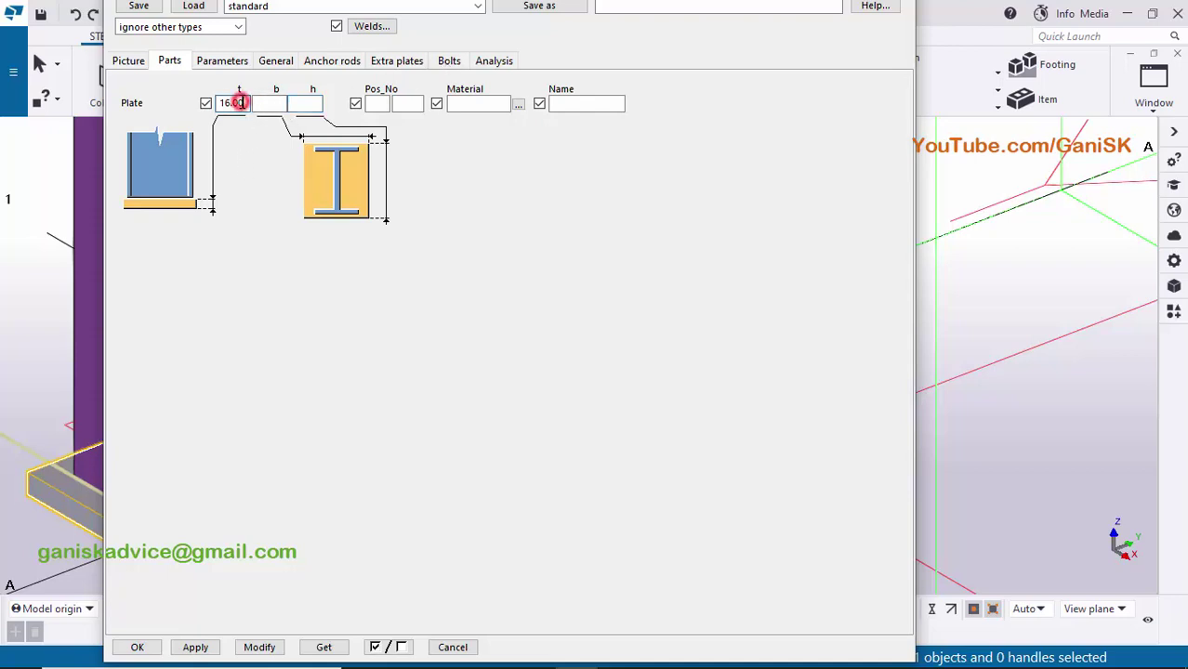
{"action": "left_click", "coordinate": [370, 103]}
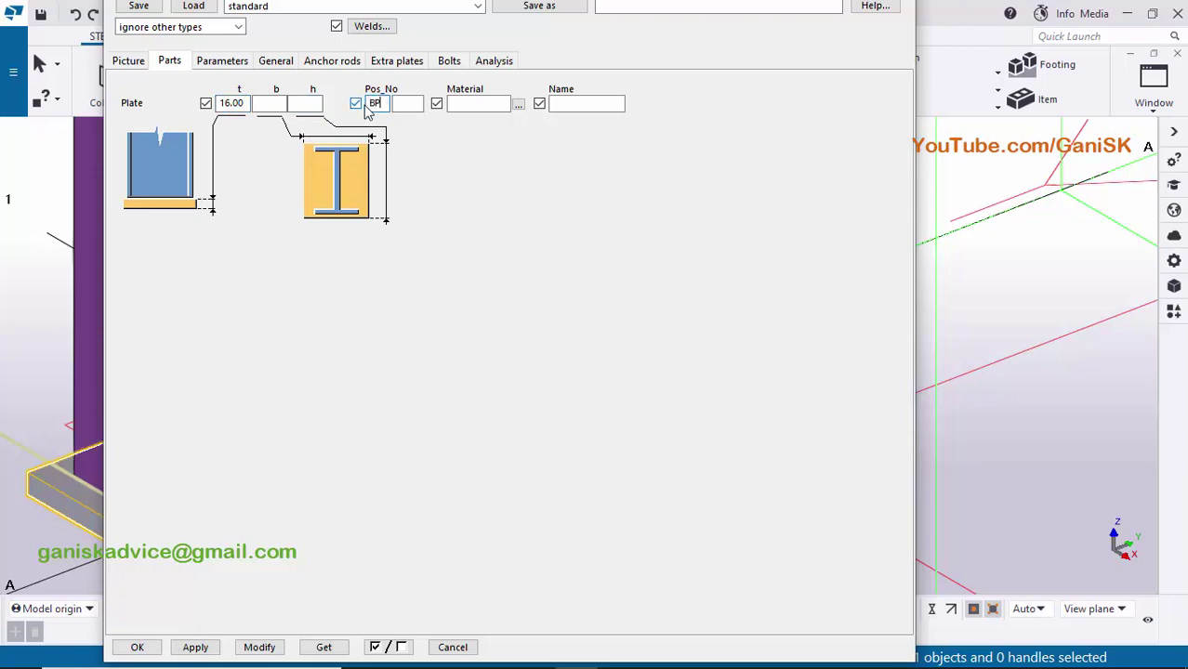
{"action": "type", "text": "1"}
{"action": "left_click", "coordinate": [593, 102]}
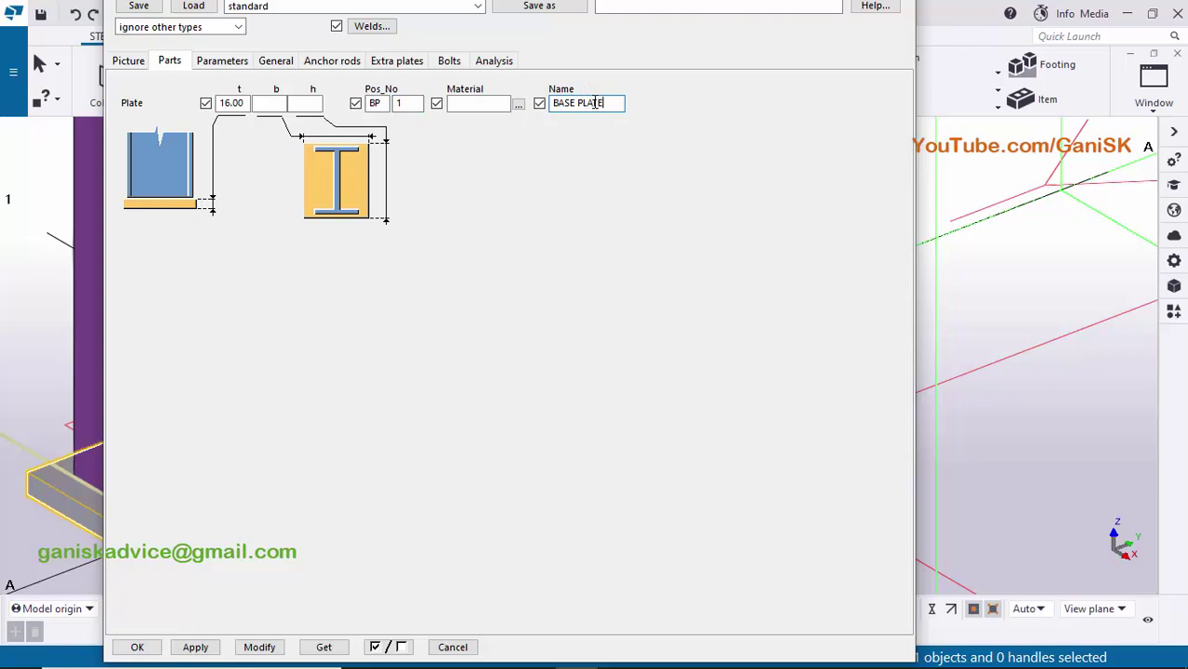
{"action": "scroll", "coordinate": [966, 316], "scroll_direction": "down", "scroll_amount": 5}
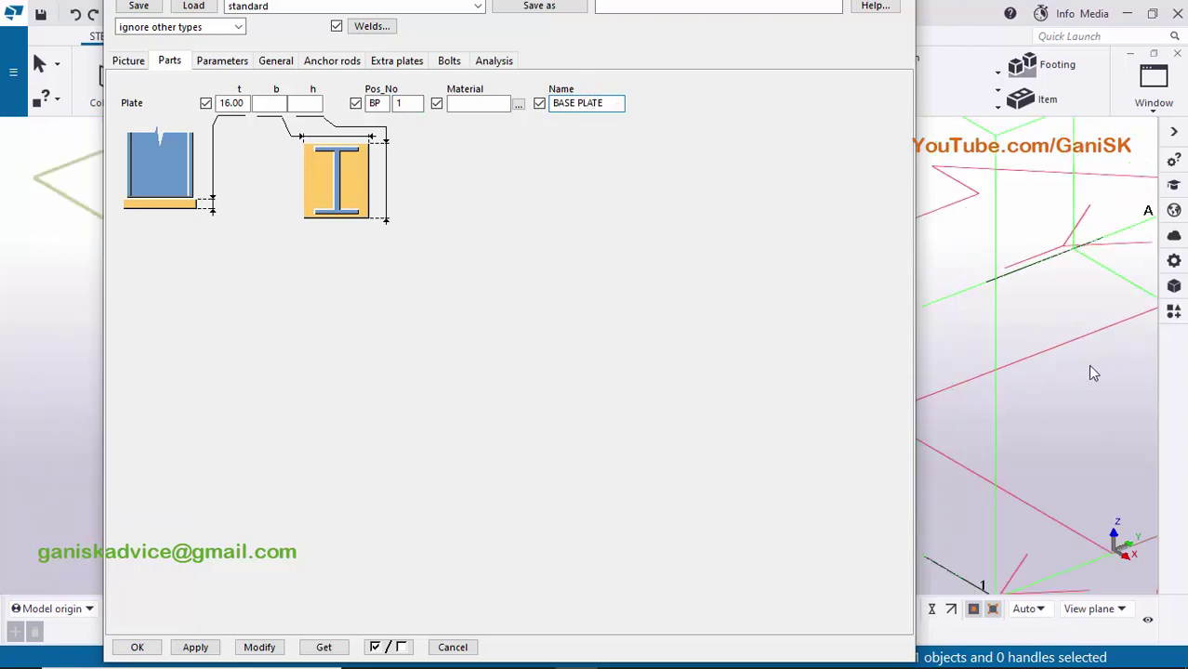
{"action": "scroll", "coordinate": [1031, 398], "scroll_direction": "up", "scroll_amount": 5}
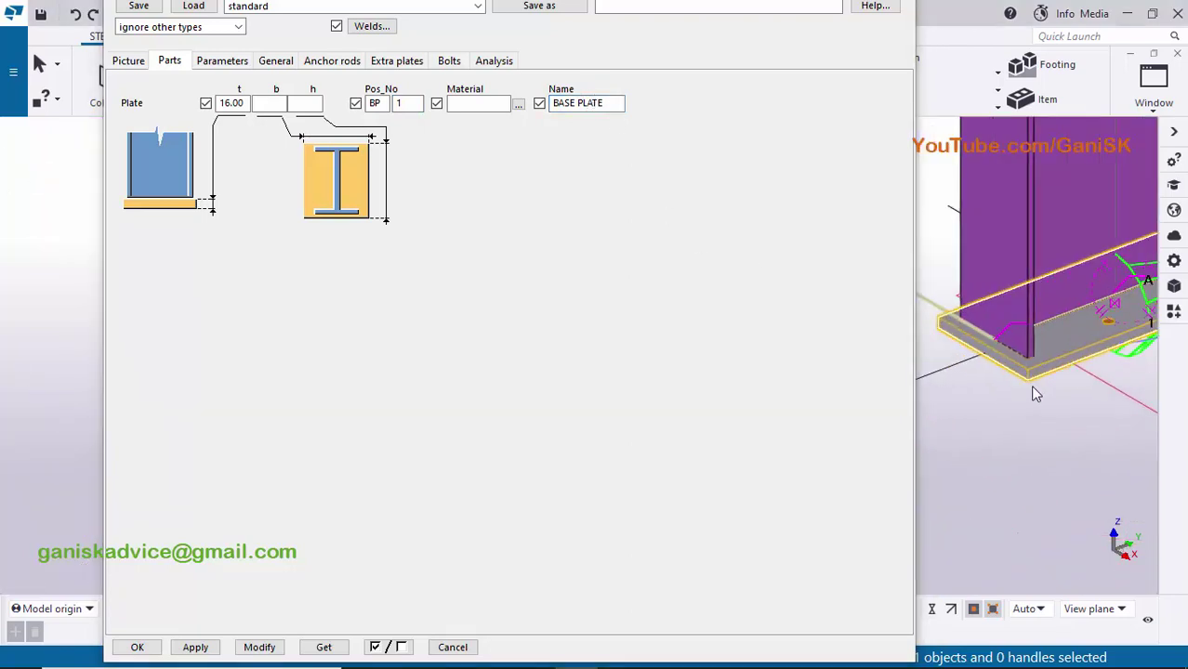
{"action": "left_click", "coordinate": [265, 646]}
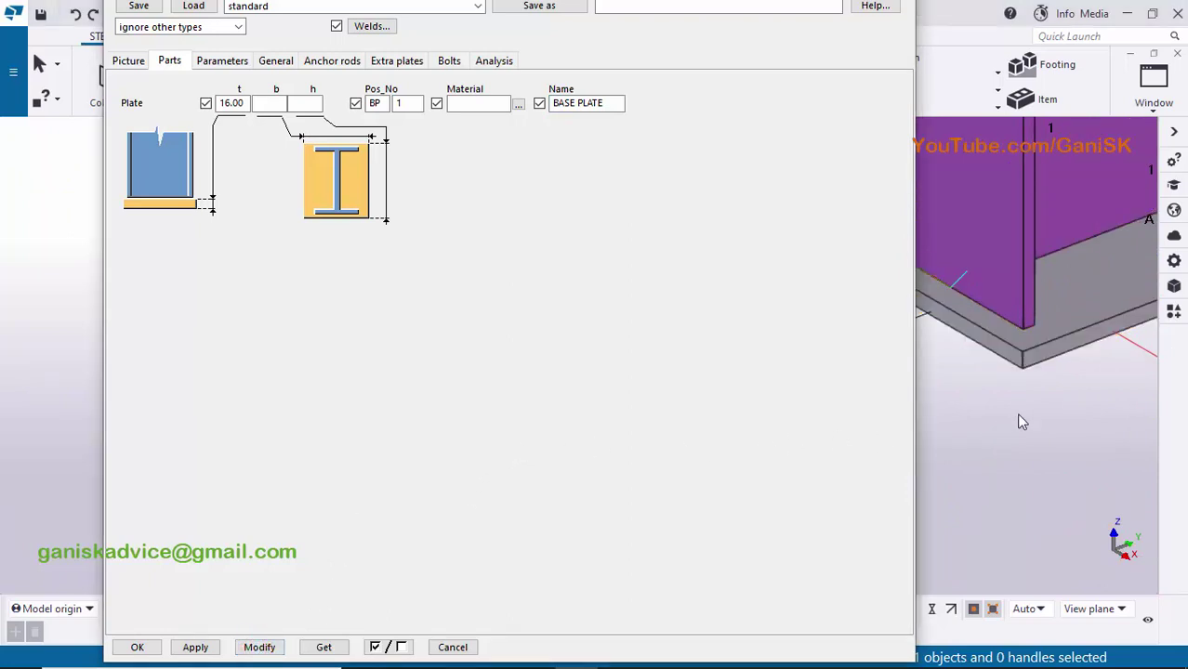
Orbit to inspect the updated 16 mm plate and bring up the Anchor rods settings.
{"action": "scroll", "coordinate": [1020, 422], "scroll_direction": "up", "scroll_amount": 2}
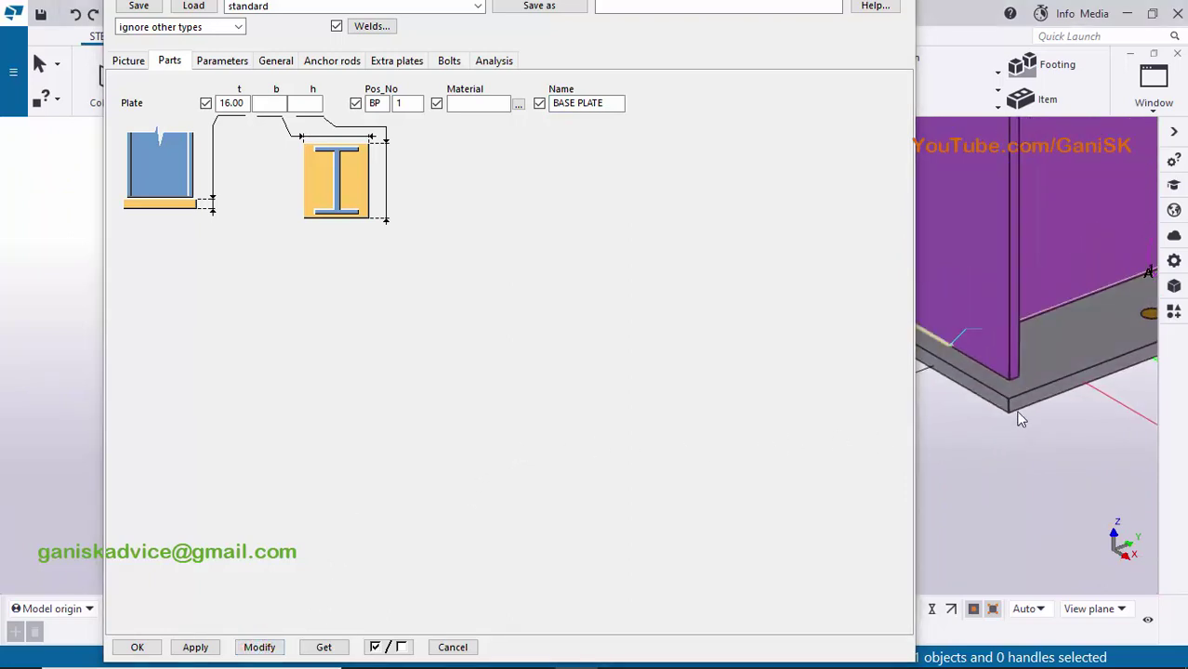
{"action": "middle_click_drag", "start_coordinate": [994, 392], "coordinate": [1087, 371], "text": "ctrl"}
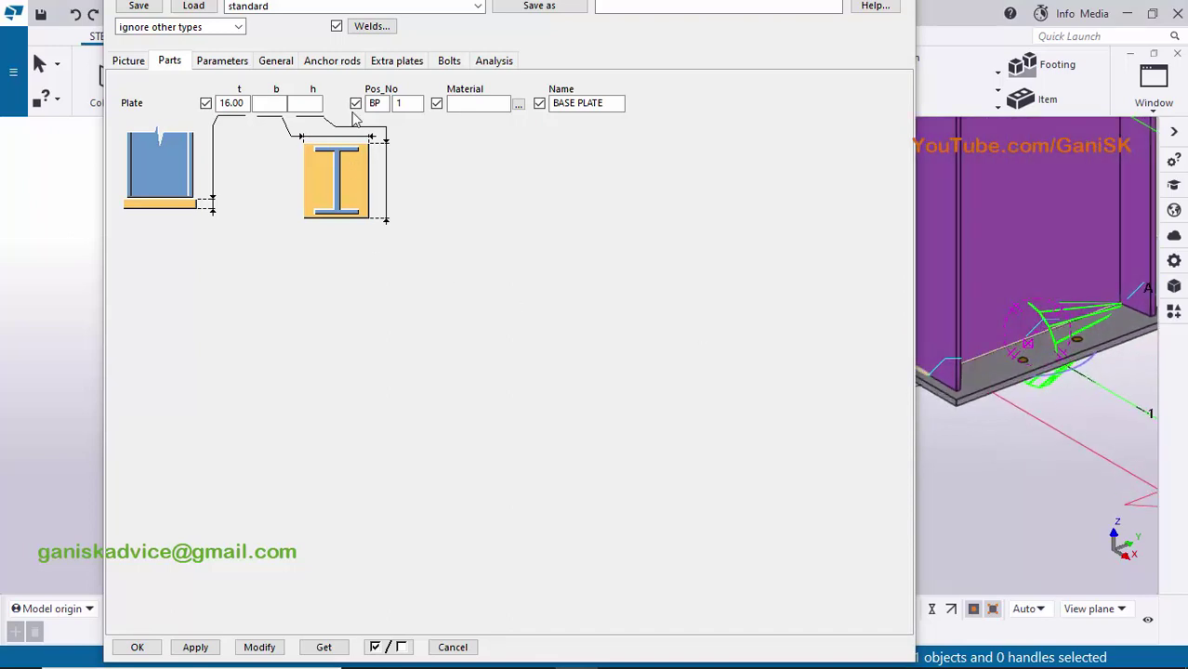
{"action": "left_click", "coordinate": [334, 62]}
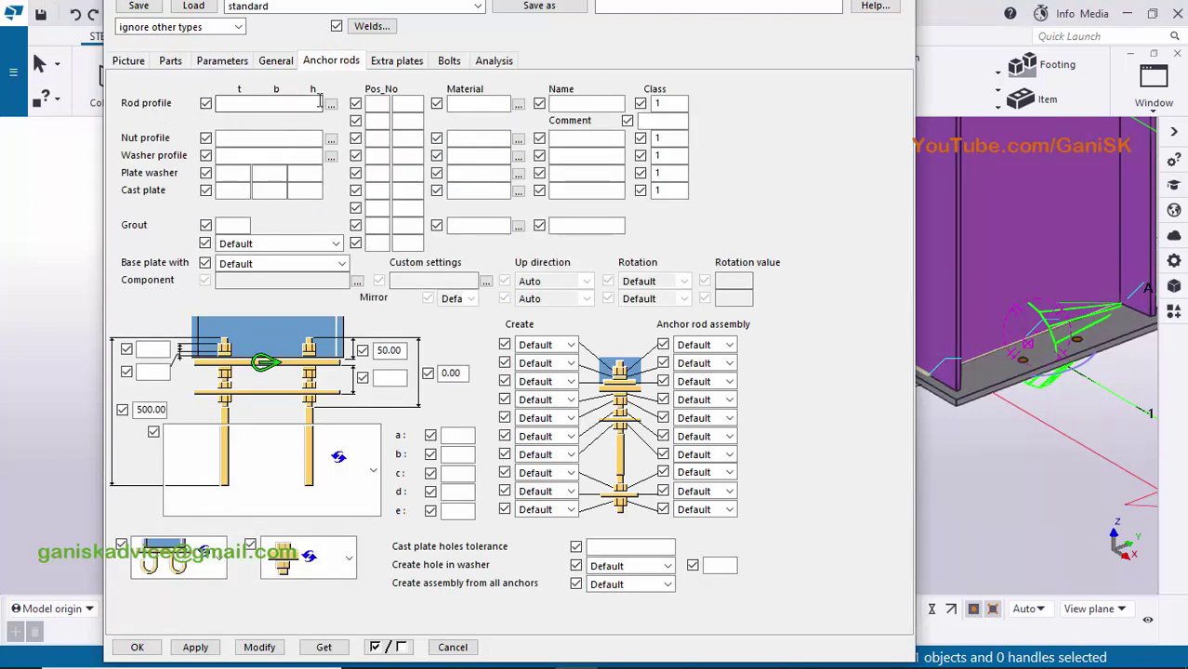
Confirm ROD20 in the PDF and set the rod profile to ROD with diameter 20.
{"action": "left_click", "coordinate": [616, 652]}
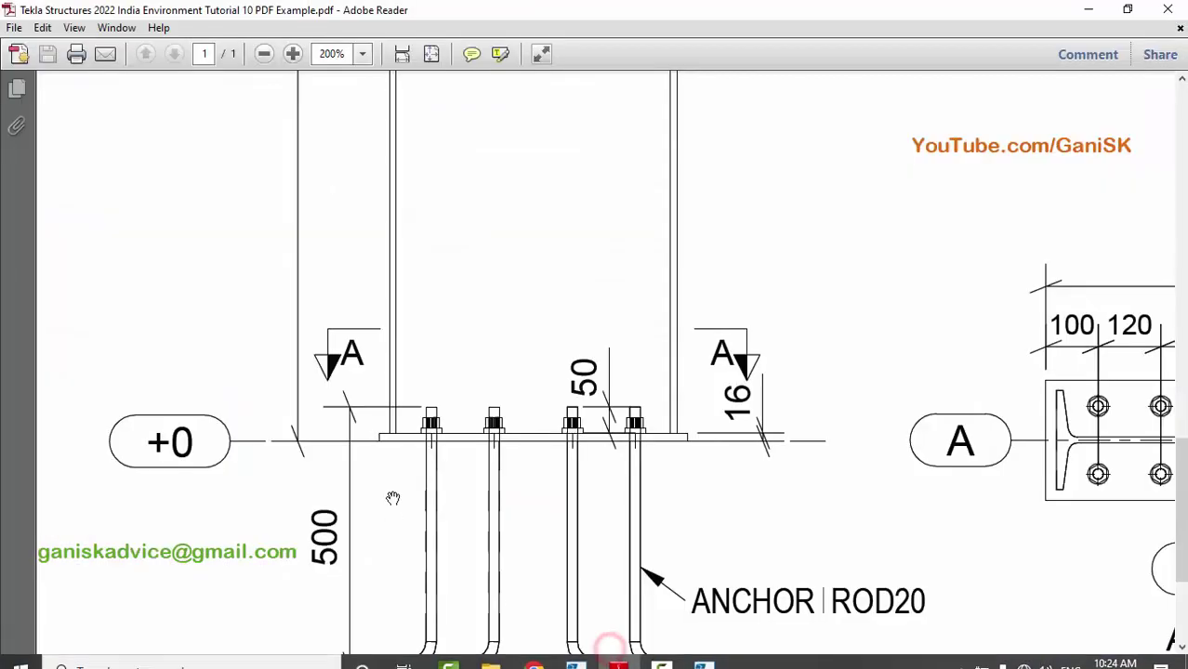
{"action": "scroll", "coordinate": [481, 503], "scroll_direction": "down", "scroll_amount": 2}
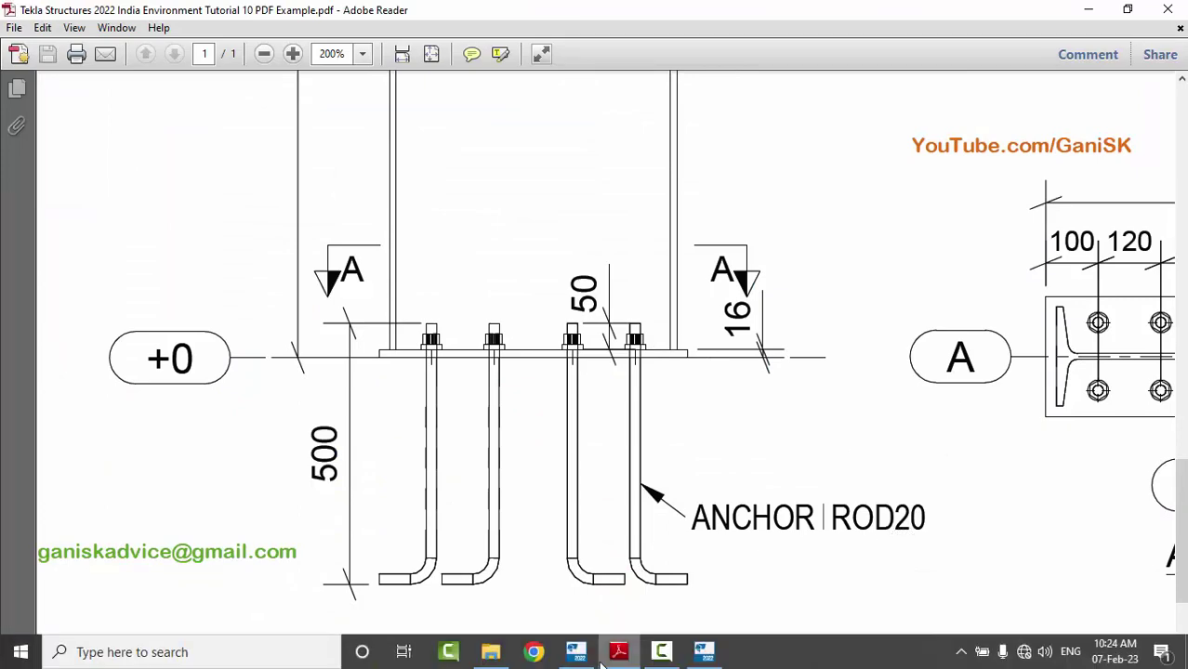
{"action": "left_click", "coordinate": [585, 653]}
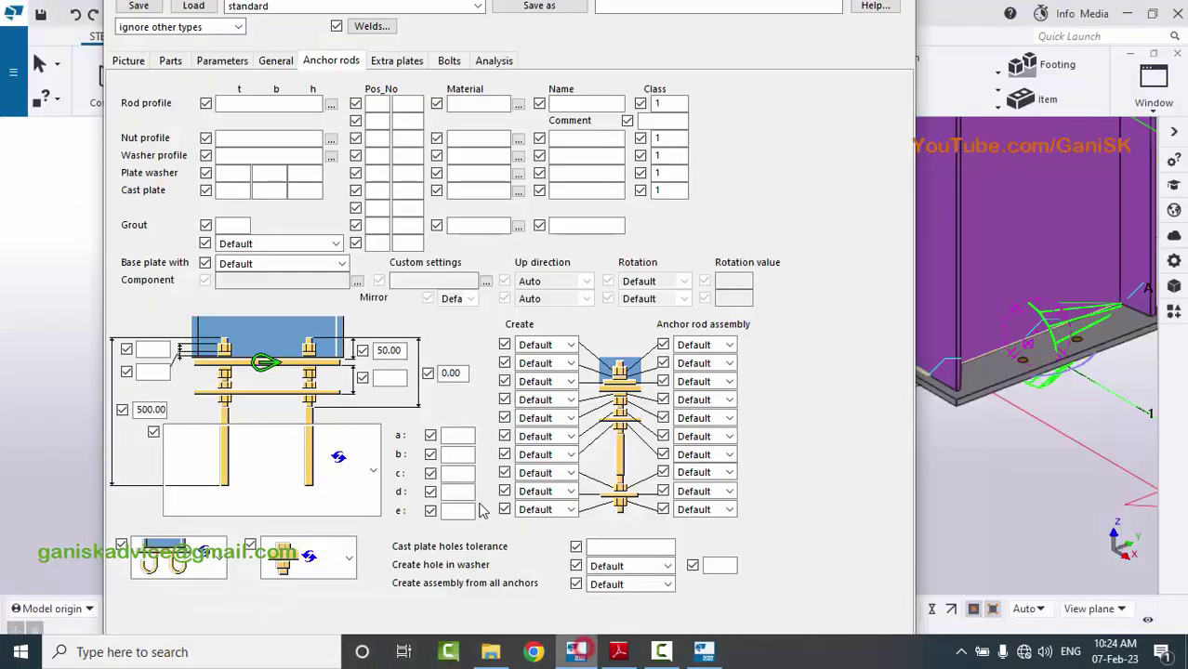
{"action": "left_click", "coordinate": [331, 104]}
{"action": "left_click", "coordinate": [26, 168]}
{"action": "left_click", "coordinate": [81, 231]}
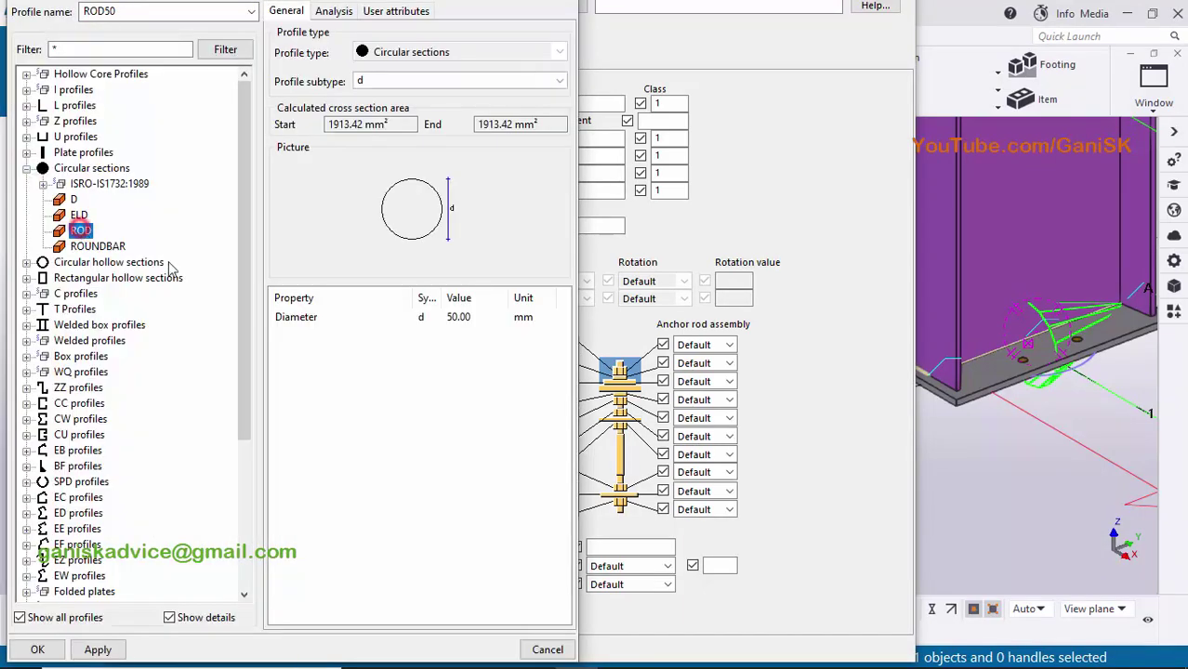
{"action": "double_click", "coordinate": [473, 316]}
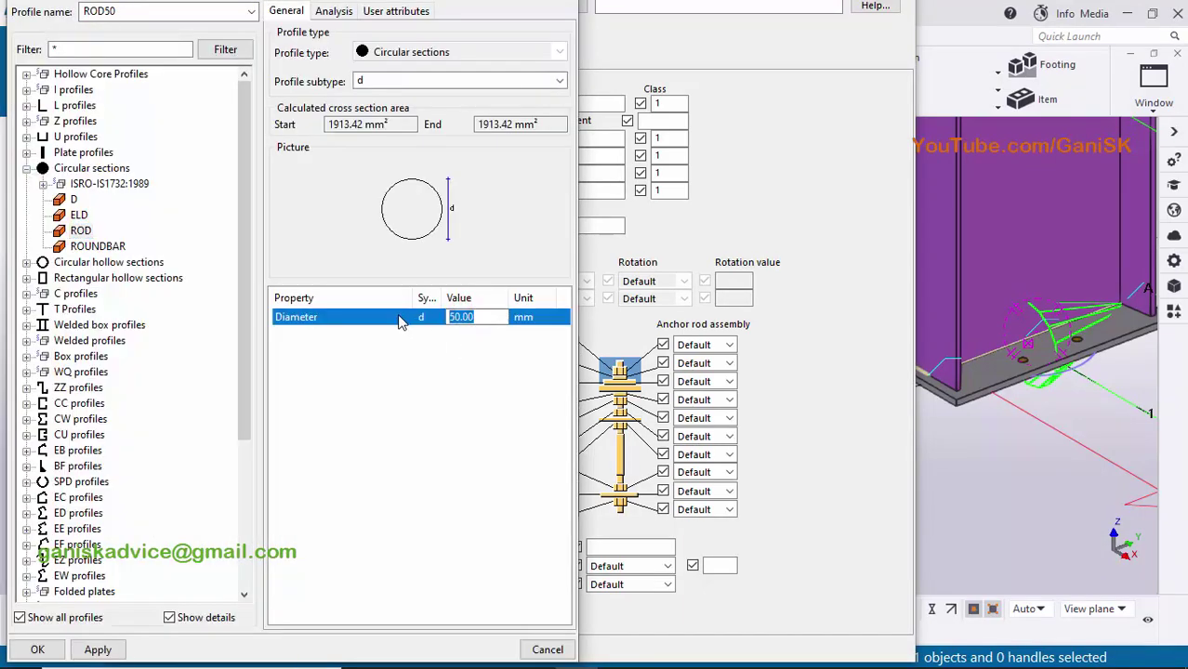
{"action": "left_click", "coordinate": [98, 649]}
{"action": "left_click", "coordinate": [37, 650]}
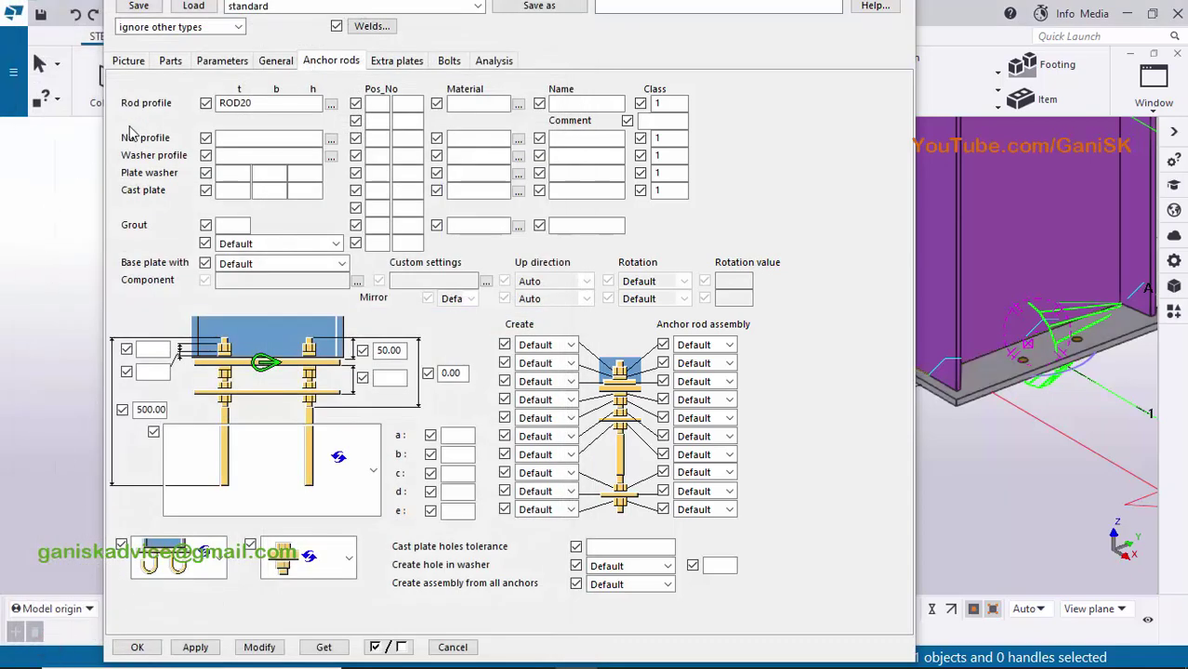
Set the nut profile to NUTM20-HSFG from the user-defined nut profiles.
{"action": "left_click", "coordinate": [331, 138]}
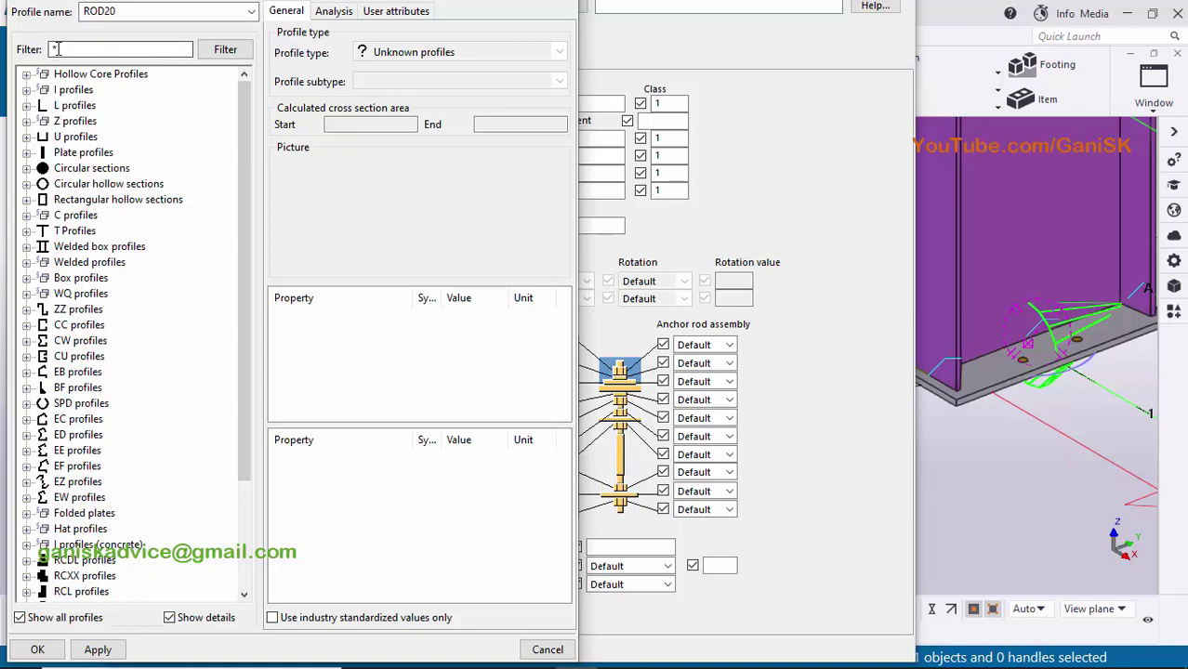
{"action": "left_click", "coordinate": [53, 49]}
{"action": "key", "text": "Return"}
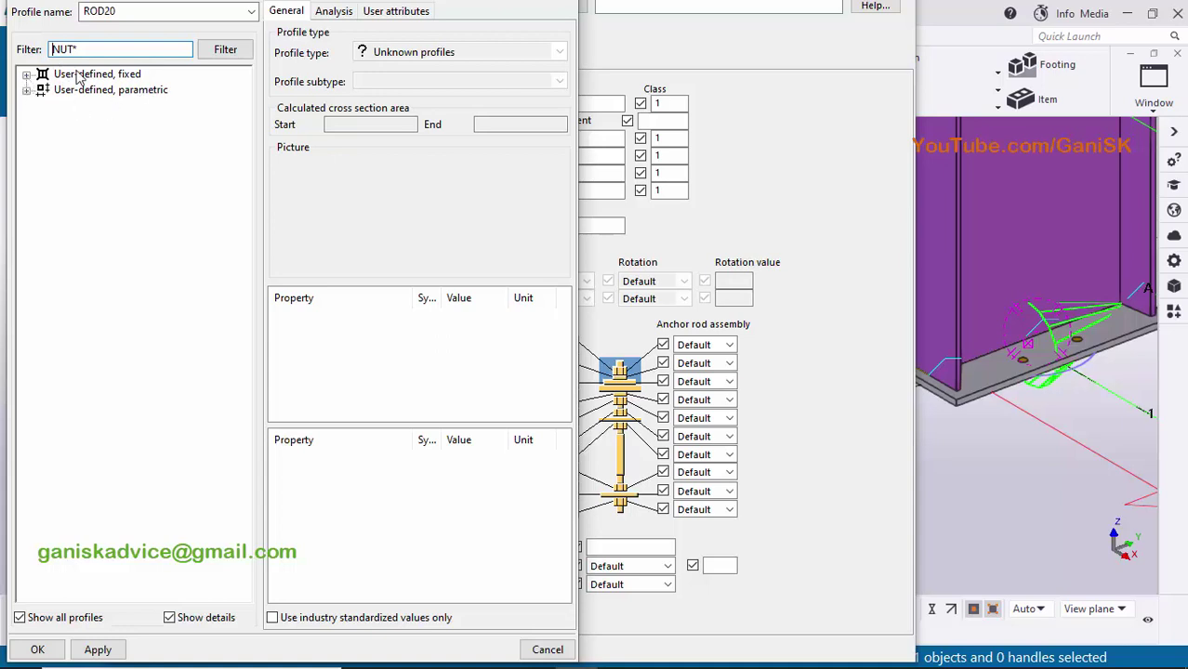
{"action": "left_click", "coordinate": [27, 75]}
{"action": "left_click", "coordinate": [41, 90]}
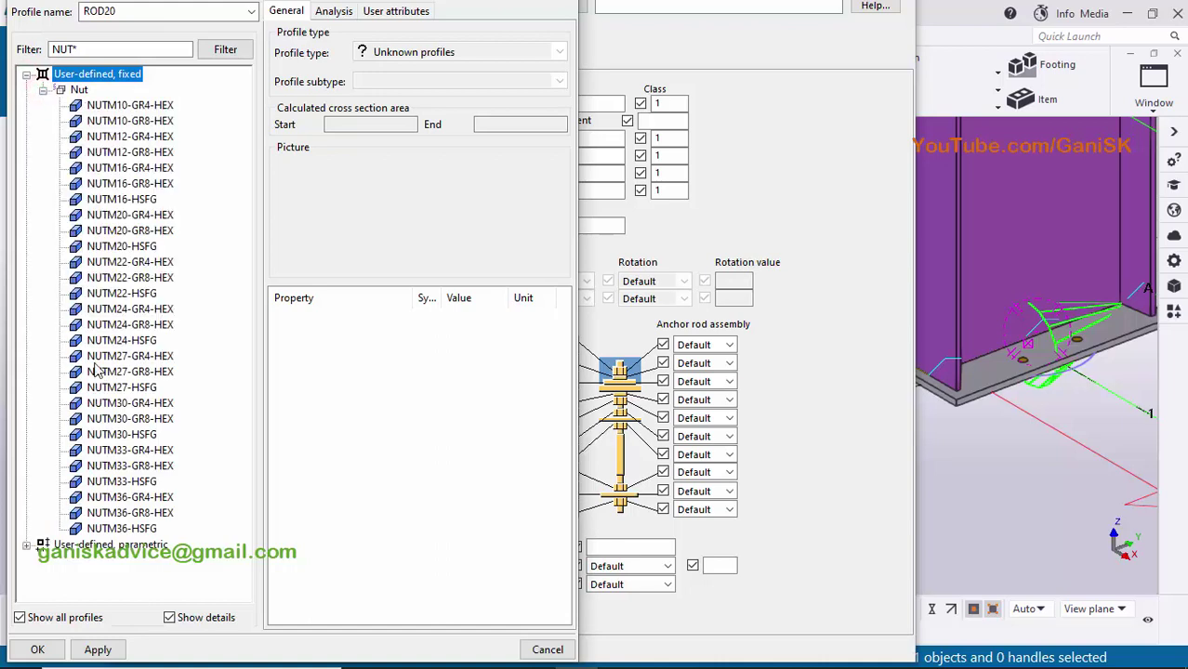
{"action": "left_click", "coordinate": [126, 249]}
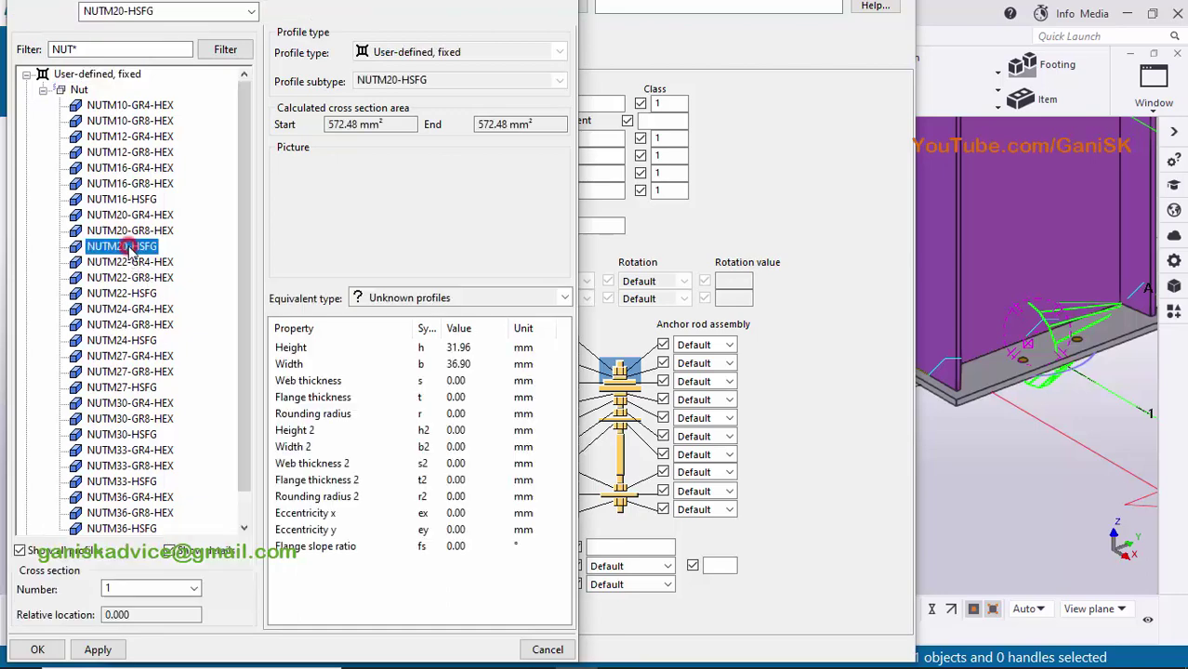
{"action": "left_click", "coordinate": [98, 650]}
{"action": "left_click", "coordinate": [37, 649]}
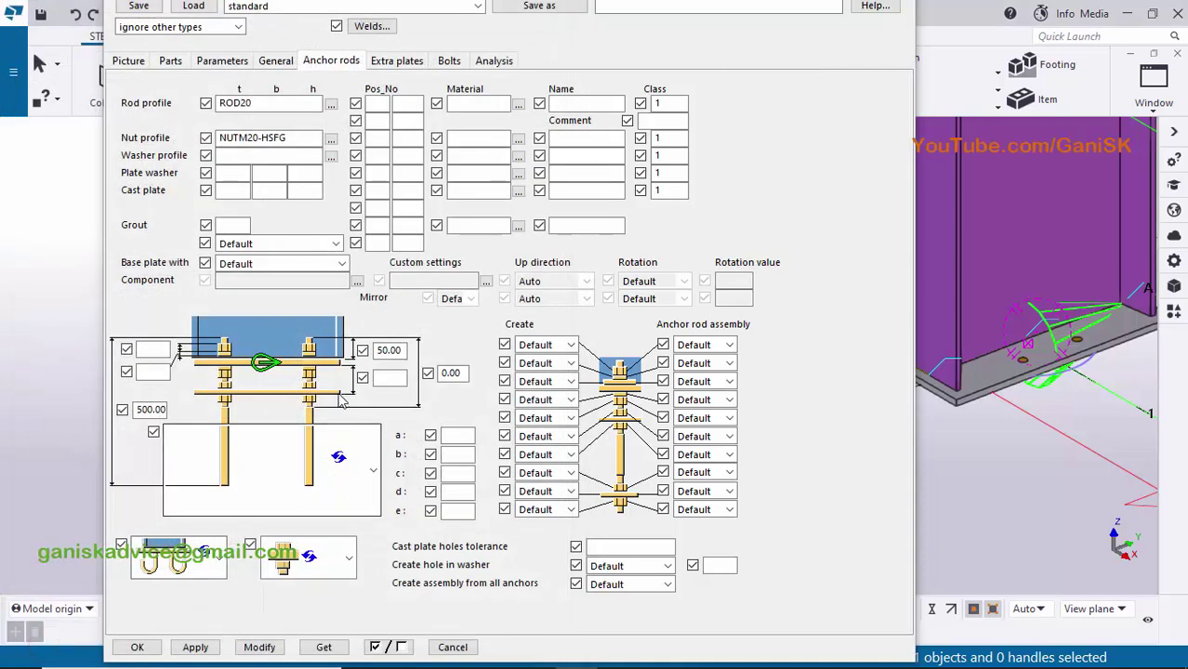
Set 'Base plate with' to Anchor rods and regenerate the connection.
{"action": "scroll", "coordinate": [1055, 379], "scroll_direction": "up", "scroll_amount": 3}
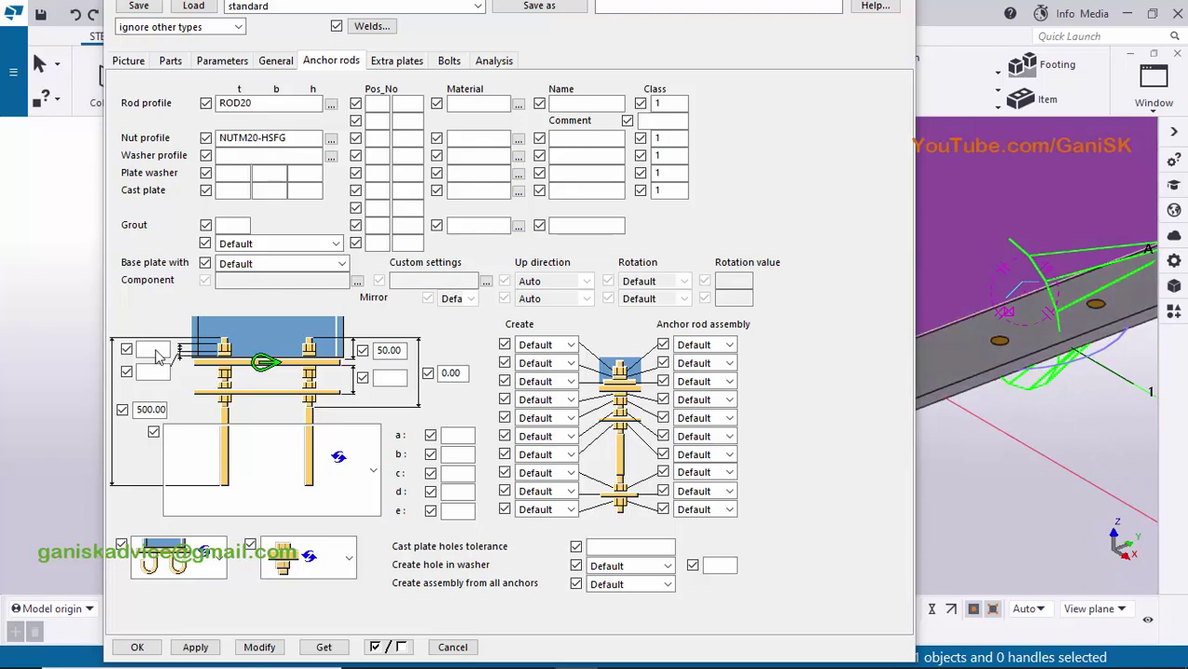
{"action": "left_click", "coordinate": [233, 263]}
{"action": "left_click", "coordinate": [265, 308]}
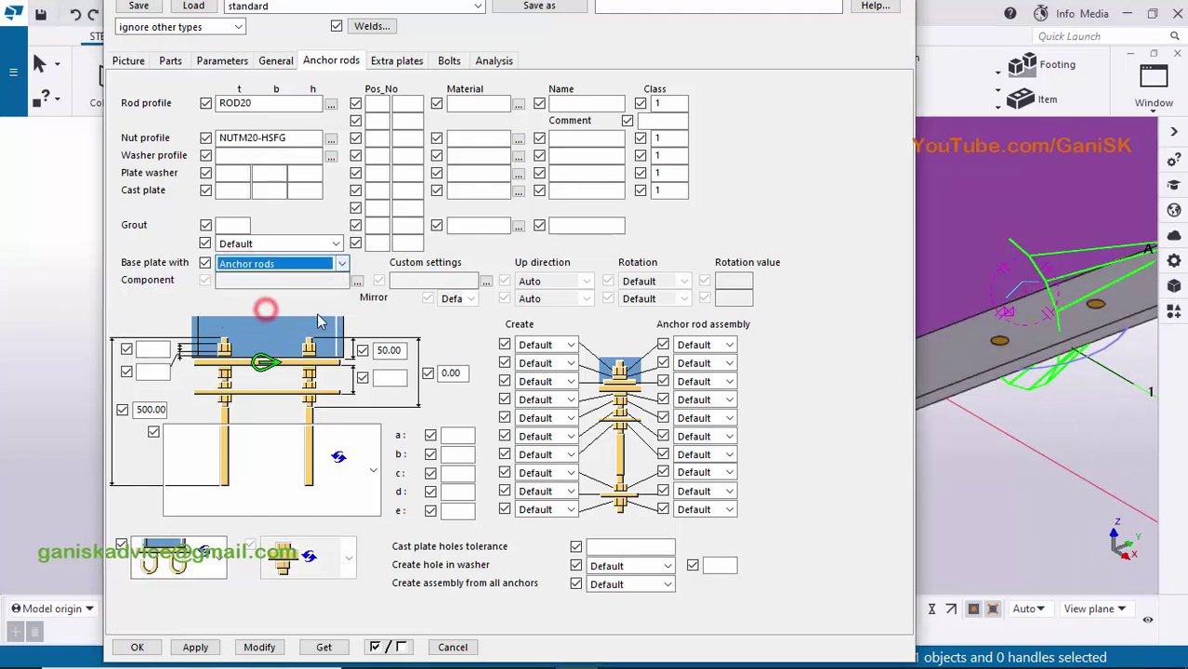
{"action": "left_click", "coordinate": [259, 647]}
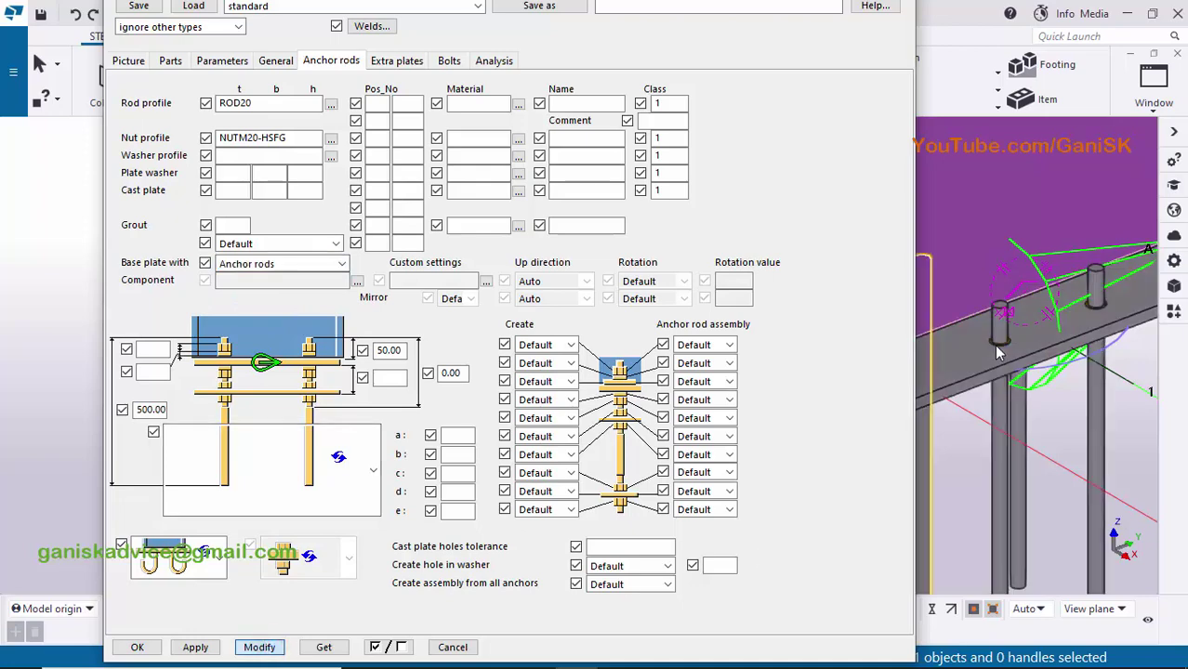
{"action": "middle_click_drag", "start_coordinate": [1002, 367], "coordinate": [1021, 288], "text": "ctrl"}
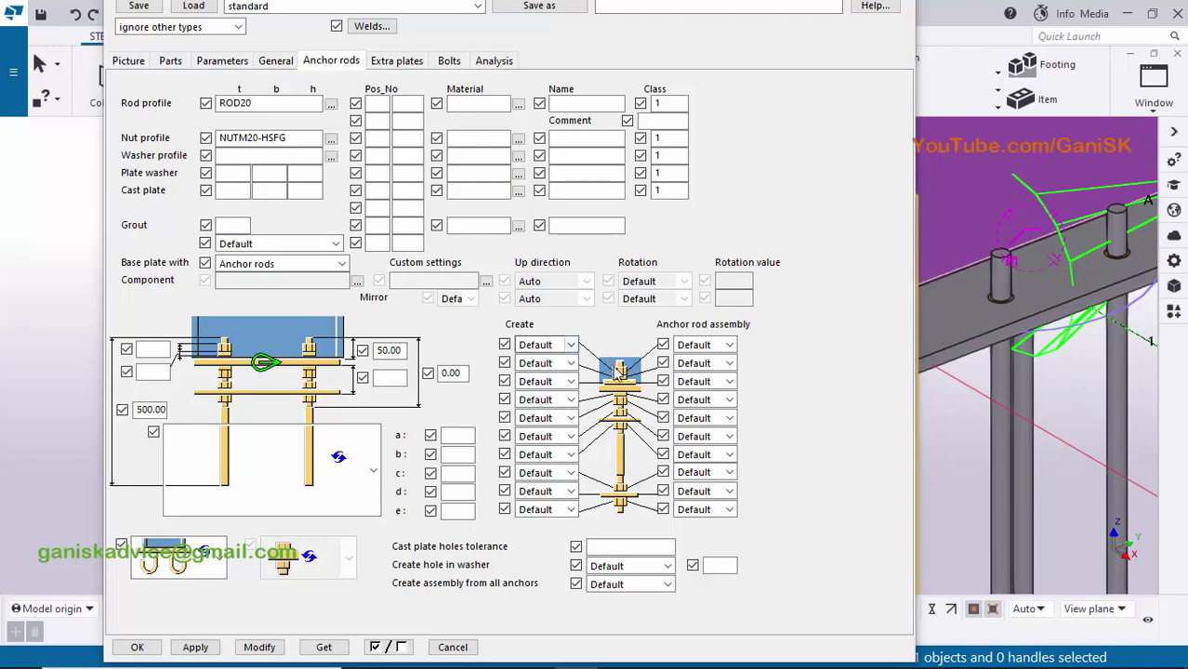
Set the first two anchor-rod Create options to Yes and regenerate to show the nuts.
{"action": "left_click", "coordinate": [557, 349]}
{"action": "left_click", "coordinate": [550, 389]}
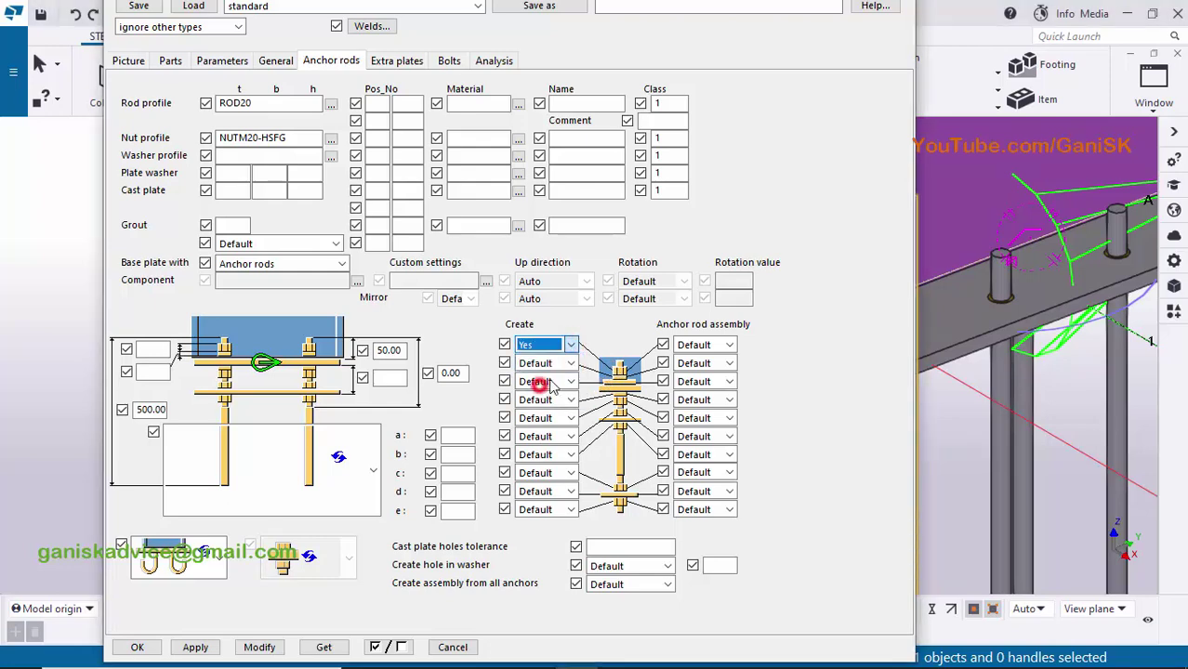
{"action": "left_click", "coordinate": [570, 363]}
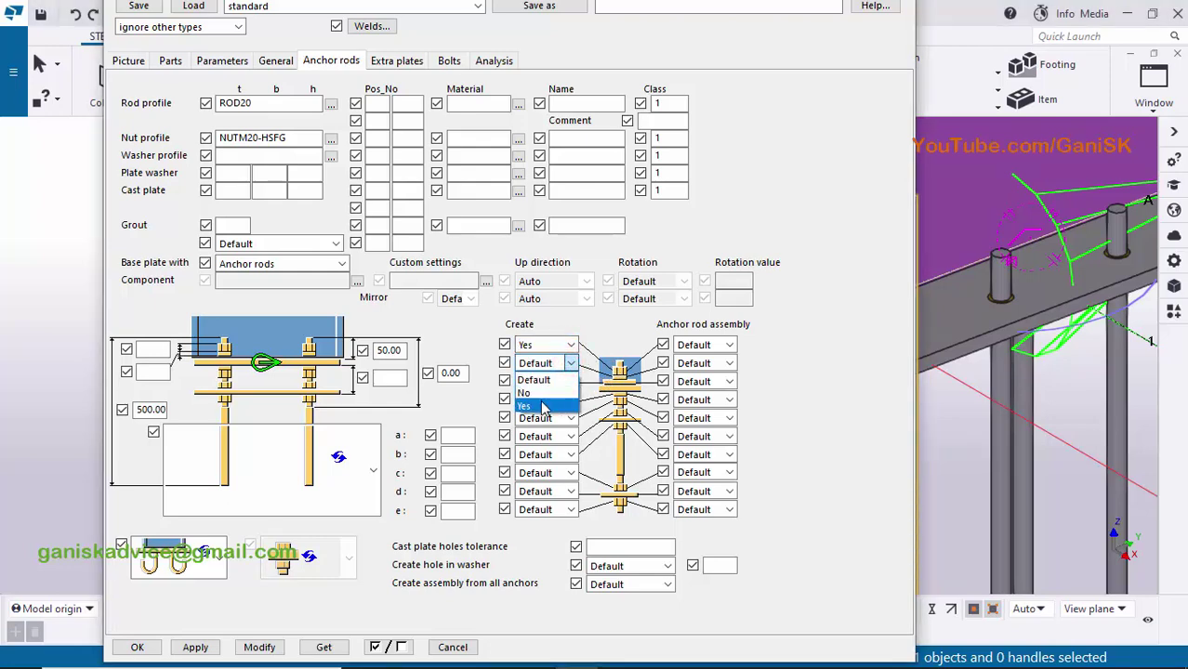
{"action": "left_click", "coordinate": [543, 407]}
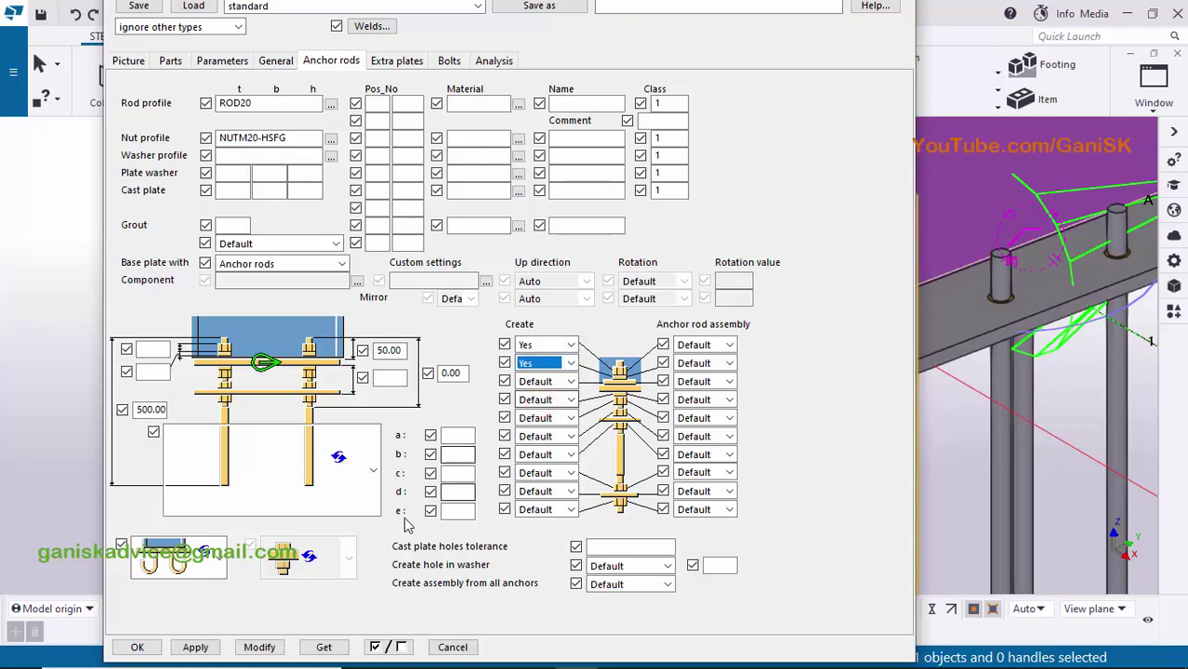
{"action": "left_click", "coordinate": [259, 647]}
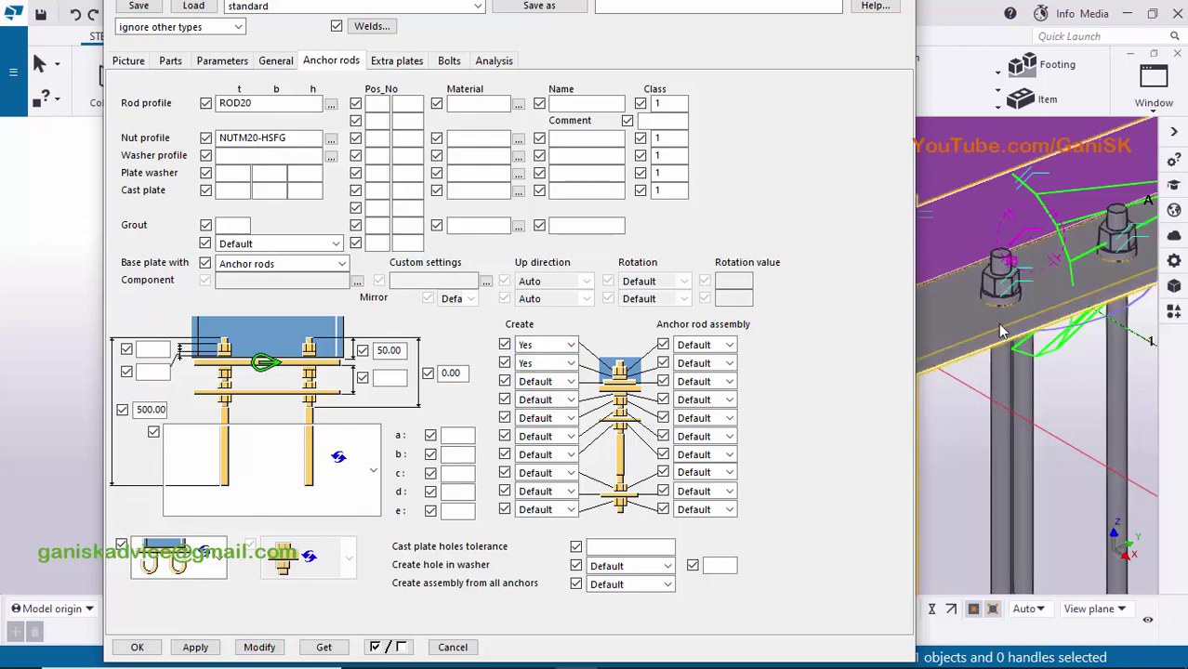
{"action": "scroll", "coordinate": [1002, 300], "scroll_direction": "up", "scroll_amount": 2}
{"action": "scroll", "coordinate": [1012, 308], "scroll_direction": "up", "scroll_amount": 3}
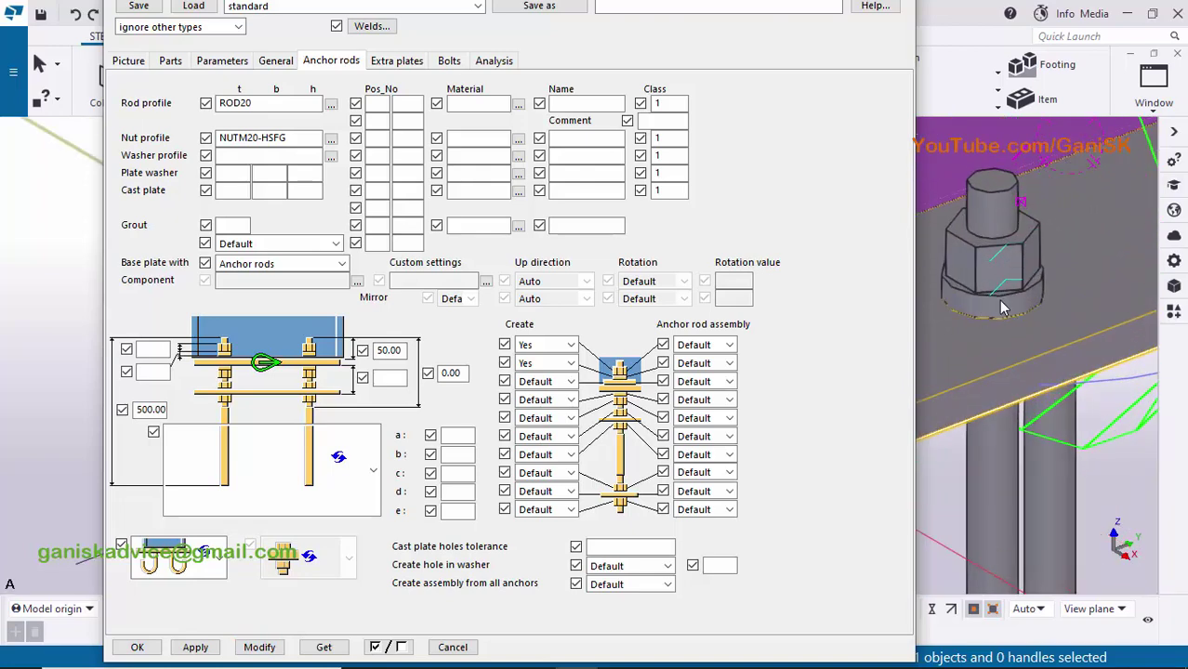
{"action": "scroll", "coordinate": [1013, 306], "scroll_direction": "down", "scroll_amount": 3}
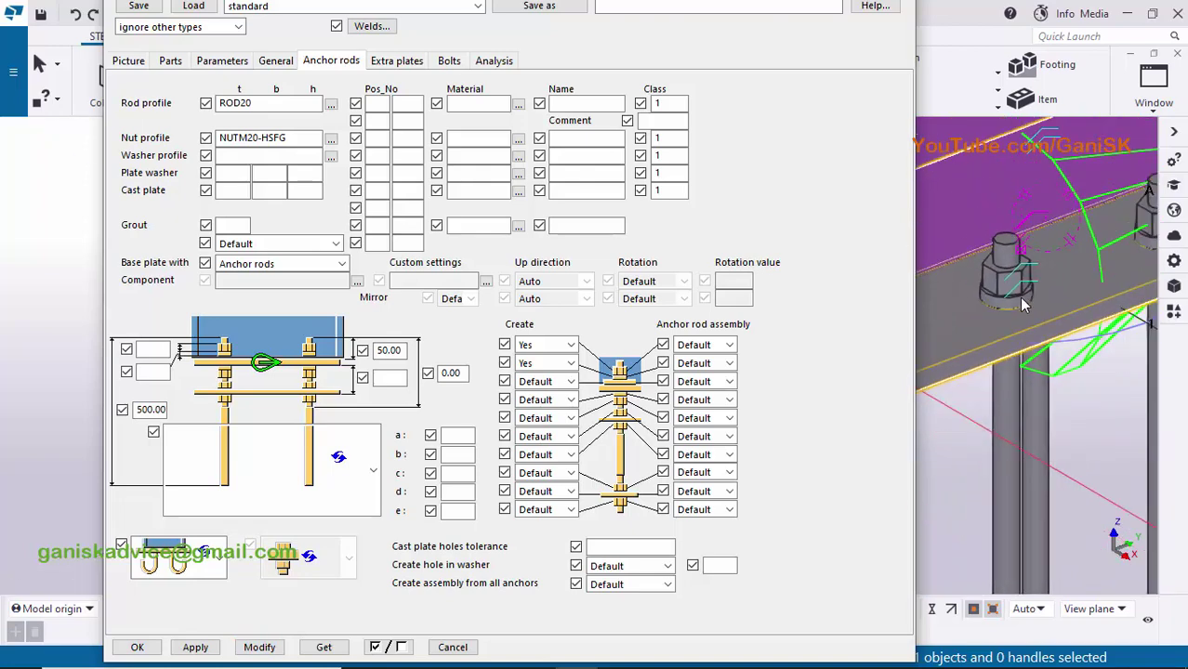
Set the washer profile to CHS40*8 (diameter 40, thickness 8) and update the model.
{"action": "left_click", "coordinate": [330, 155]}
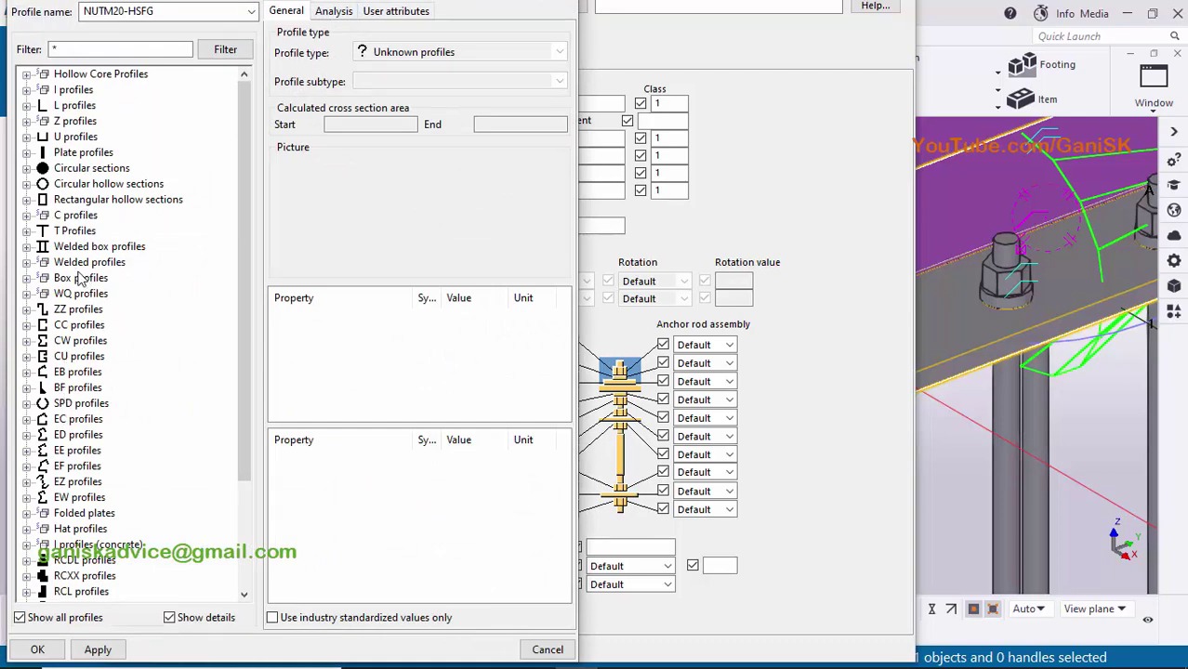
{"action": "left_click", "coordinate": [26, 184]}
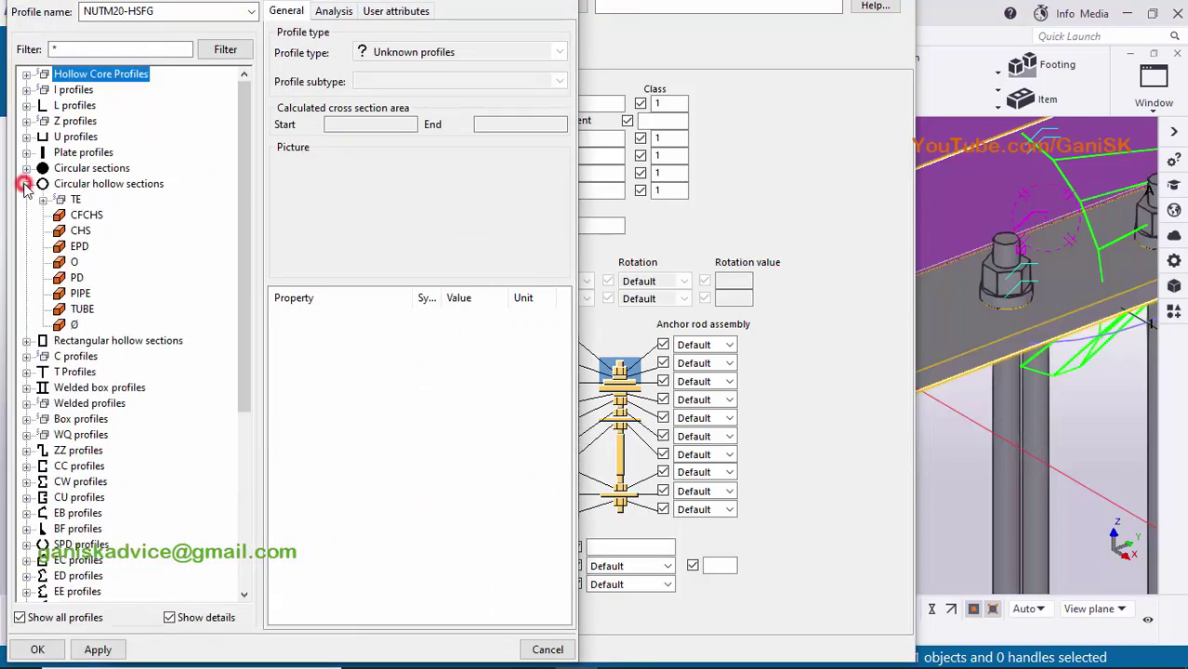
{"action": "left_click", "coordinate": [80, 232]}
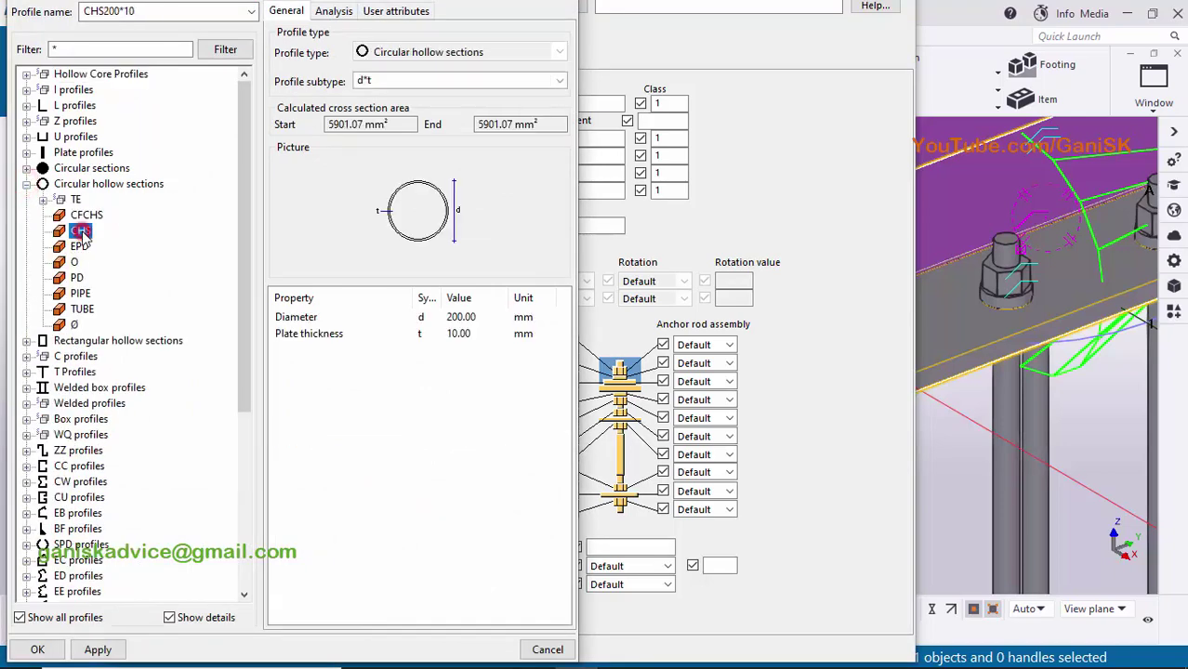
{"action": "double_click", "coordinate": [470, 317]}
{"action": "type", "text": "40"}
{"action": "double_click", "coordinate": [464, 334]}
{"action": "type", "text": "8"}
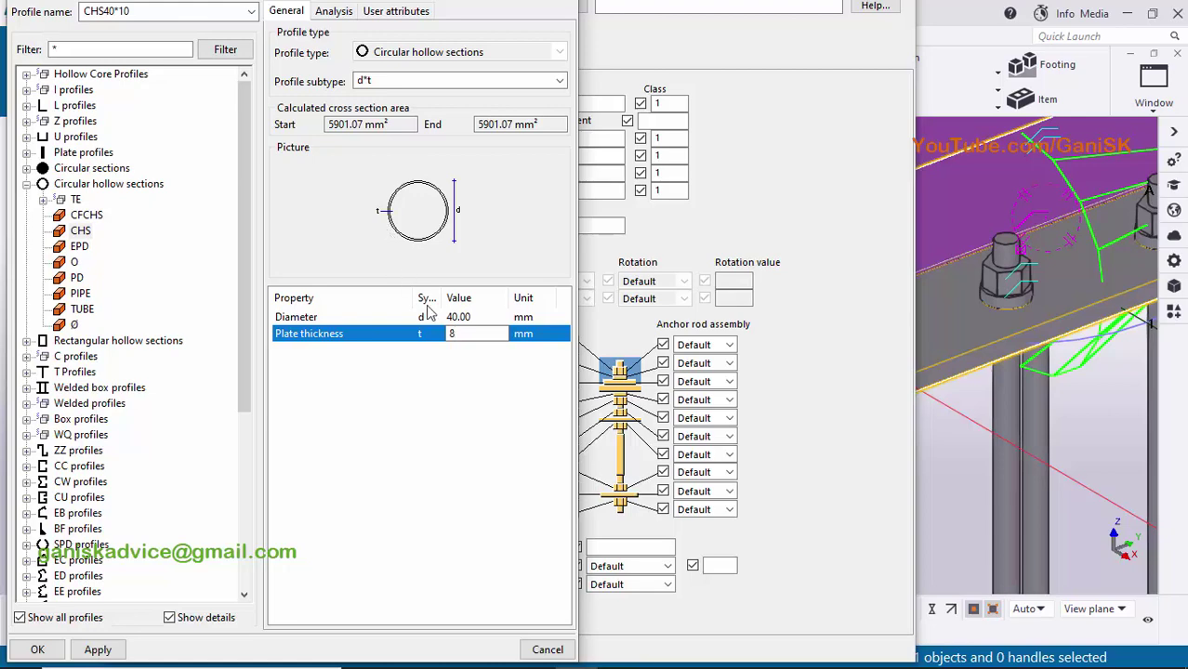
{"action": "left_click", "coordinate": [98, 650]}
{"action": "left_click", "coordinate": [35, 649]}
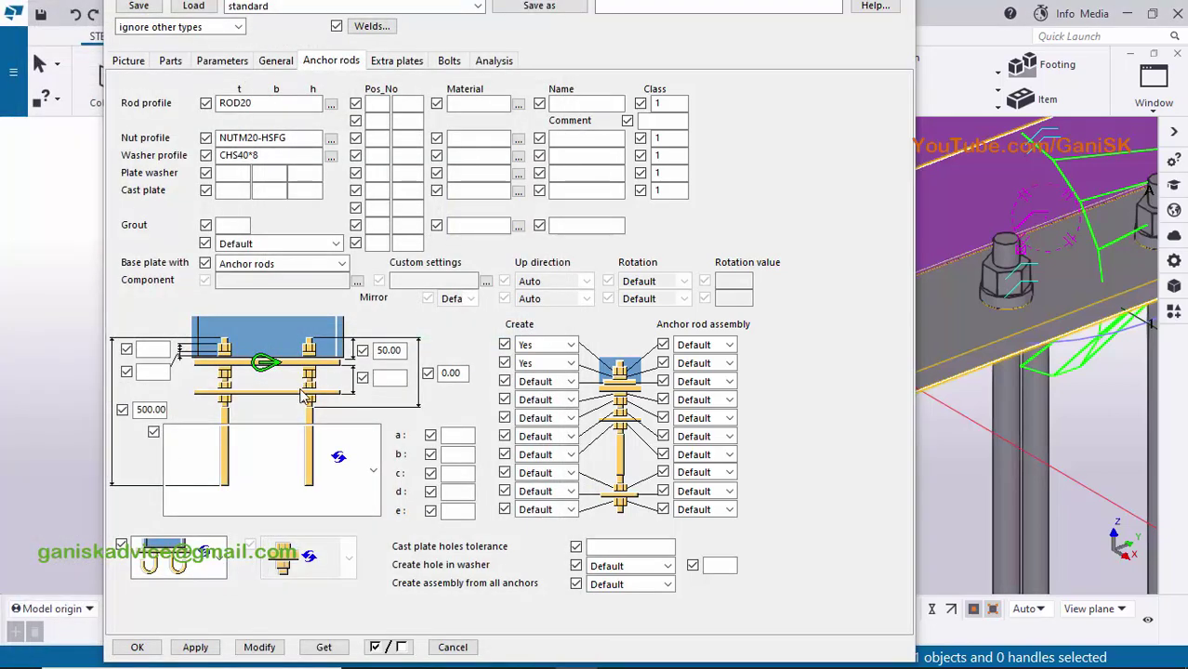
{"action": "left_click", "coordinate": [259, 647]}
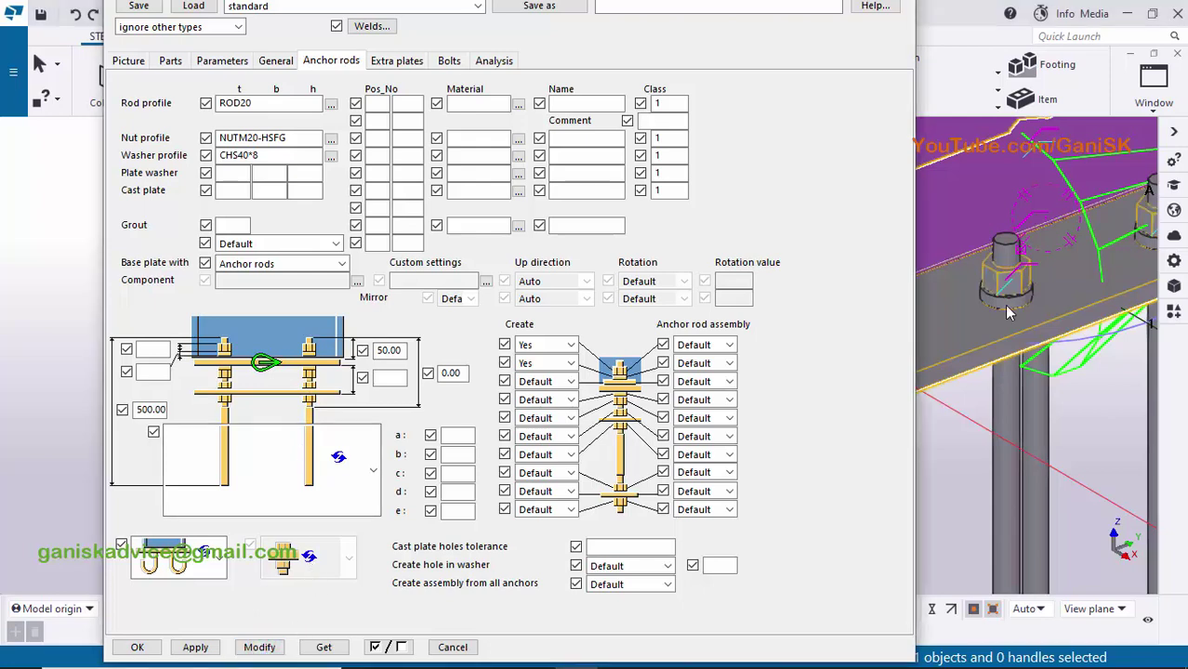
{"action": "scroll", "coordinate": [1005, 306], "scroll_direction": "up", "scroll_amount": 5}
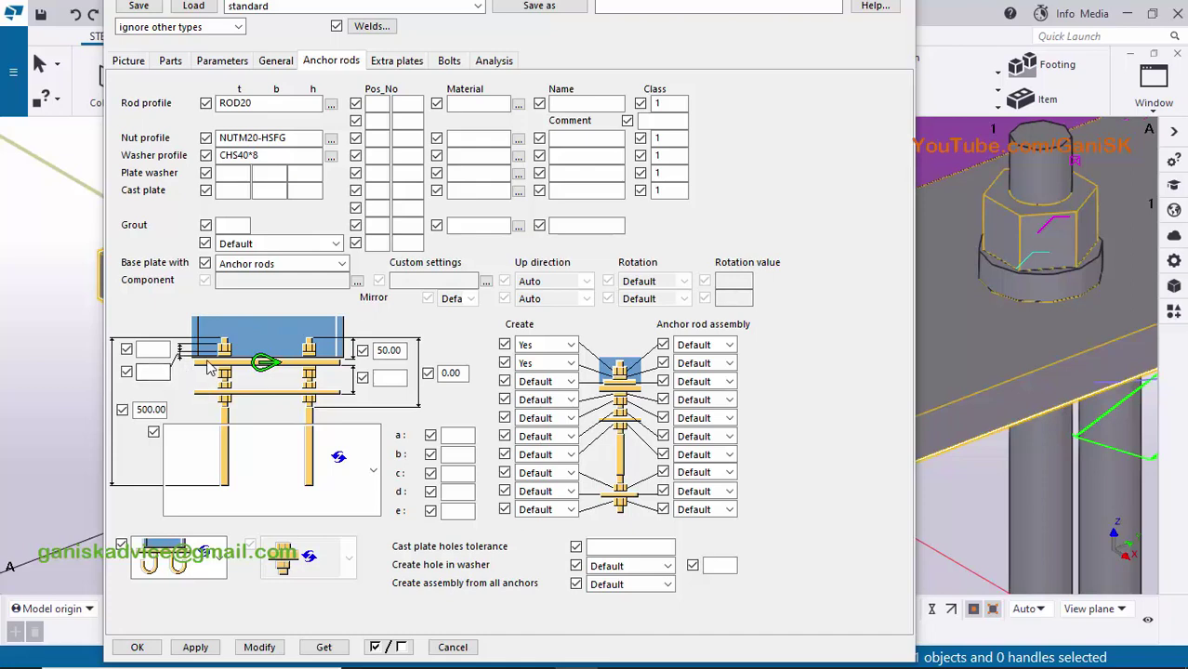
Set an anchor-rod offset dimension to 4 and apply it to the model.
{"action": "left_click", "coordinate": [154, 373]}
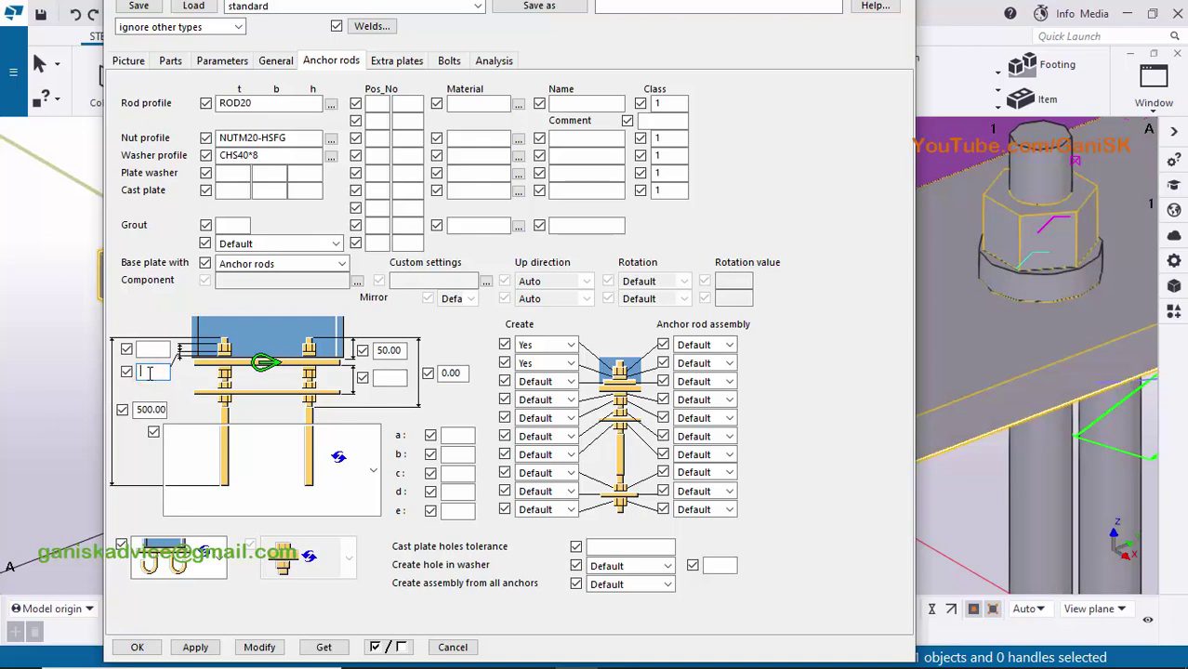
{"action": "type", "text": "4"}
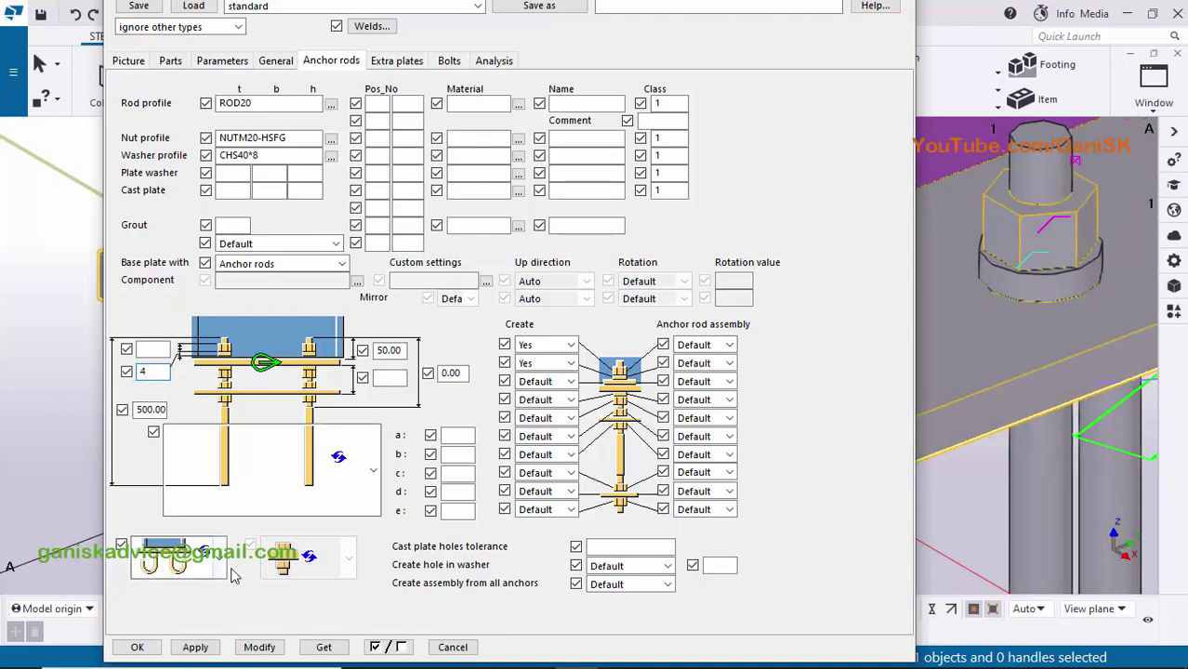
{"action": "left_click", "coordinate": [259, 647]}
{"action": "scroll", "coordinate": [1078, 274], "scroll_direction": "up", "scroll_amount": 5}
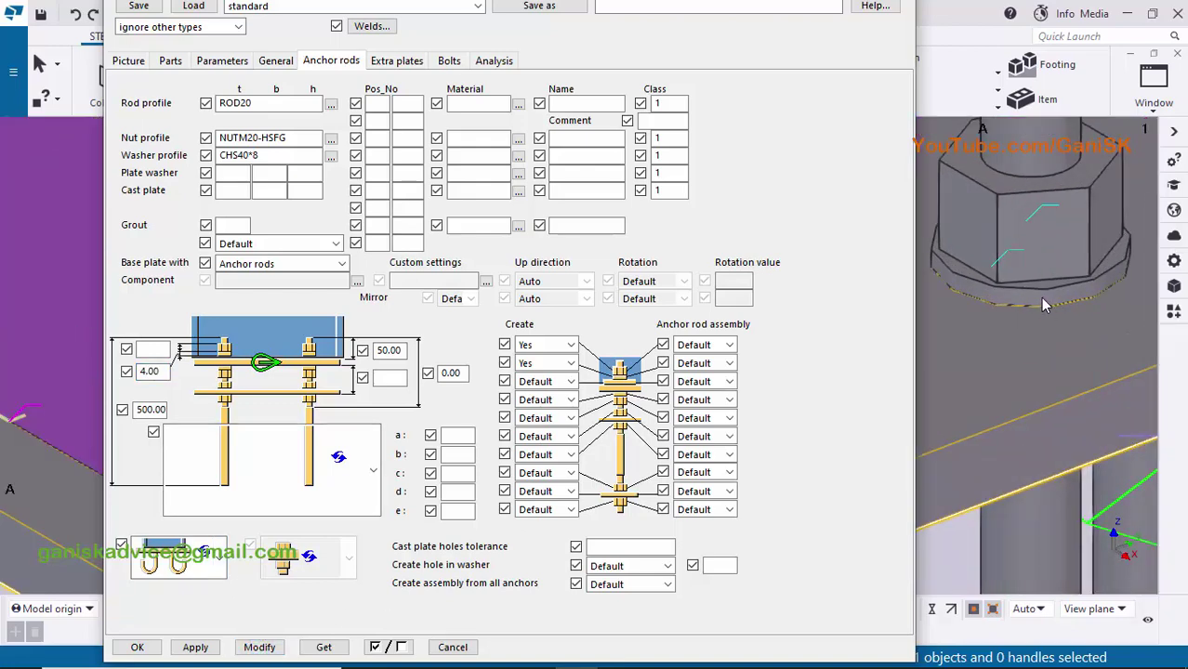
{"action": "scroll", "coordinate": [1039, 305], "scroll_direction": "down", "scroll_amount": 3}
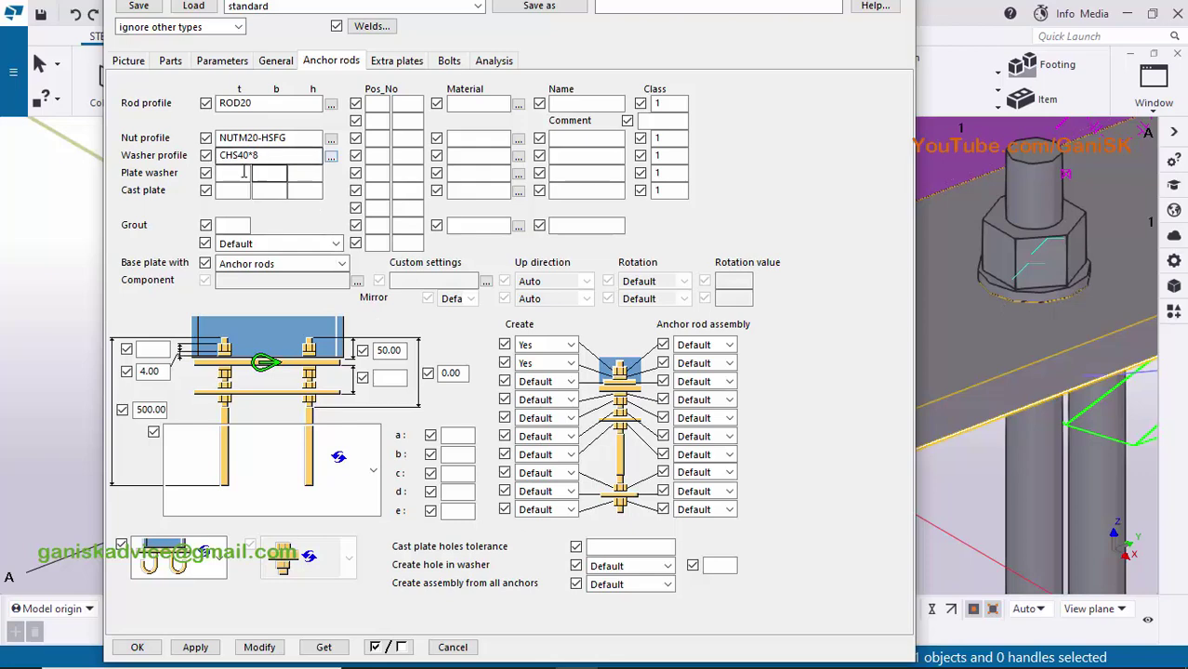
Check the 4.00 rod value and display the list of anchor-rod shapes.
{"action": "left_click", "coordinate": [152, 371]}
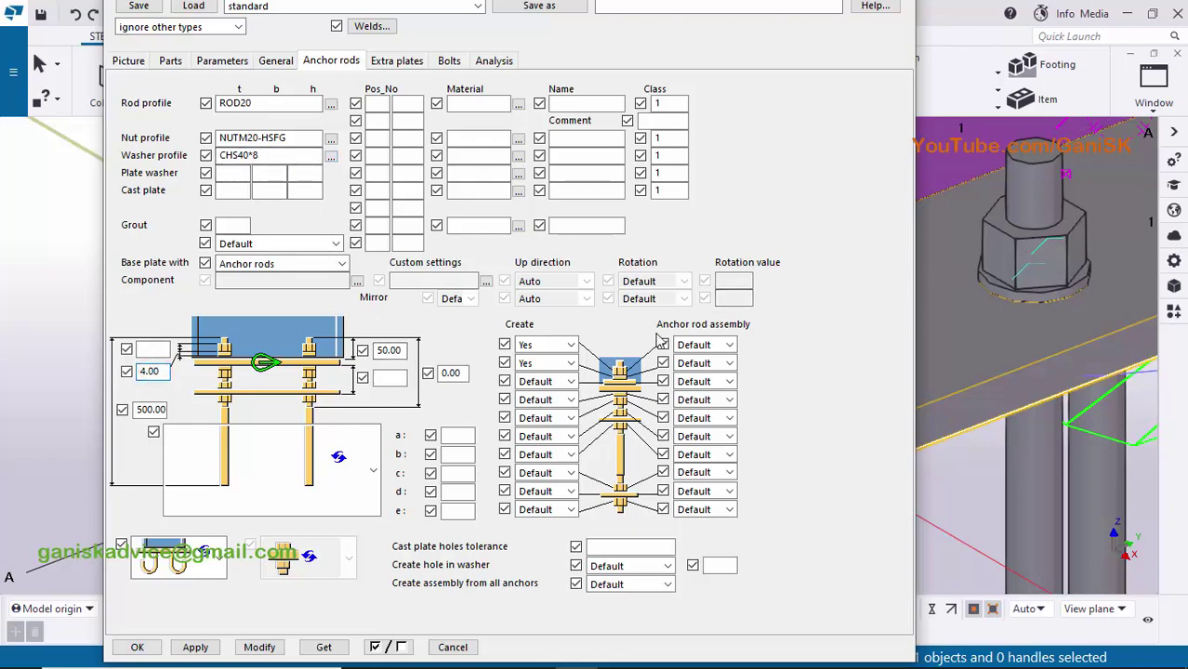
{"action": "left_click", "coordinate": [160, 348]}
{"action": "scroll", "coordinate": [1021, 438], "scroll_direction": "down", "scroll_amount": 8}
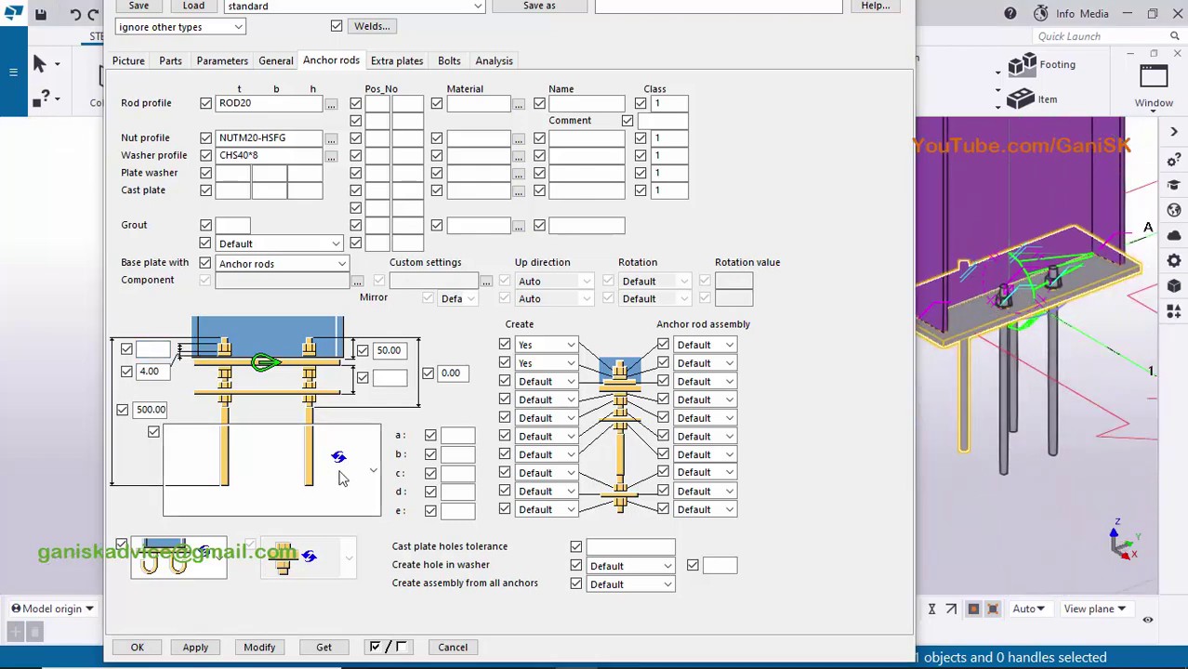
{"action": "left_click", "coordinate": [372, 472]}
{"action": "scroll", "coordinate": [307, 167], "scroll_direction": "down", "scroll_amount": 3}
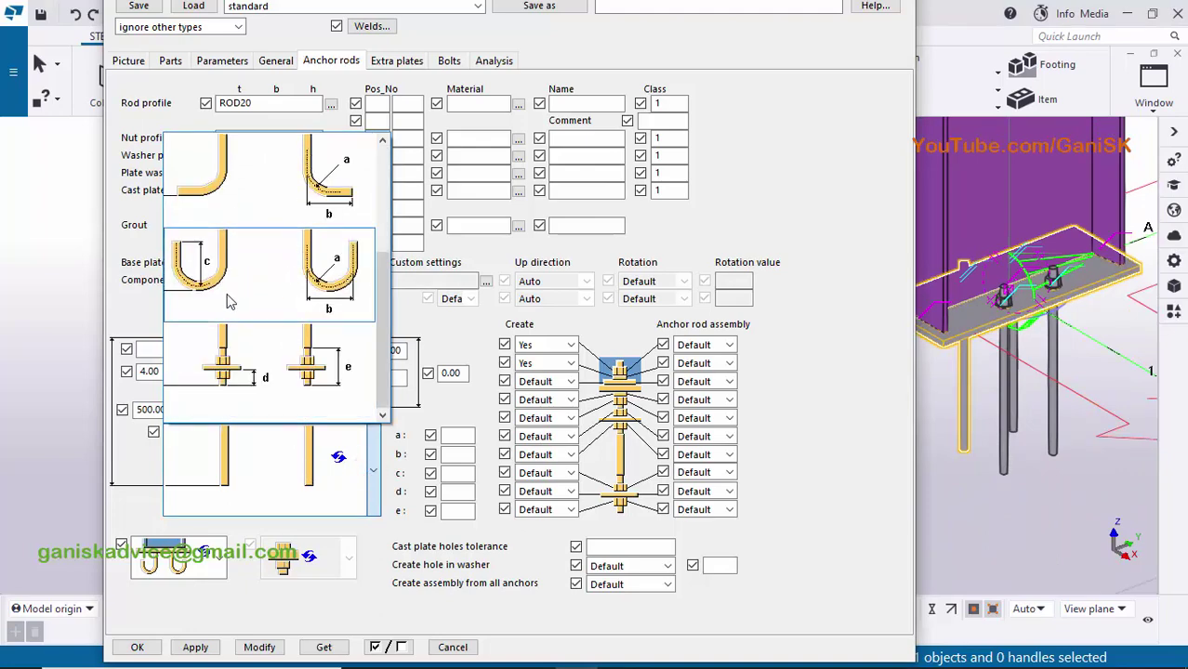
Choose the hooked anchor-rod shape, keep the 500.00 length and regenerate the rods.
{"action": "left_click", "coordinate": [233, 190]}
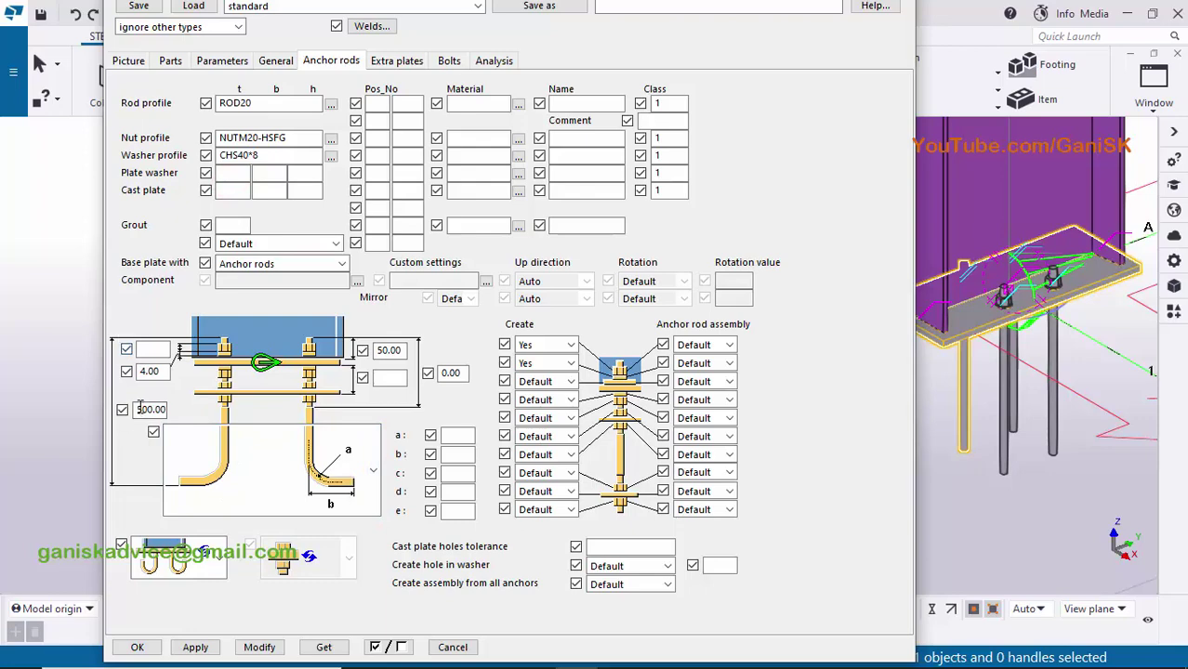
{"action": "left_click_drag", "start_coordinate": [139, 409], "coordinate": [162, 414]}
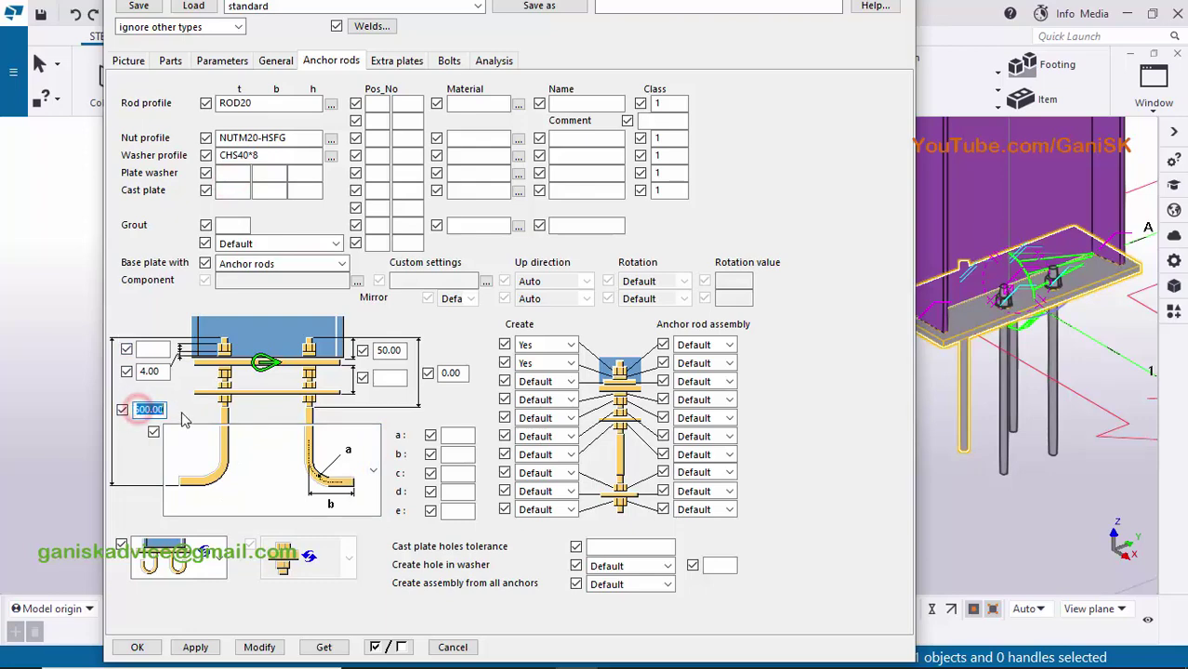
{"action": "left_click", "coordinate": [160, 412]}
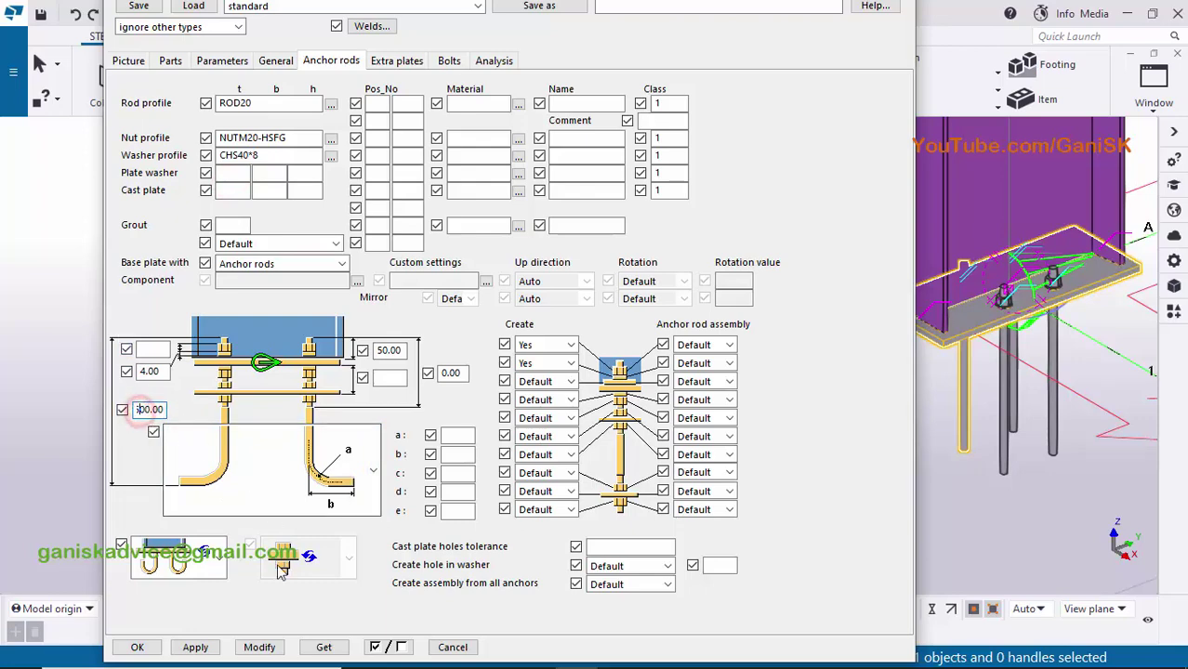
{"action": "left_click", "coordinate": [259, 648]}
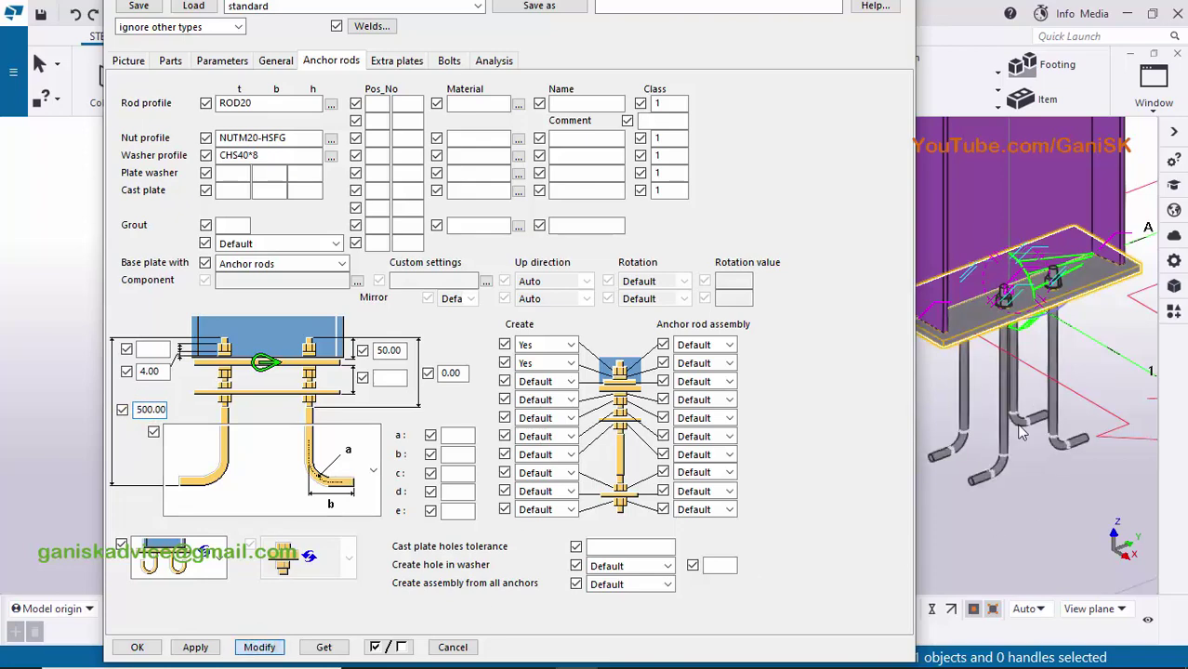
{"action": "middle_click_drag", "start_coordinate": [1042, 416], "coordinate": [989, 424], "text": "ctrl"}
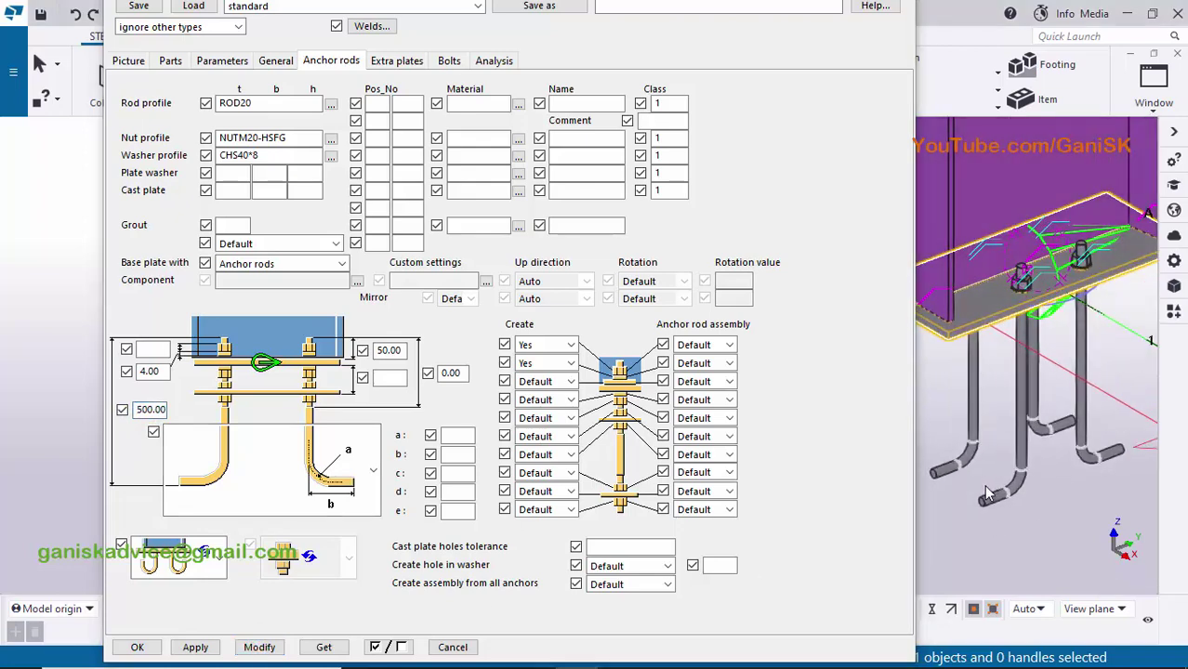
{"action": "scroll", "coordinate": [1028, 279], "scroll_direction": "up", "scroll_amount": 5}
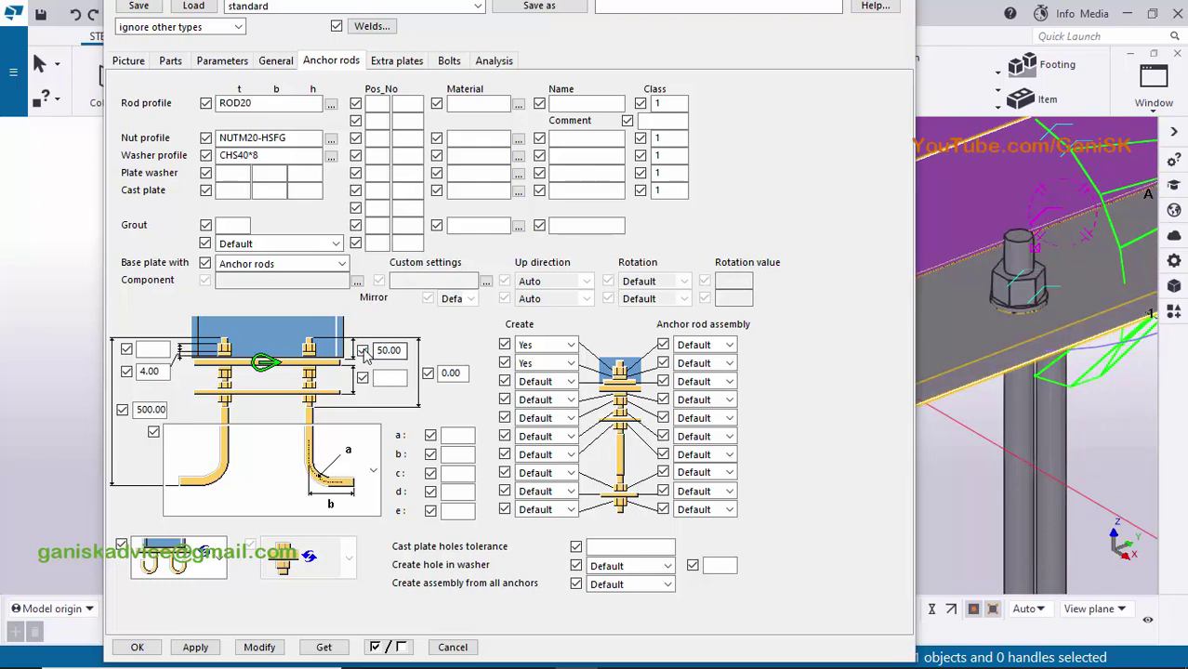
Replace the 50.00 anchor-rod projection with 60 and update the base plate.
{"action": "double_click", "coordinate": [380, 349]}
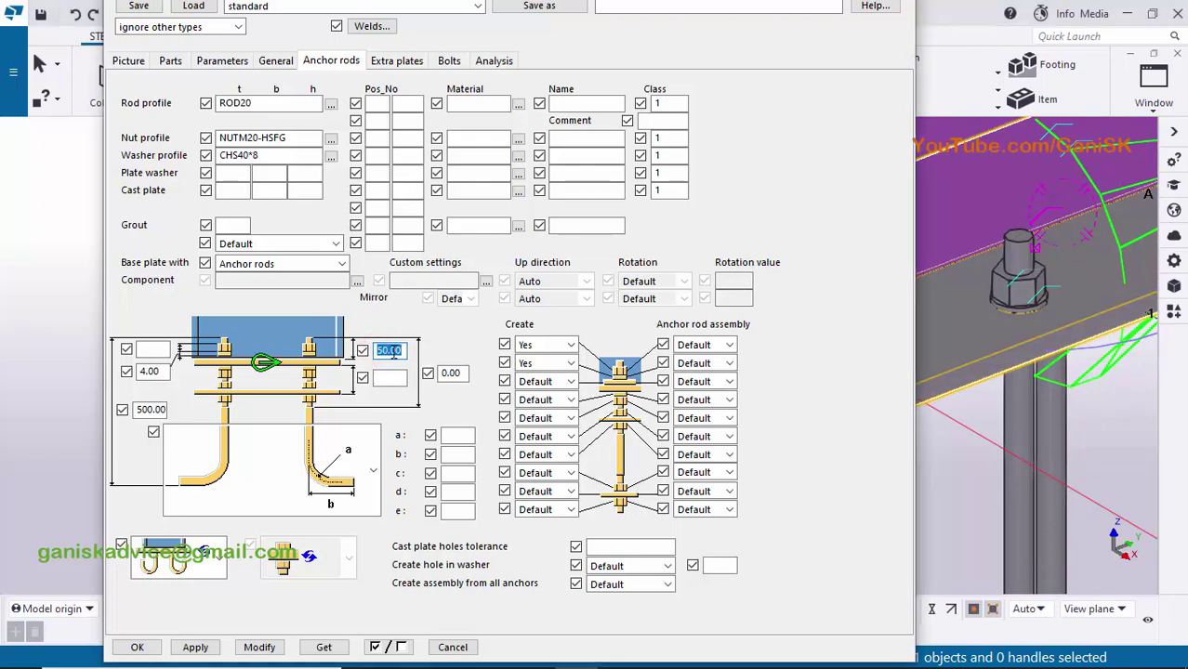
{"action": "type", "text": "60"}
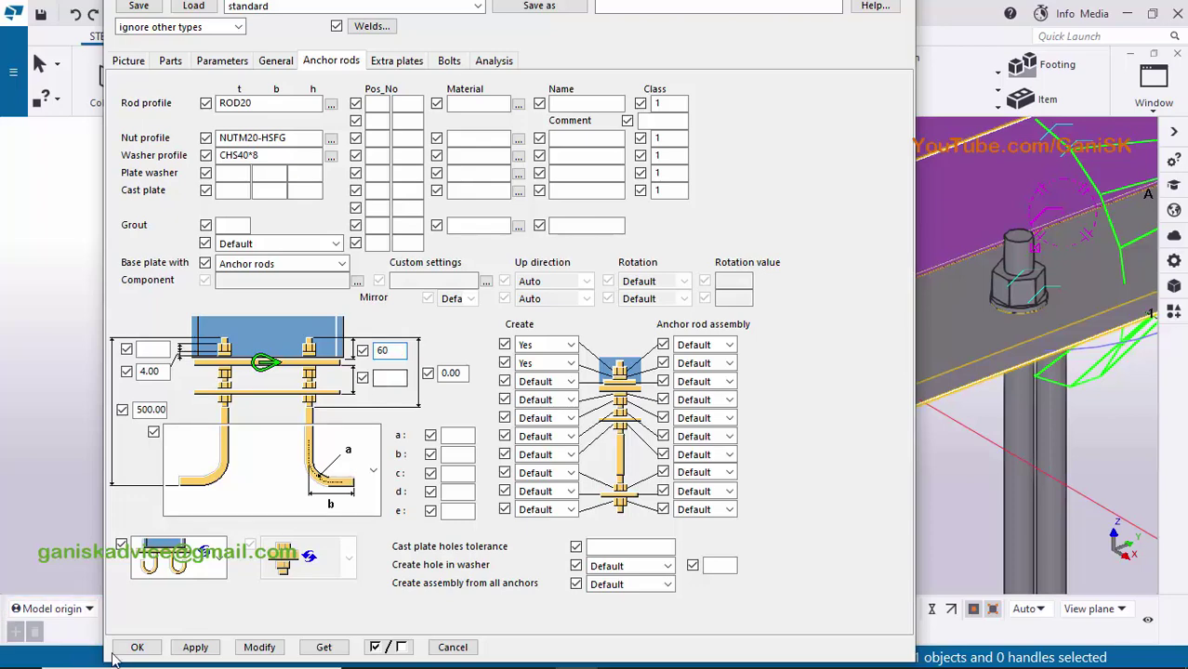
{"action": "left_click", "coordinate": [258, 647]}
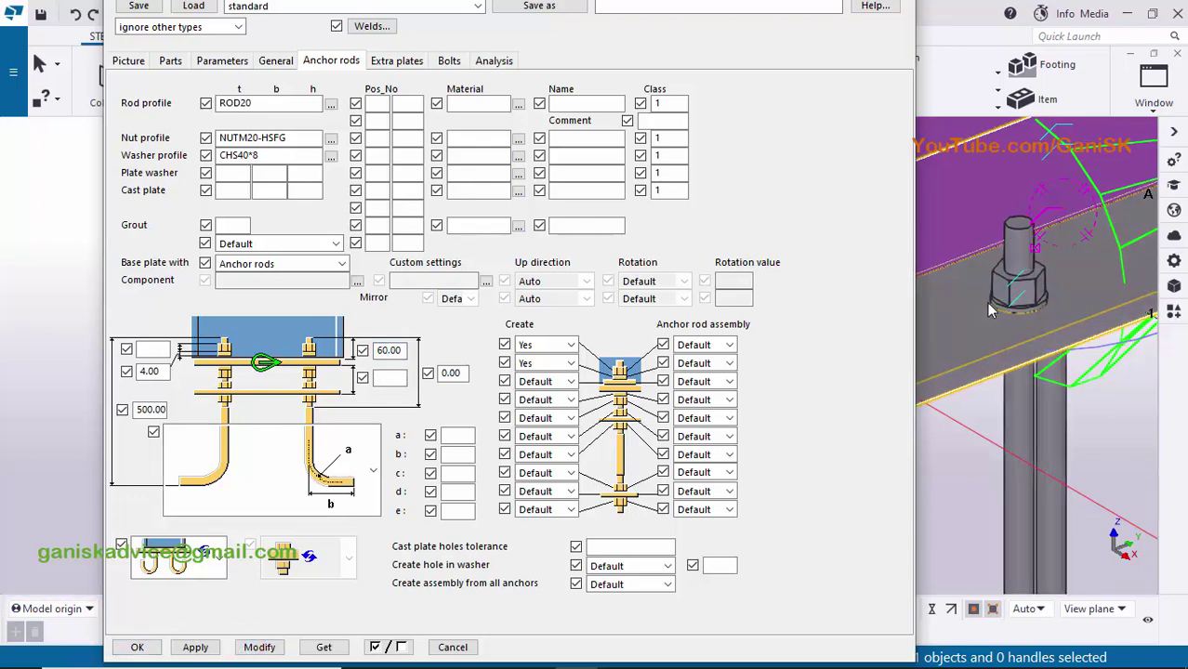
{"action": "scroll", "coordinate": [934, 402], "scroll_direction": "down", "scroll_amount": 5}
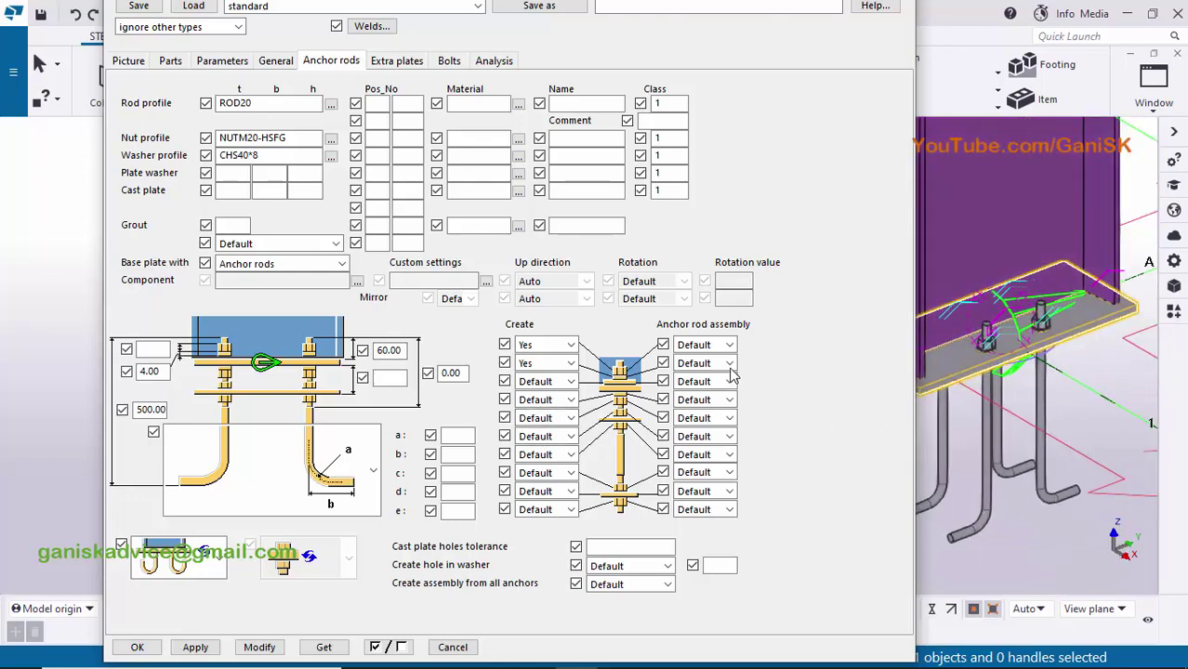
Compare the base plate in the model against the bolt layout in the PDF drawing.
{"action": "left_click", "coordinate": [448, 61]}
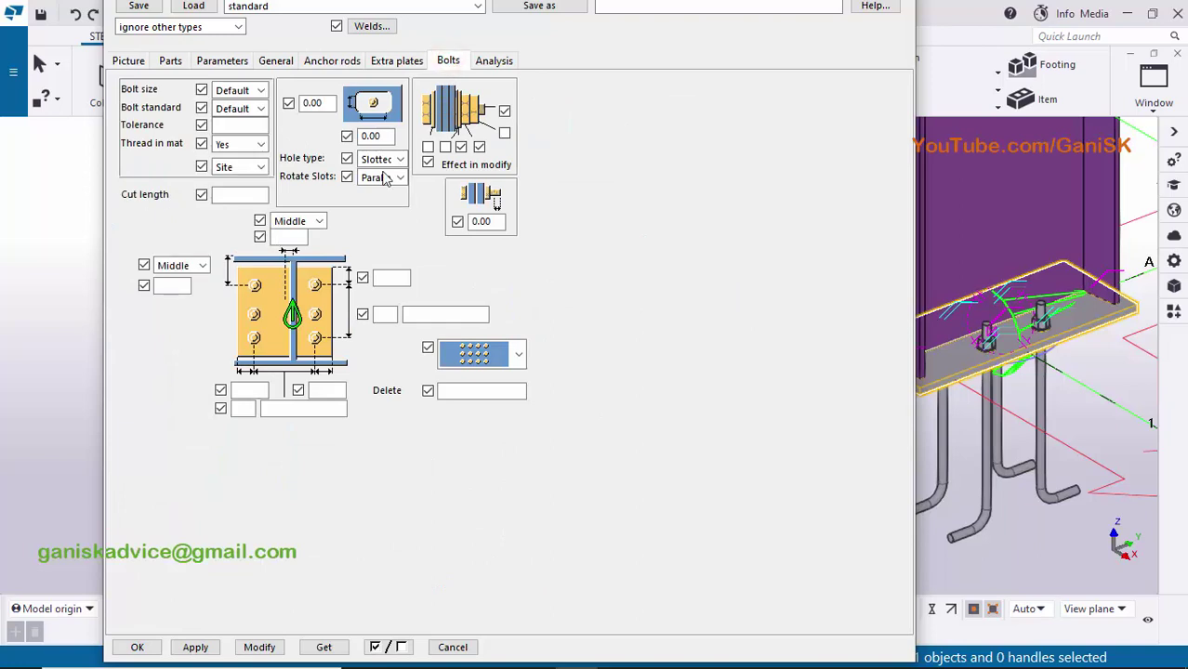
{"action": "middle_click_drag", "start_coordinate": [1000, 335], "coordinate": [1051, 321], "text": "ctrl"}
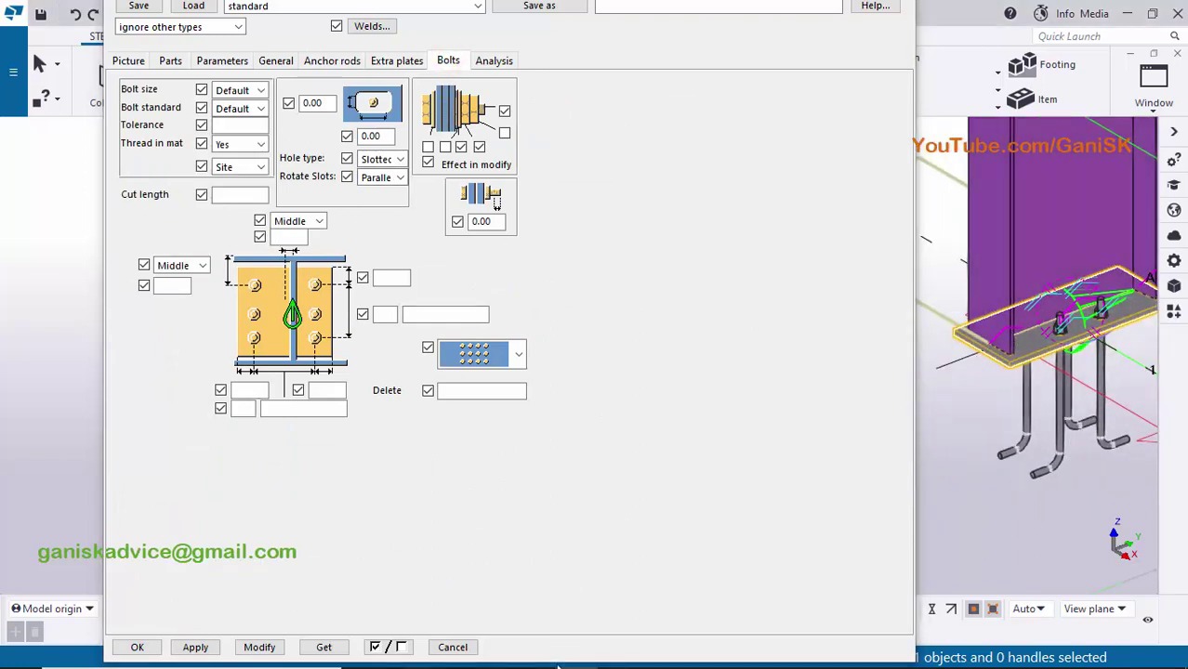
{"action": "mouse_move", "coordinate": [554, 662]}
{"action": "left_click", "coordinate": [618, 651]}
{"action": "left_click_drag", "start_coordinate": [886, 422], "coordinate": [532, 403]}
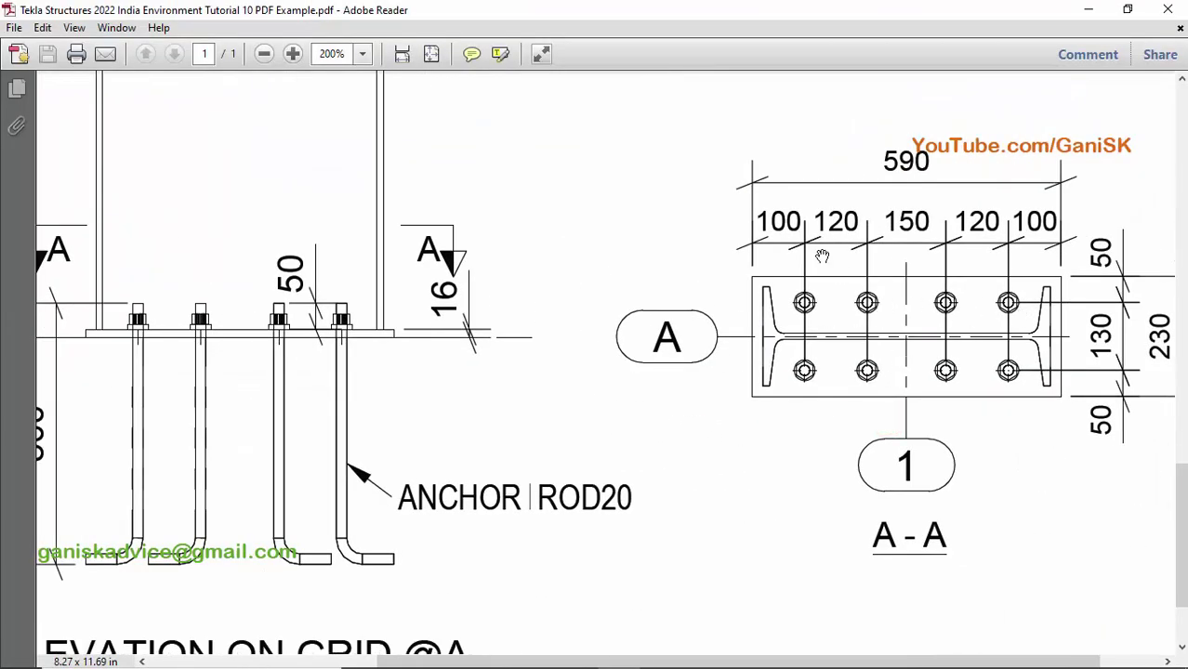
{"action": "left_click", "coordinate": [583, 651]}
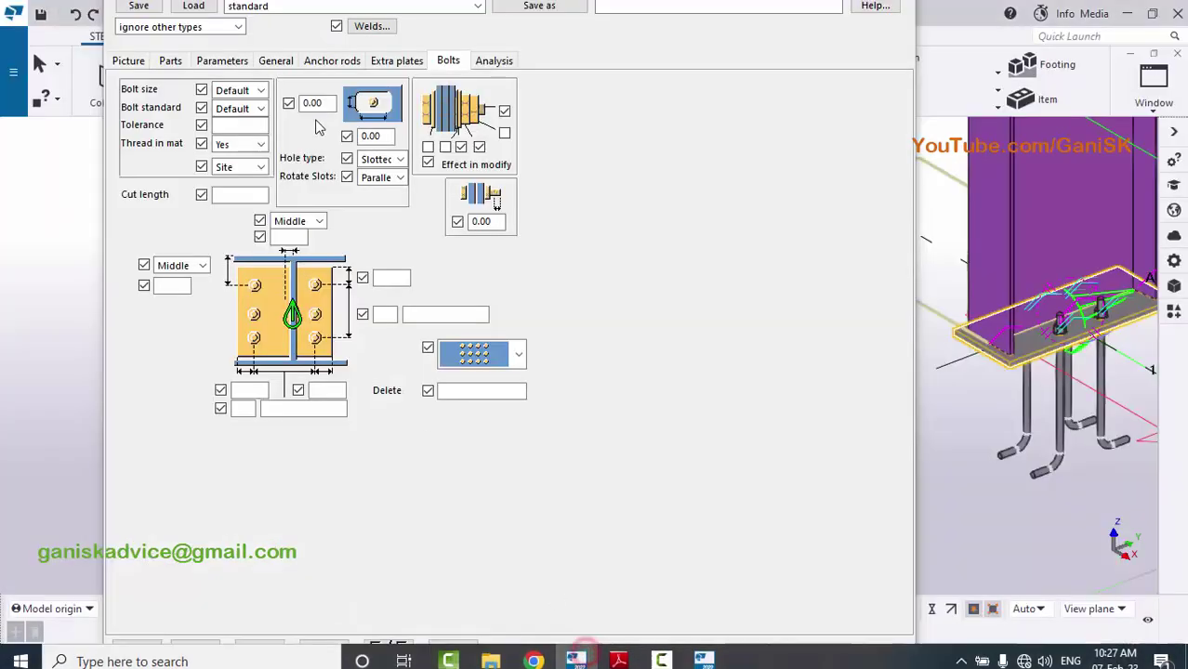
Set the base plate bolt size to 20 and the bolt tolerance to 3.
{"action": "left_click", "coordinate": [450, 62]}
{"action": "left_click", "coordinate": [448, 65]}
{"action": "left_click", "coordinate": [243, 90]}
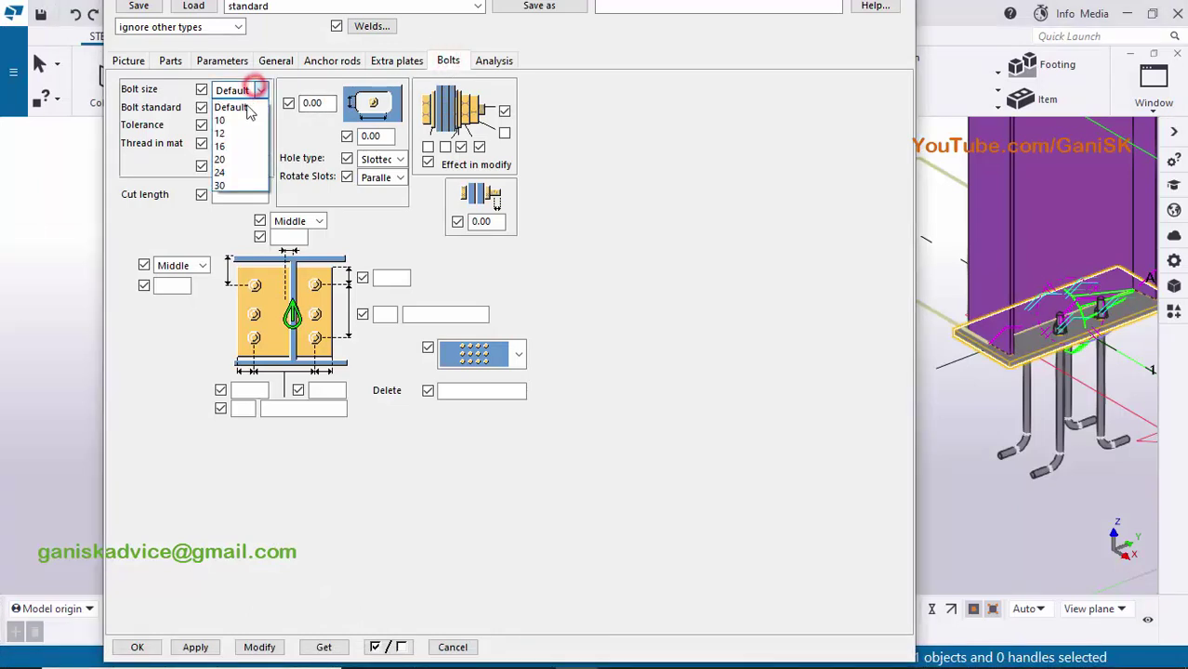
{"action": "left_click", "coordinate": [228, 160]}
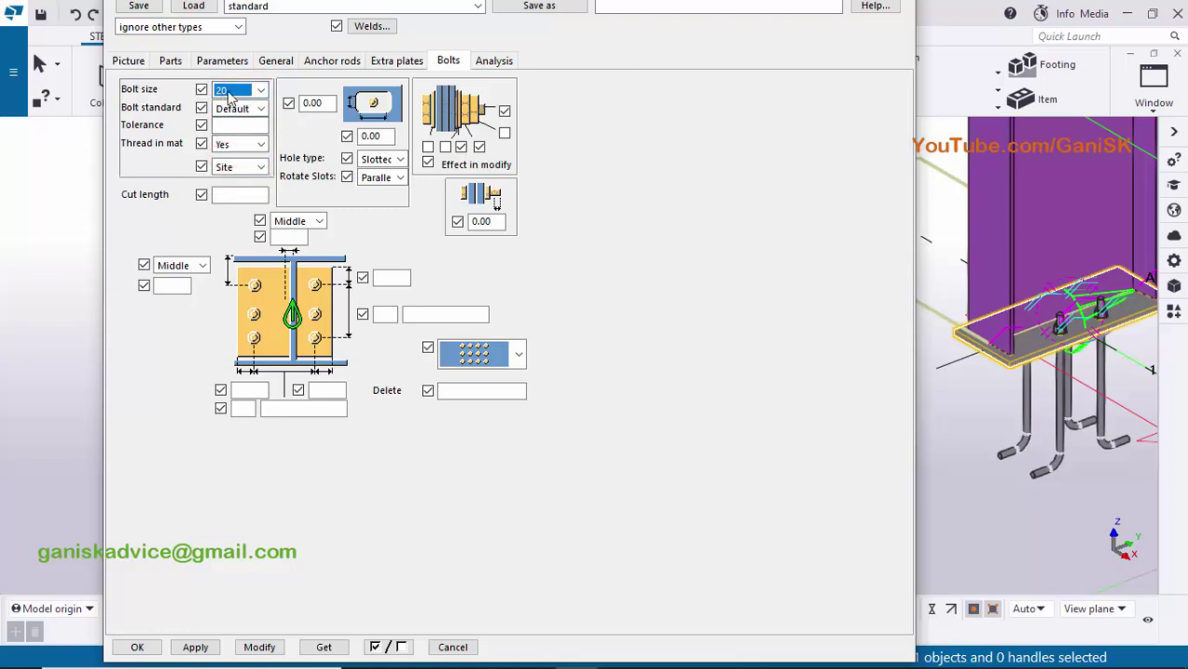
{"action": "left_click", "coordinate": [239, 126]}
{"action": "left_click", "coordinate": [223, 126]}
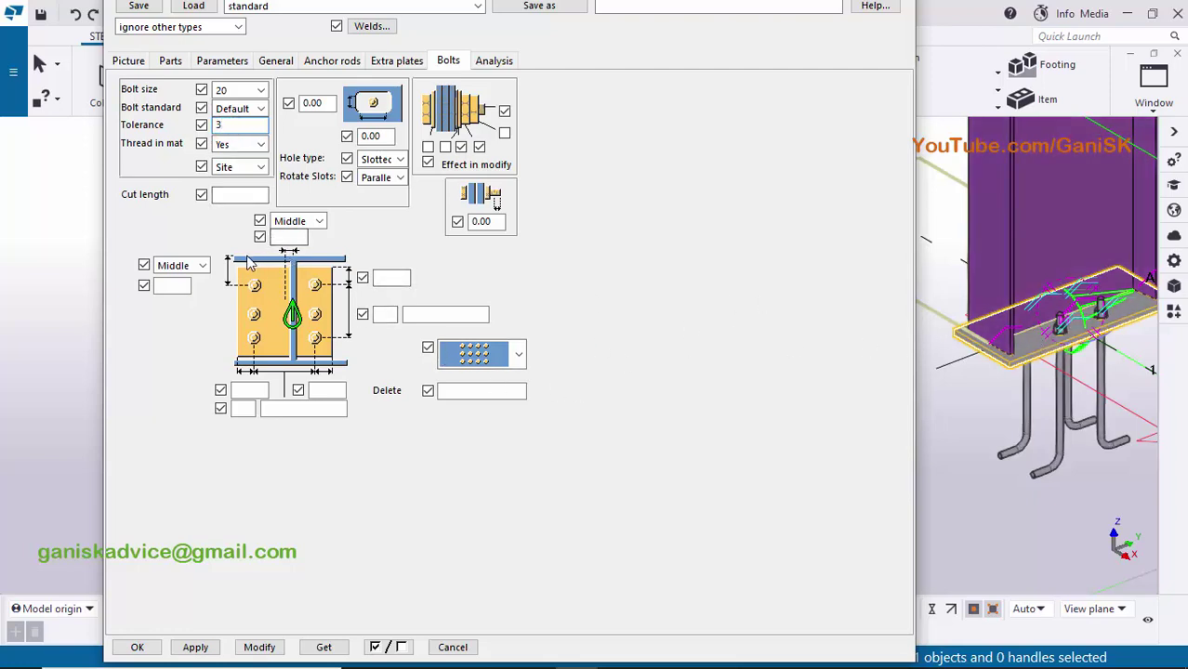
Enter a bolt edge distance of 100, checked against the PDF, and apply it with Modify.
{"action": "left_click", "coordinate": [401, 278]}
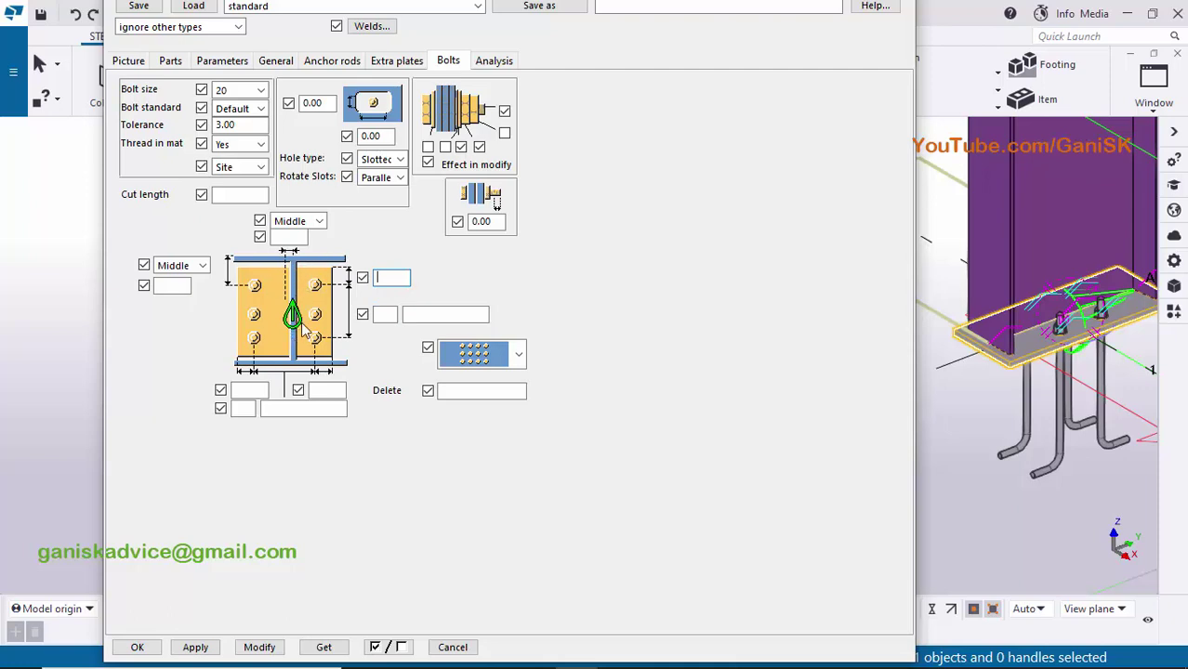
{"action": "middle_click_drag", "start_coordinate": [1013, 296], "coordinate": [963, 292], "text": "ctrl"}
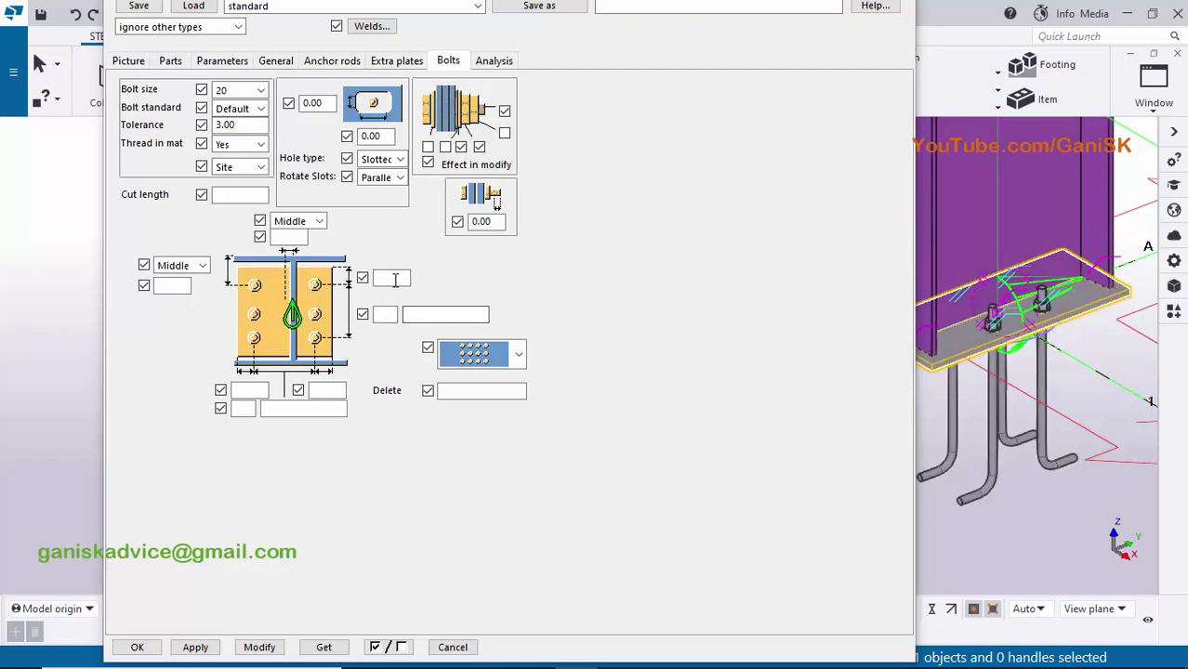
{"action": "left_click", "coordinate": [397, 278]}
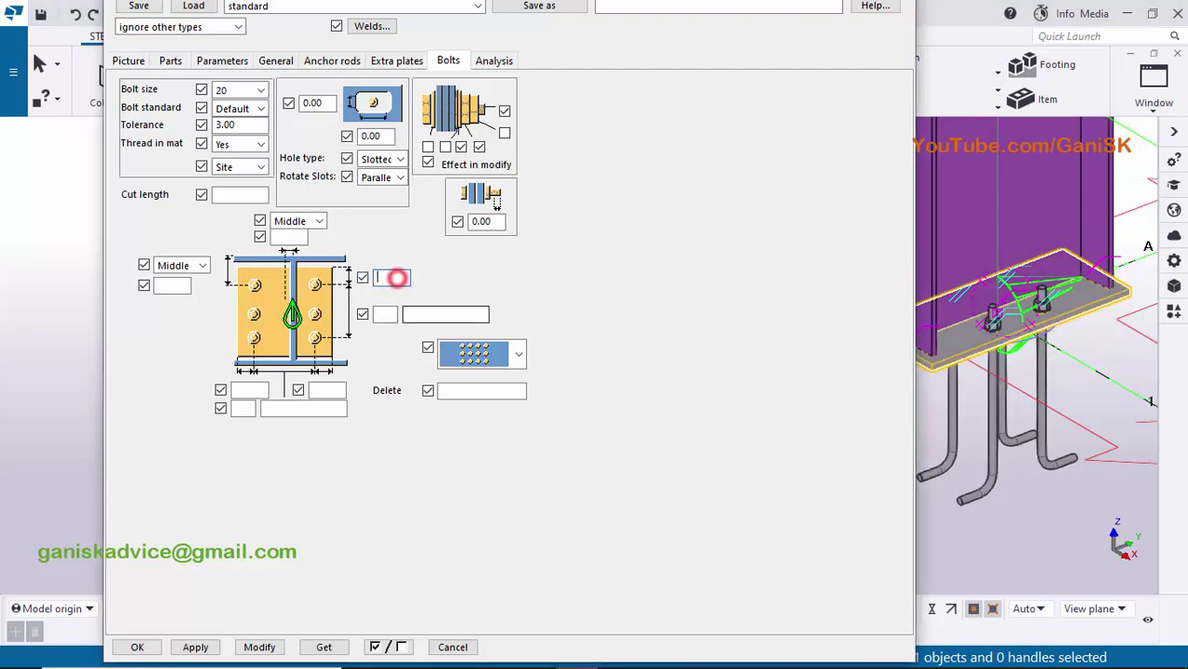
{"action": "left_click", "coordinate": [618, 650]}
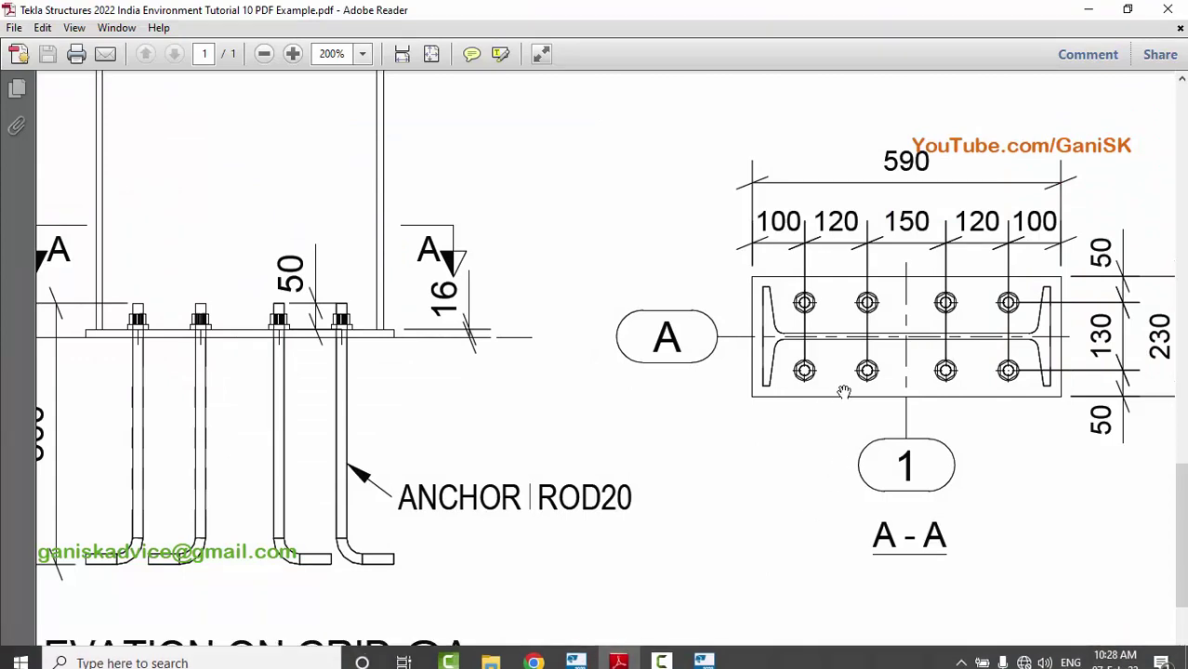
{"action": "left_click", "coordinate": [1010, 273]}
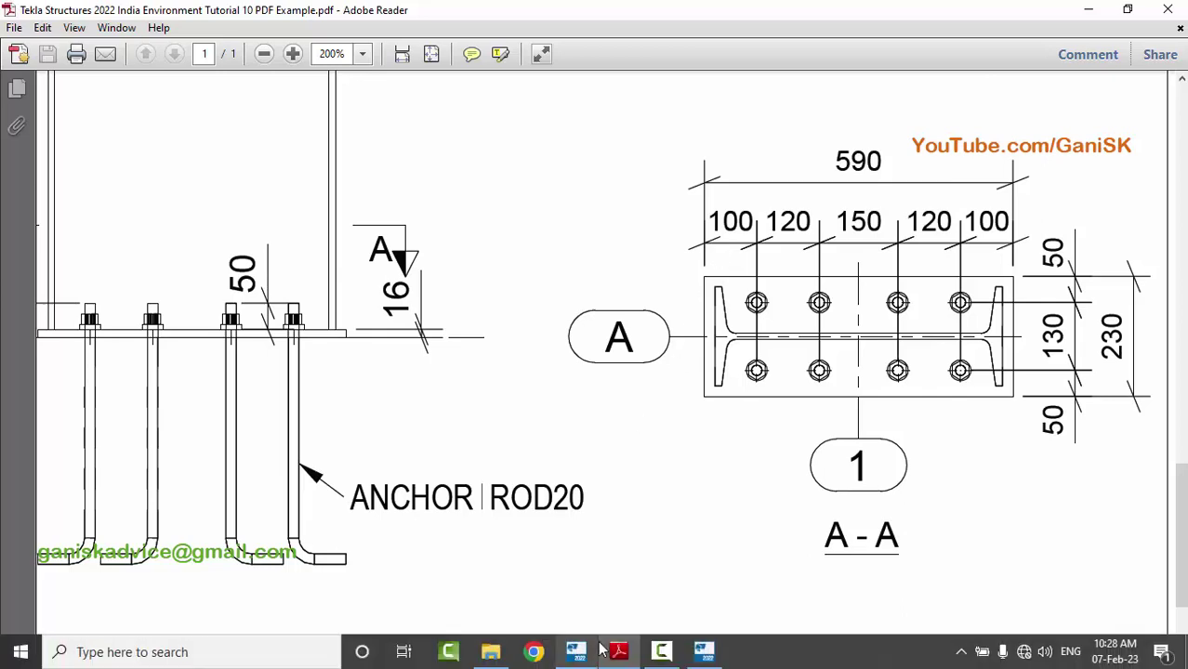
{"action": "left_click", "coordinate": [576, 652]}
{"action": "left_click", "coordinate": [399, 279]}
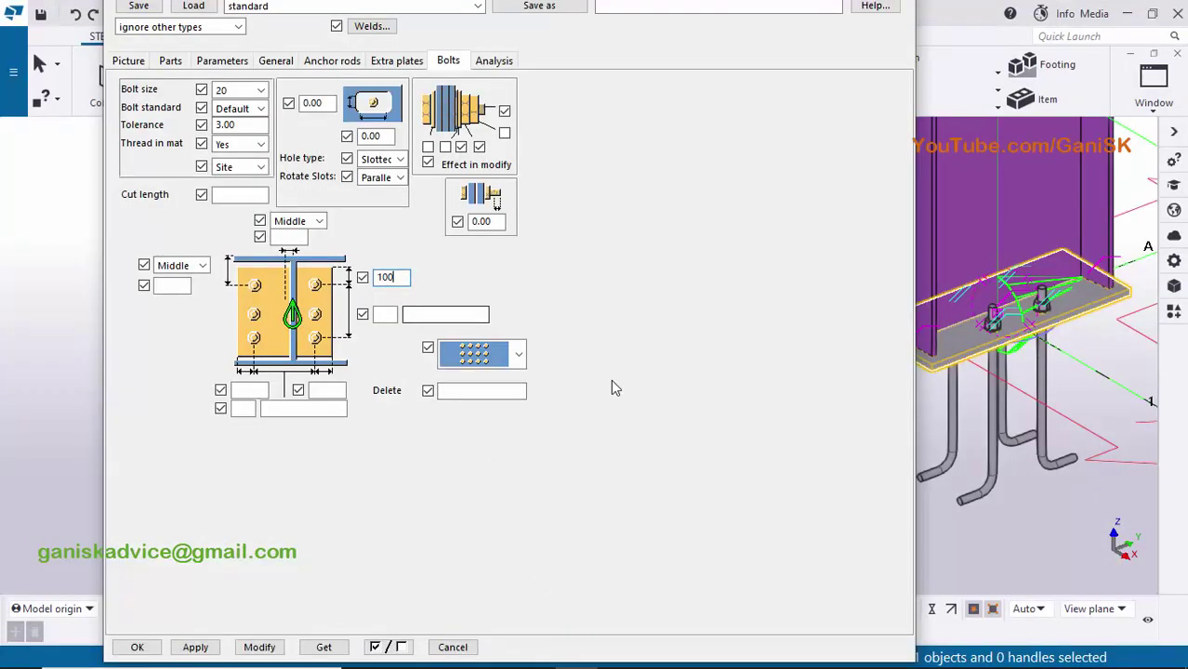
{"action": "left_click", "coordinate": [259, 646]}
Bring the PDF's section A-A bolt spacings forward for comparison.
{"action": "scroll", "coordinate": [1050, 358], "scroll_direction": "up", "scroll_amount": 5}
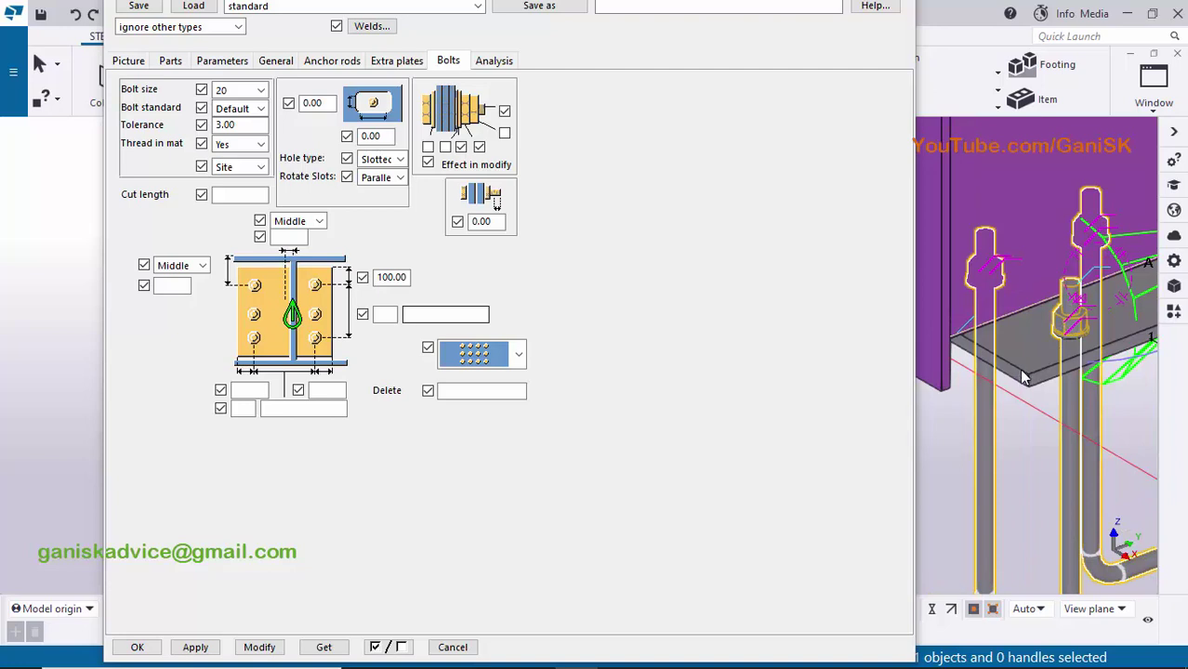
{"action": "scroll", "coordinate": [1022, 351], "scroll_direction": "down", "scroll_amount": 5}
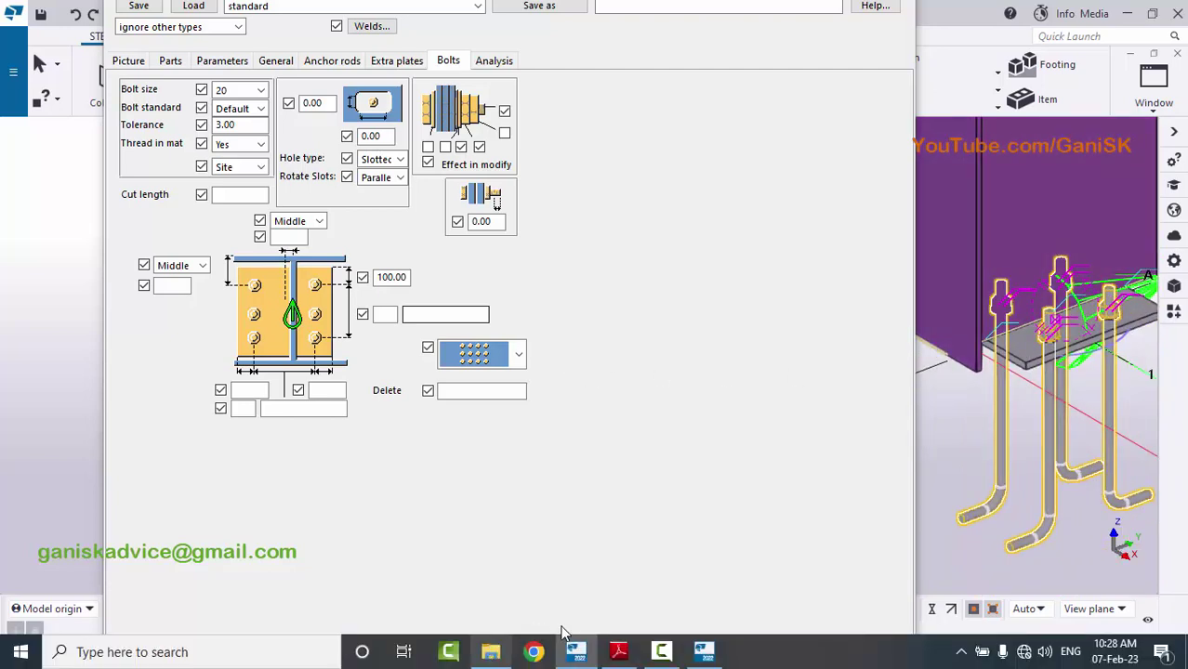
{"action": "left_click", "coordinate": [618, 651]}
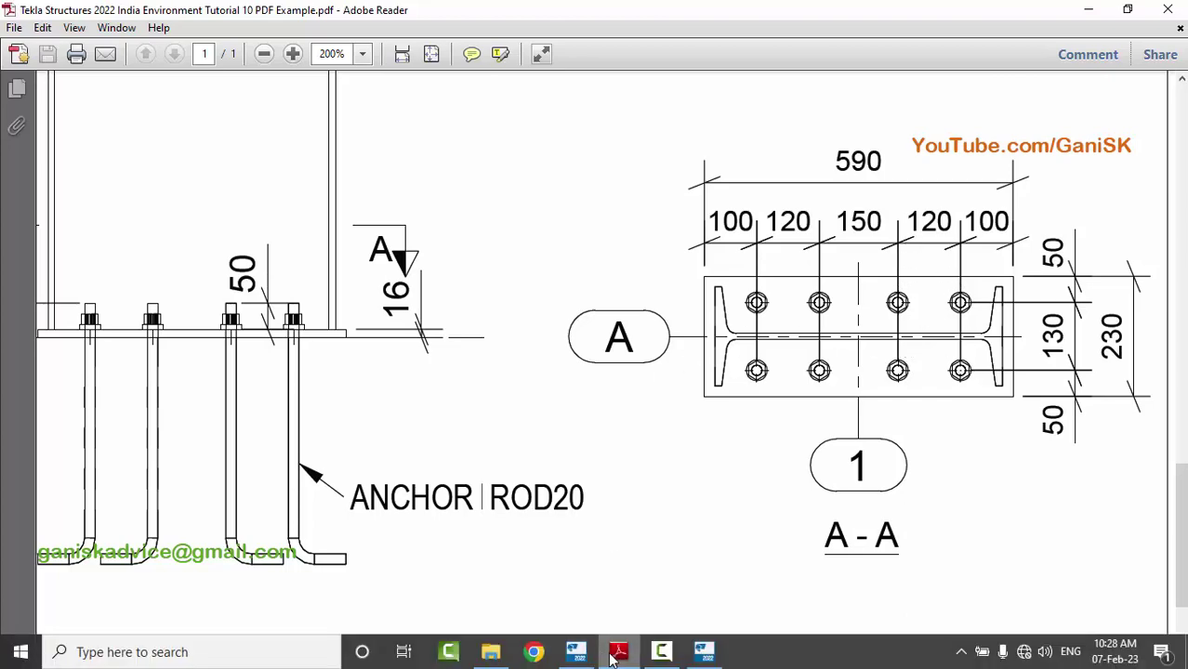
Set 4 anchor rods across at 120, 150, 120 spacing and apply to the model.
{"action": "left_click", "coordinate": [575, 651]}
{"action": "left_click", "coordinate": [383, 315]}
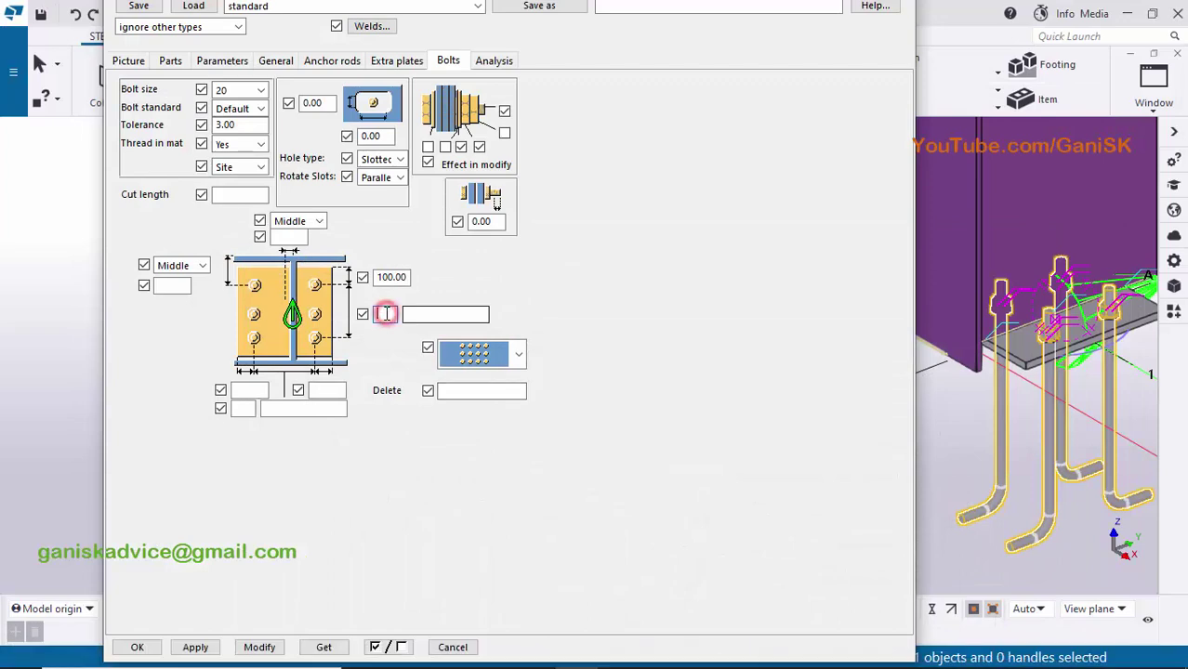
{"action": "type", "text": "4"}
{"action": "left_click", "coordinate": [432, 314]}
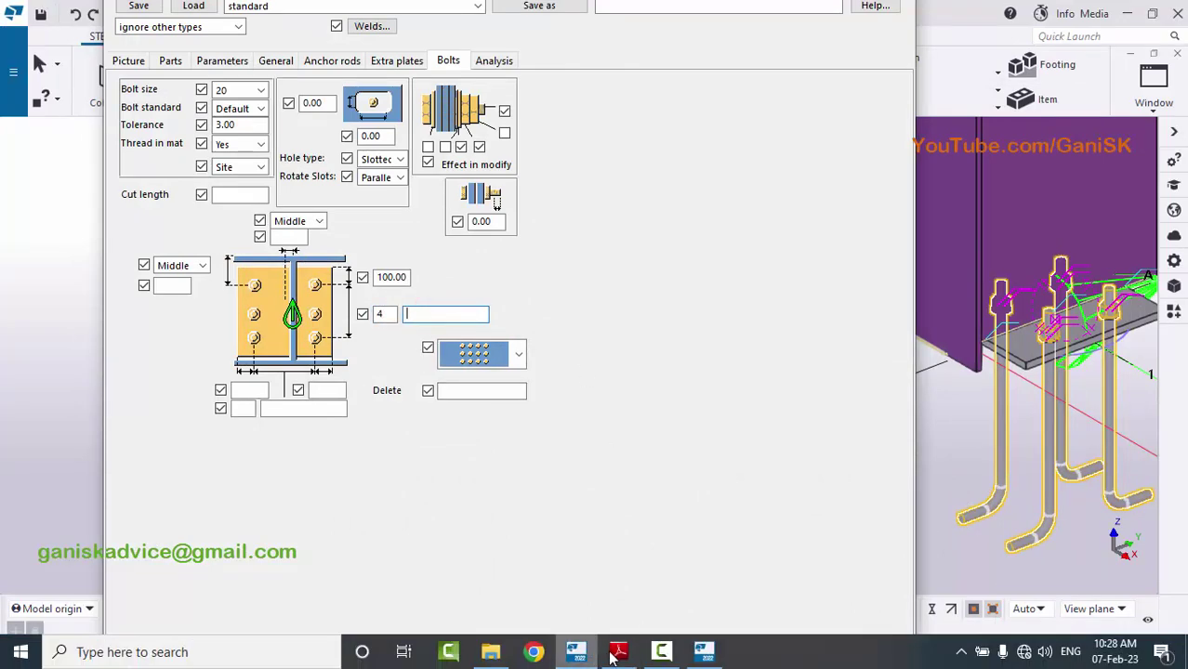
{"action": "left_click", "coordinate": [616, 652]}
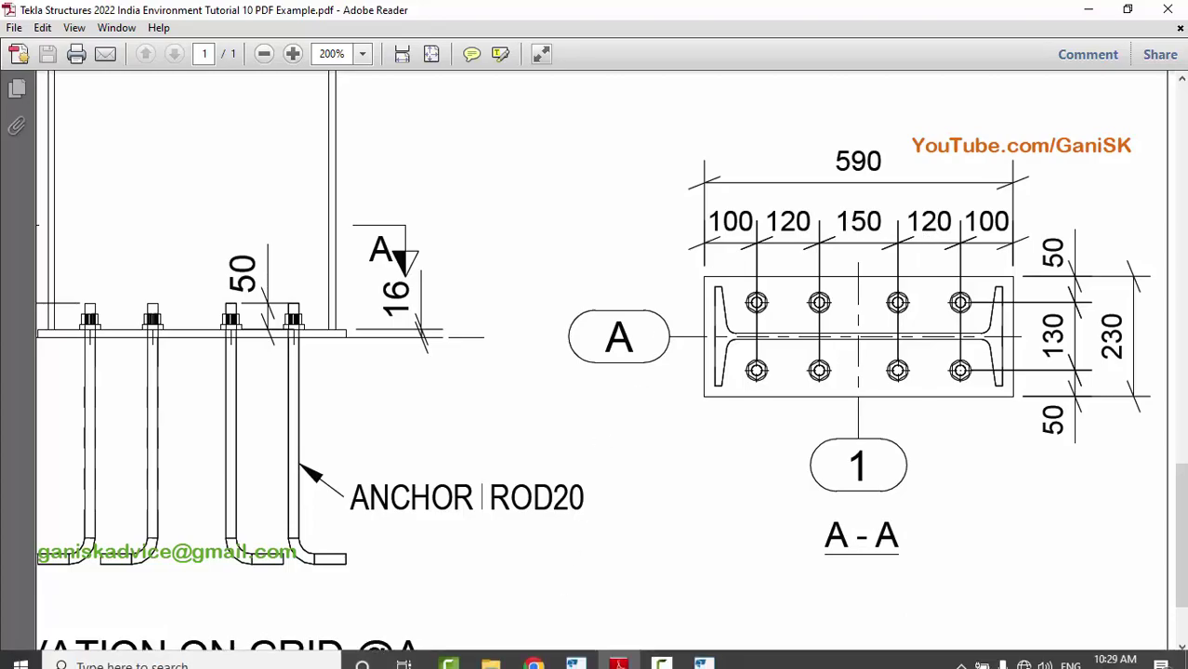
{"action": "left_click", "coordinate": [590, 652]}
{"action": "left_click", "coordinate": [416, 313]}
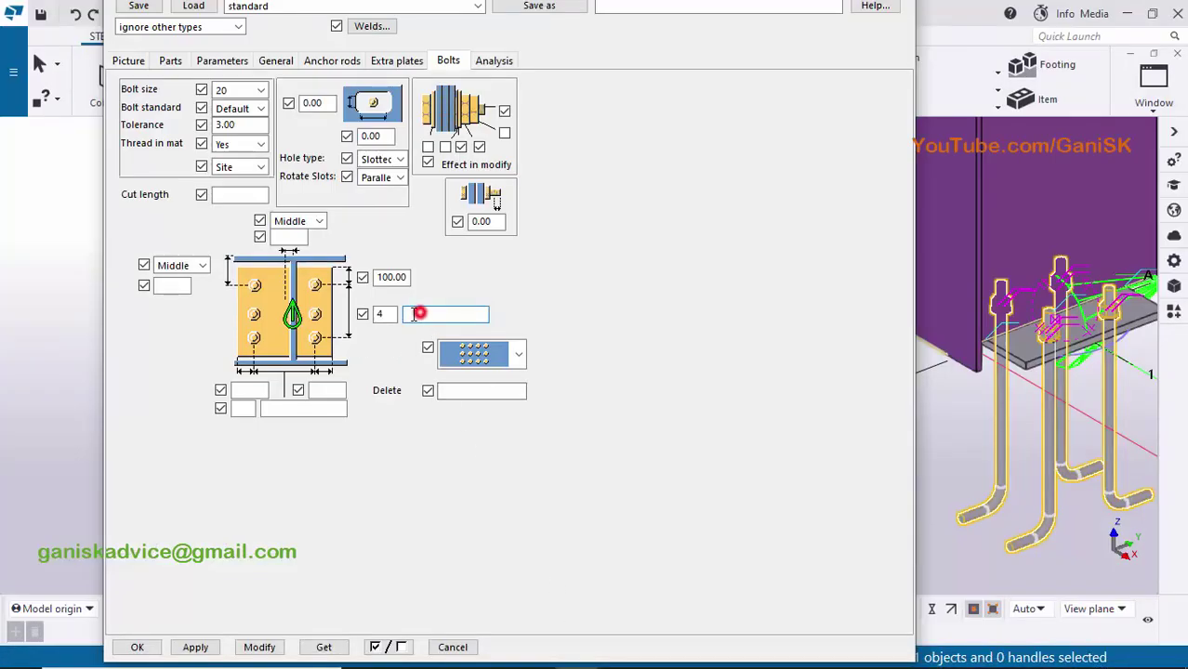
{"action": "type", "text": "120 150 120"}
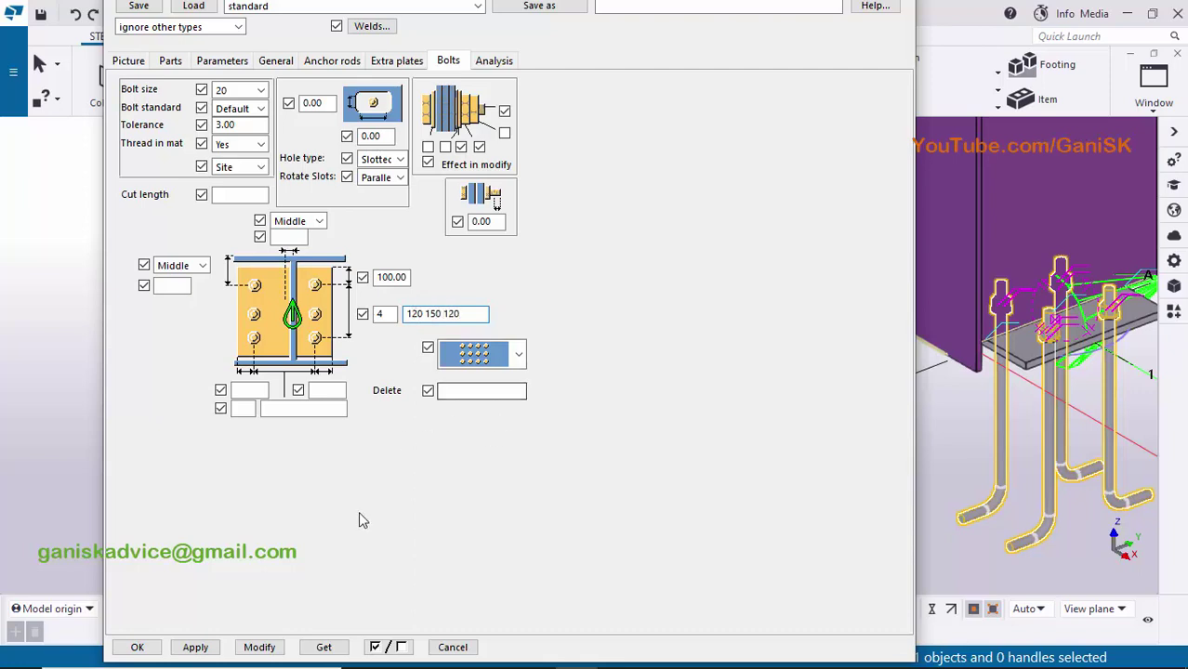
{"action": "left_click", "coordinate": [257, 646]}
{"action": "scroll", "coordinate": [1037, 388], "scroll_direction": "up", "scroll_amount": 3}
{"action": "middle_click_drag", "start_coordinate": [1037, 388], "coordinate": [962, 371], "text": "ctrl"}
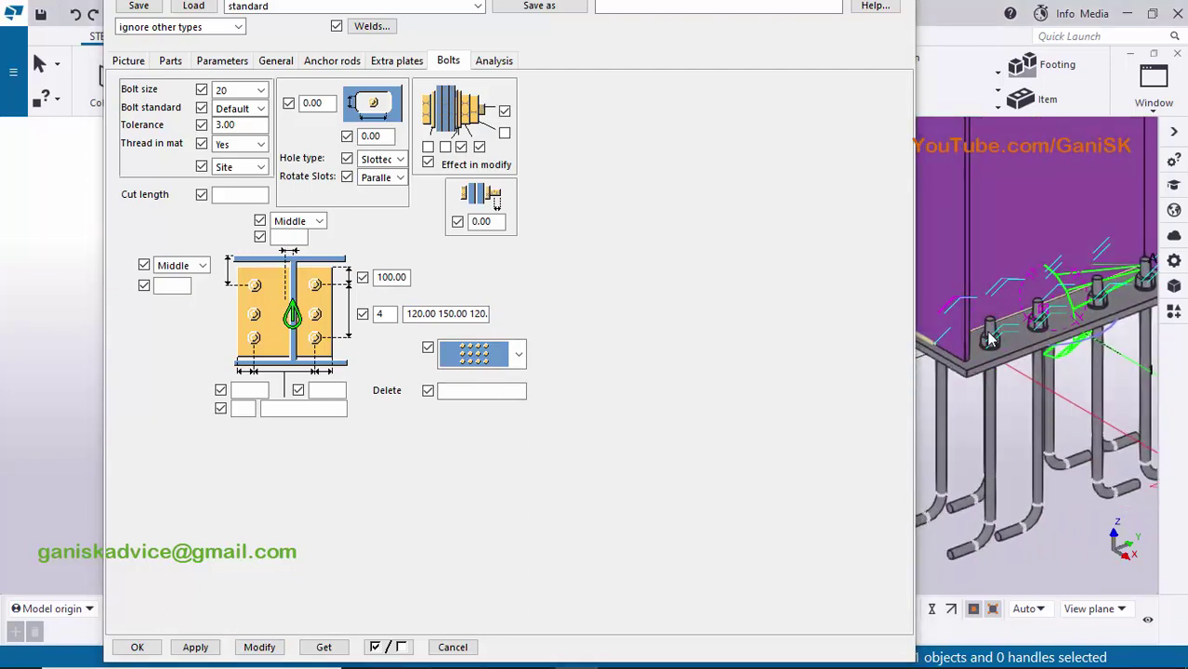
Review the 100.00 offset and 4-rod count against the PDF drawing.
{"action": "double_click", "coordinate": [391, 277]}
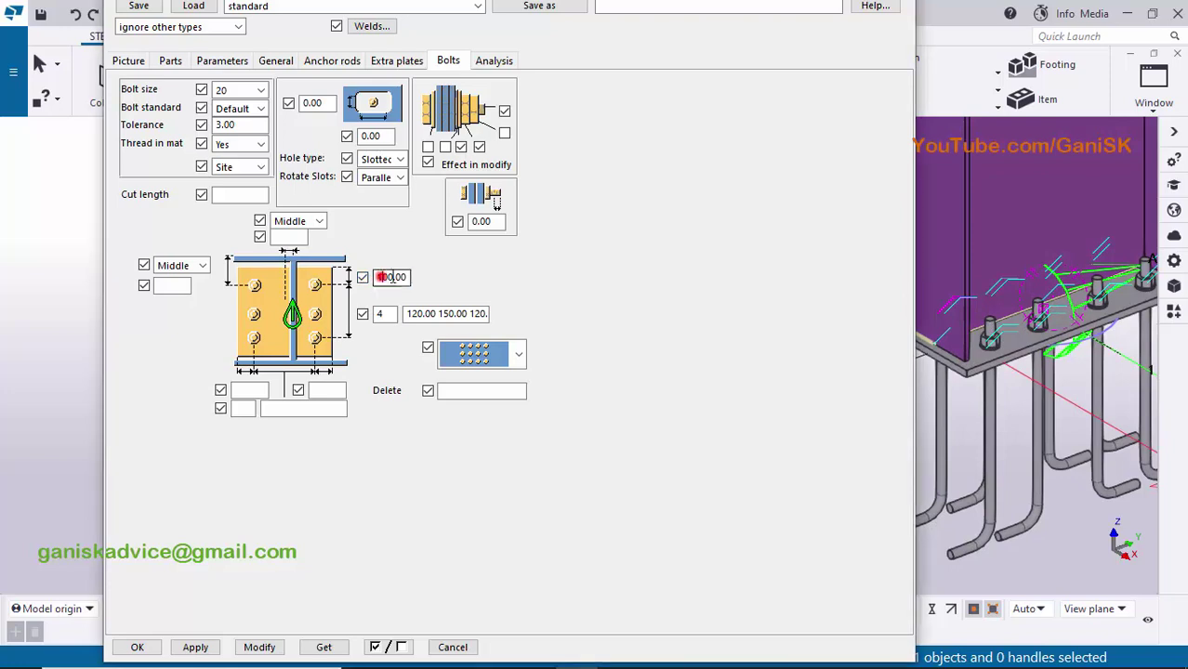
{"action": "middle_click_drag", "start_coordinate": [1045, 342], "coordinate": [992, 345], "text": "ctrl"}
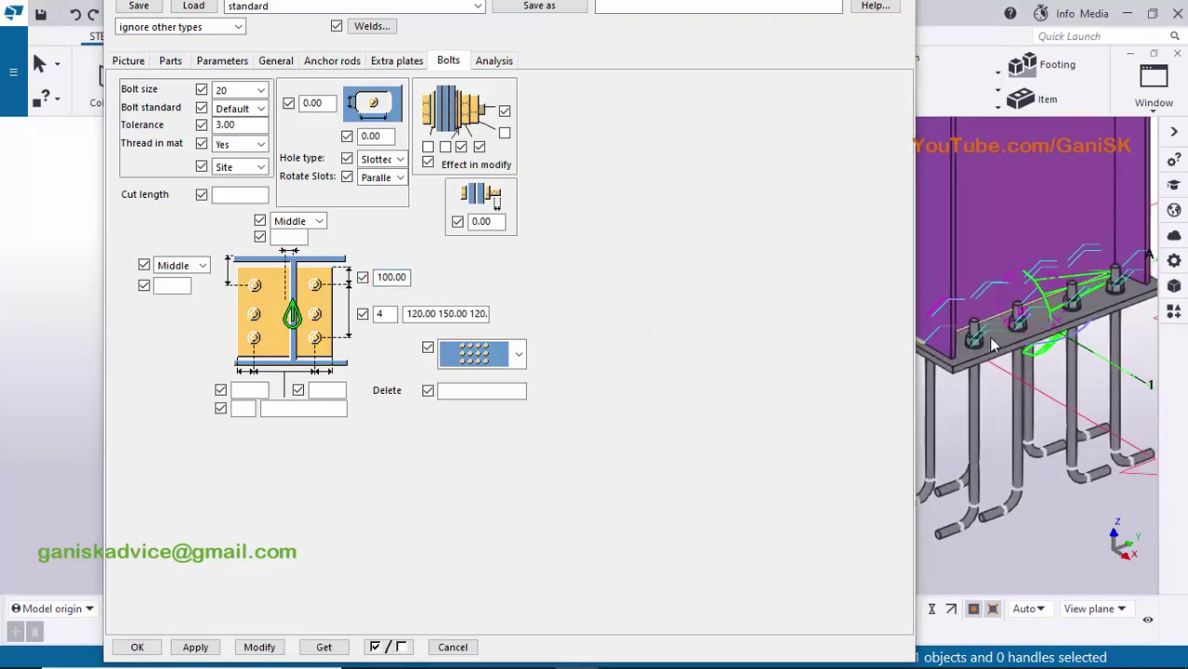
{"action": "left_click", "coordinate": [384, 313]}
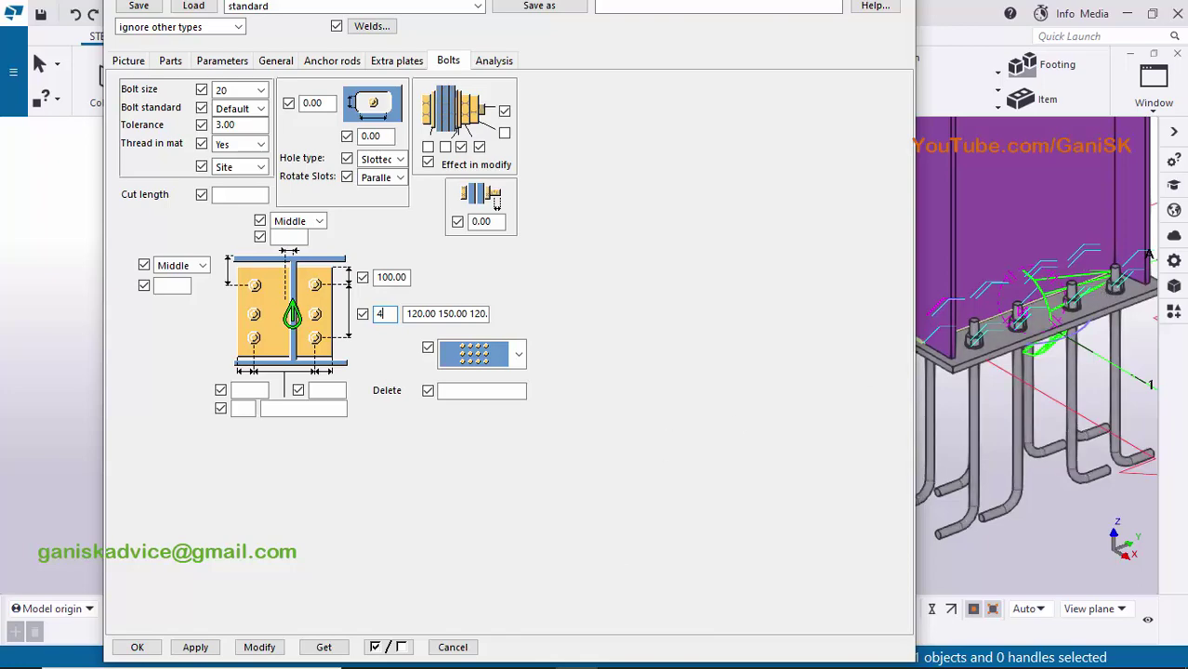
{"action": "left_click", "coordinate": [617, 661]}
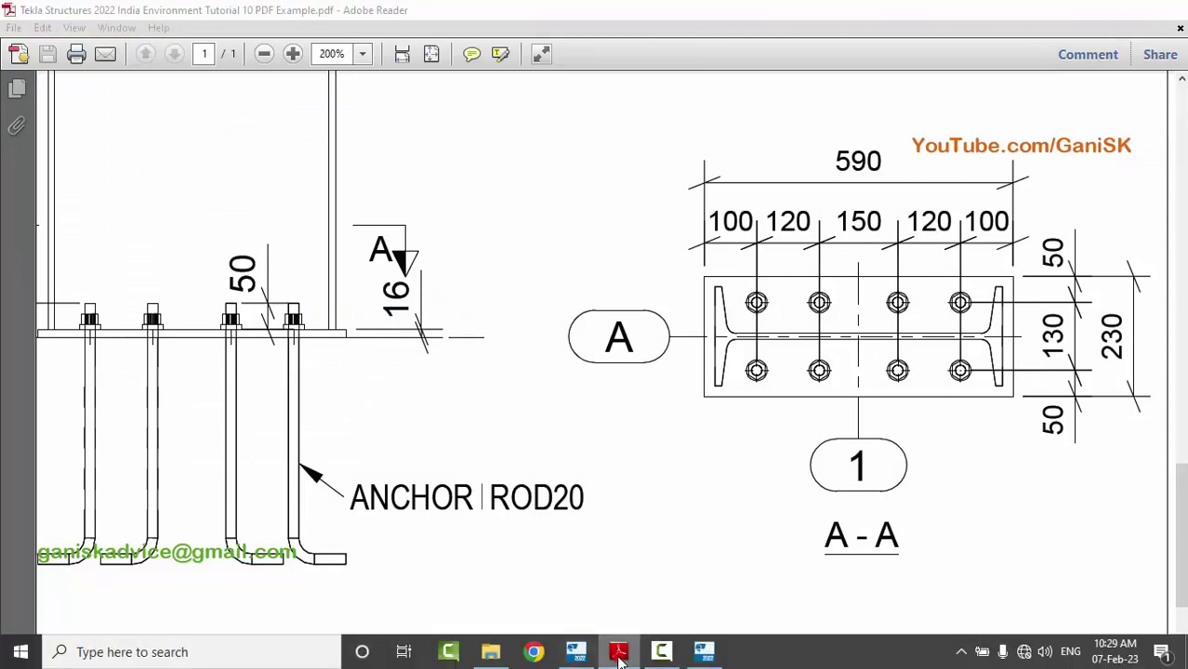
{"action": "left_click", "coordinate": [574, 661]}
Enter left and right edge distances of 50 and 50, as the PDF shows.
{"action": "left_click", "coordinate": [245, 390]}
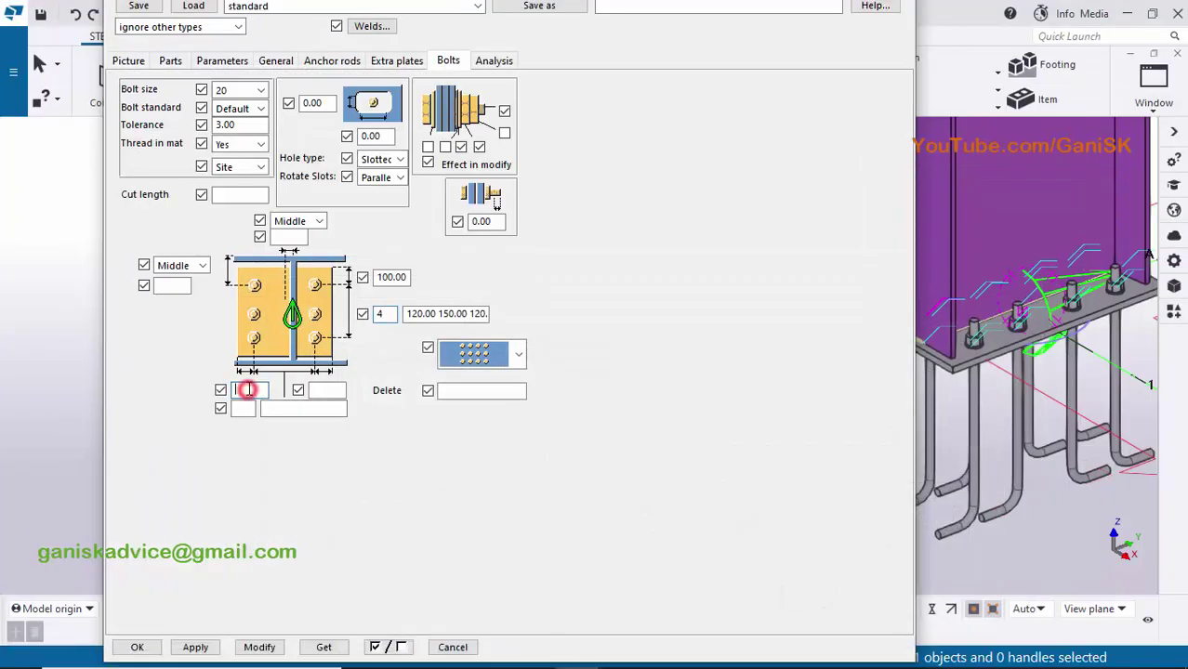
{"action": "left_click", "coordinate": [327, 389]}
{"action": "left_click", "coordinate": [244, 390]}
{"action": "left_click", "coordinate": [327, 391]}
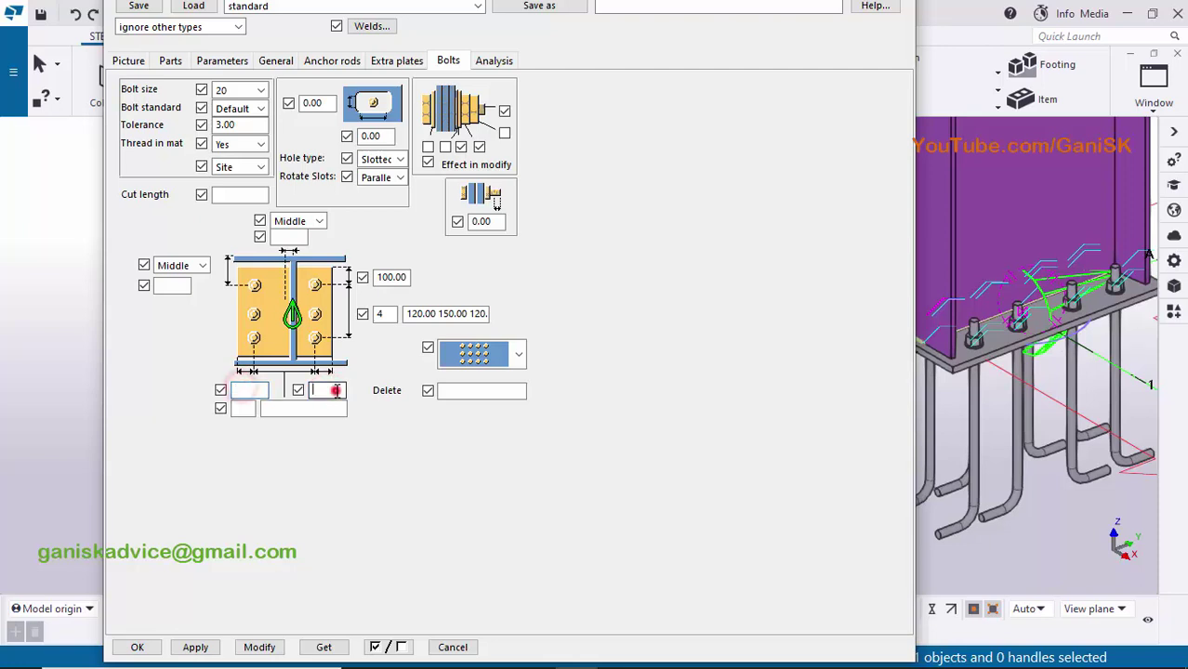
{"action": "left_click", "coordinate": [246, 410]}
{"action": "left_click", "coordinate": [296, 410]}
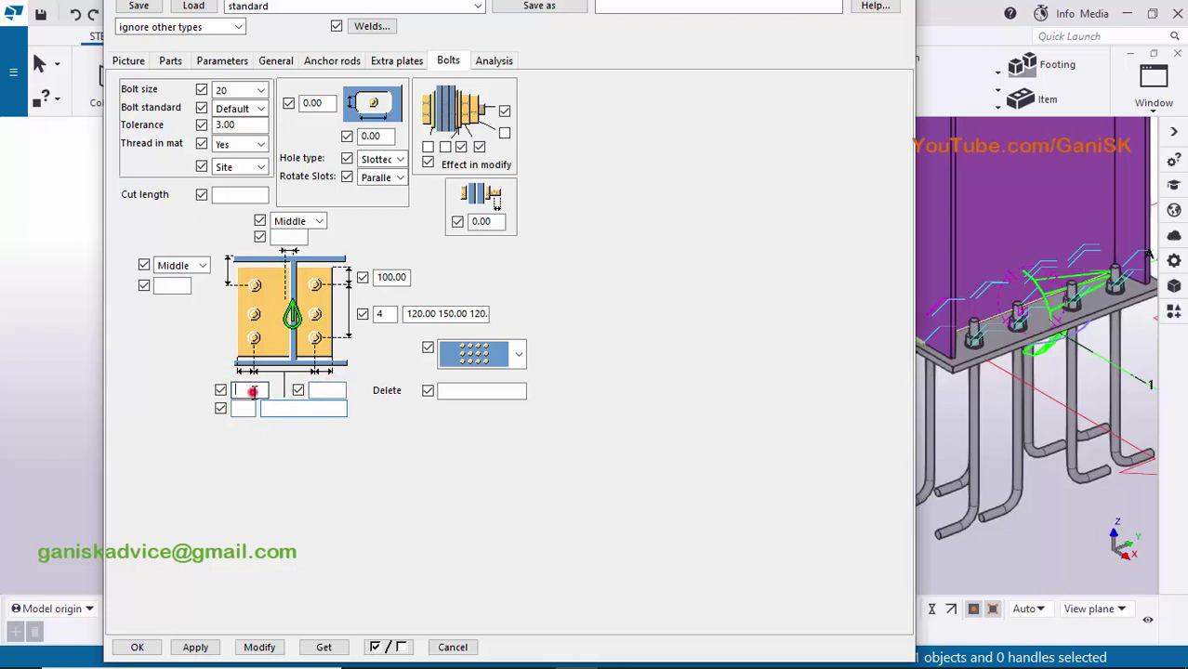
{"action": "left_click", "coordinate": [618, 652]}
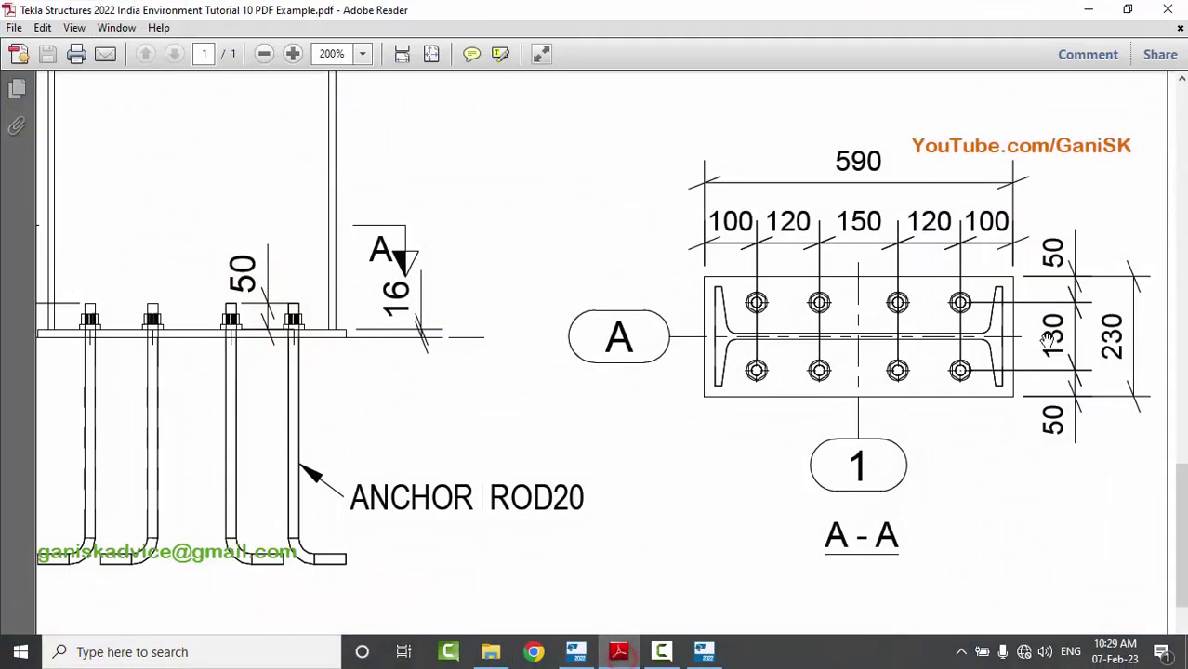
{"action": "left_click", "coordinate": [576, 653]}
{"action": "left_click", "coordinate": [244, 390]}
{"action": "type", "text": "5050"}
Set 2 rod rows spaced 130 apart and apply the layout with Modify.
{"action": "left_click", "coordinate": [244, 408]}
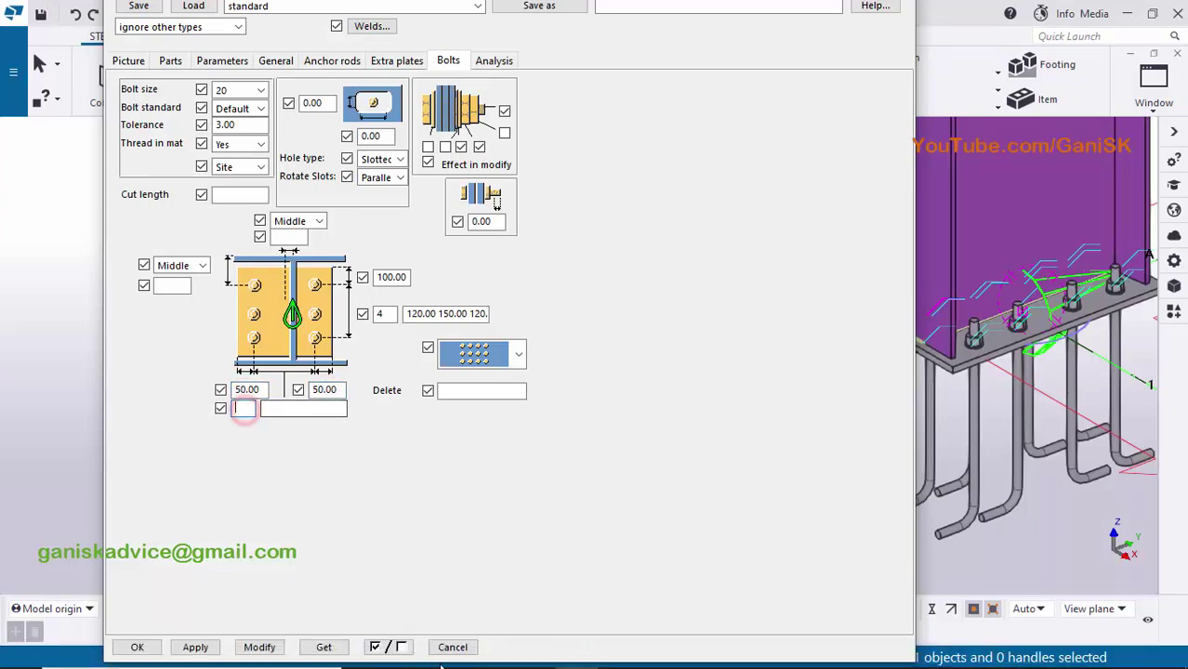
{"action": "left_click", "coordinate": [618, 652]}
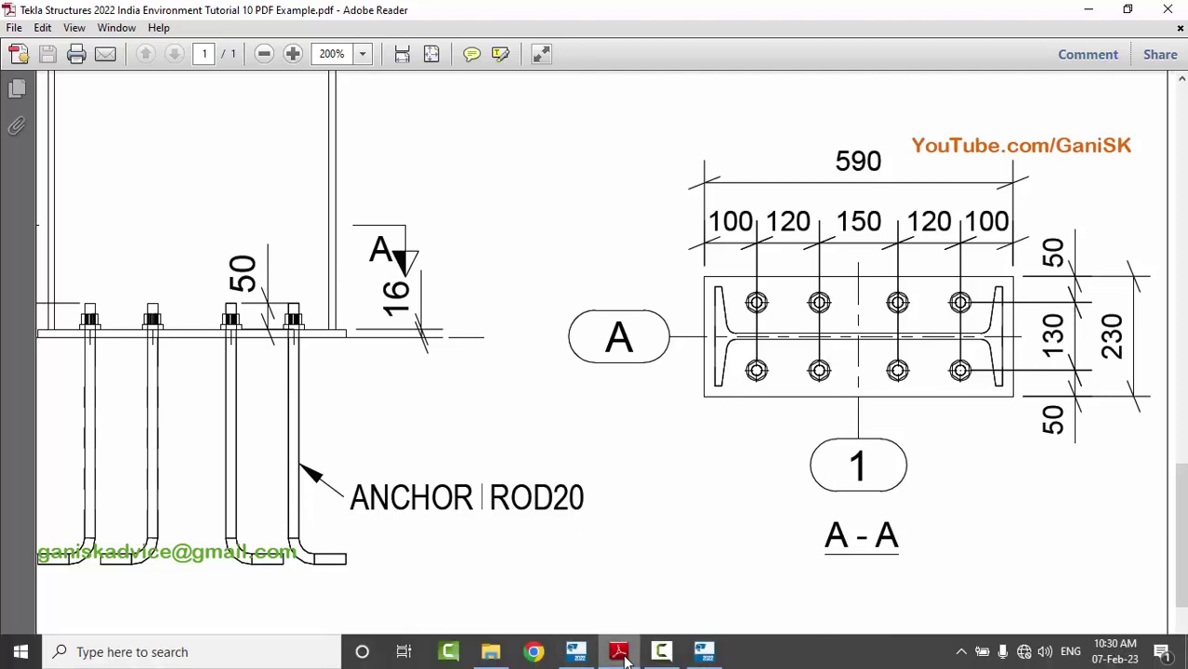
{"action": "left_click", "coordinate": [576, 652]}
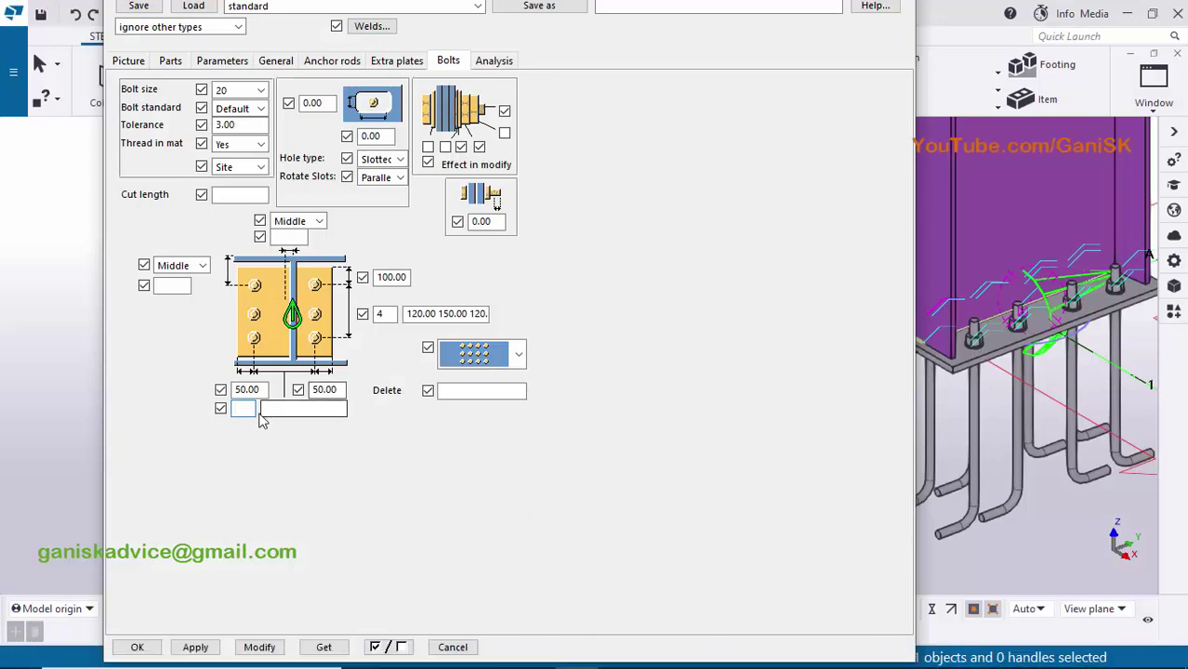
{"action": "left_click", "coordinate": [299, 408]}
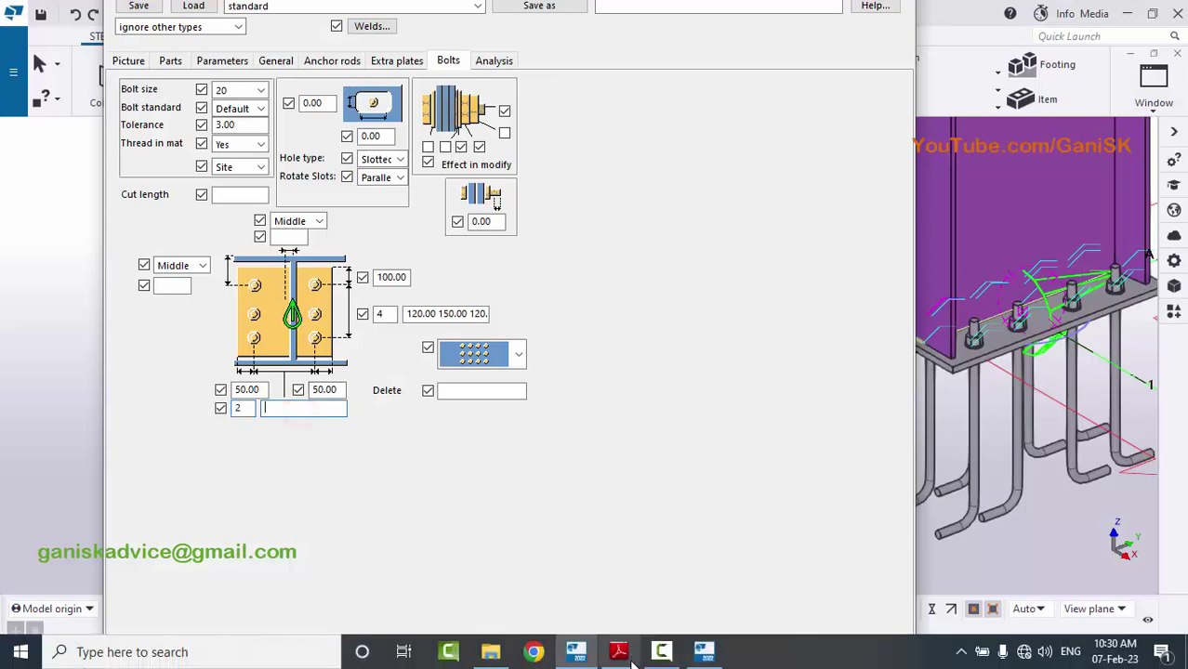
{"action": "left_click", "coordinate": [619, 651]}
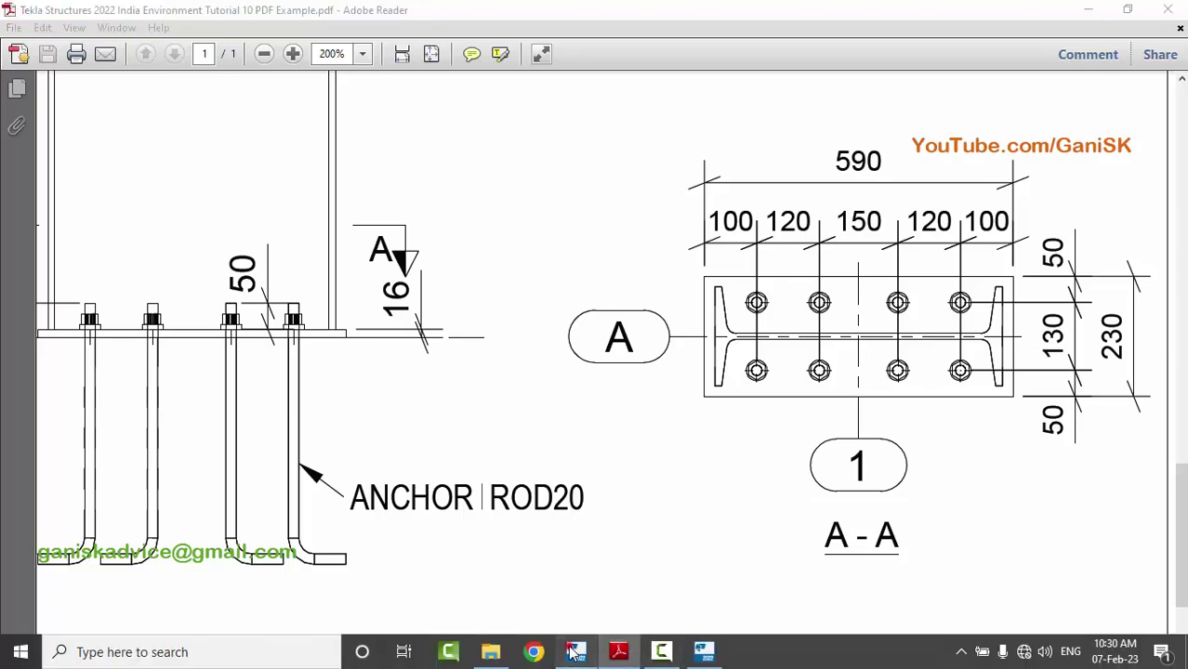
{"action": "left_click", "coordinate": [576, 651]}
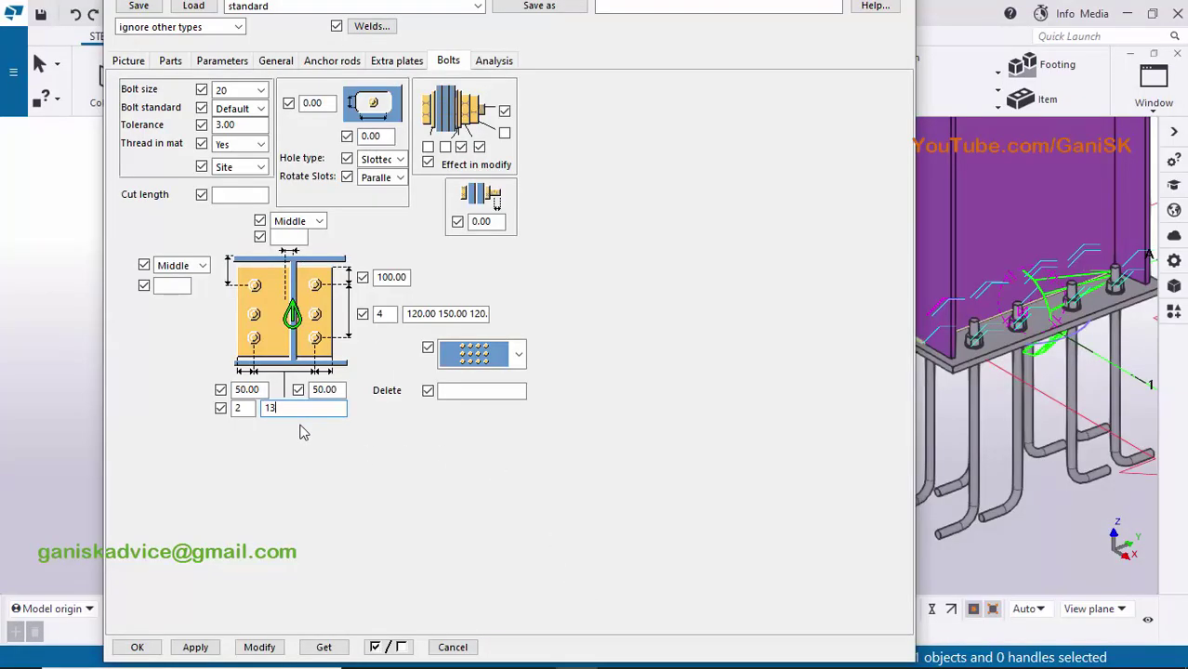
{"action": "type", "text": "130"}
{"action": "left_click", "coordinate": [259, 646]}
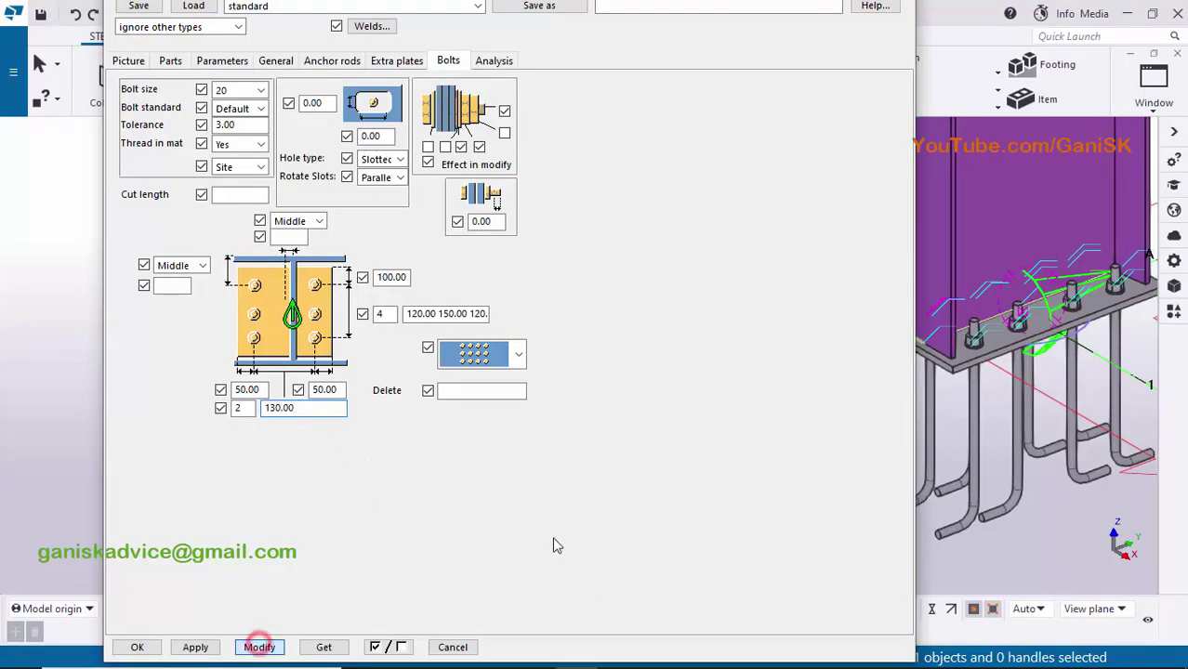
Regenerate the base plate, apply the settings and close the dialog with OK.
{"action": "middle_click_drag", "start_coordinate": [987, 420], "coordinate": [1005, 378], "text": "ctrl"}
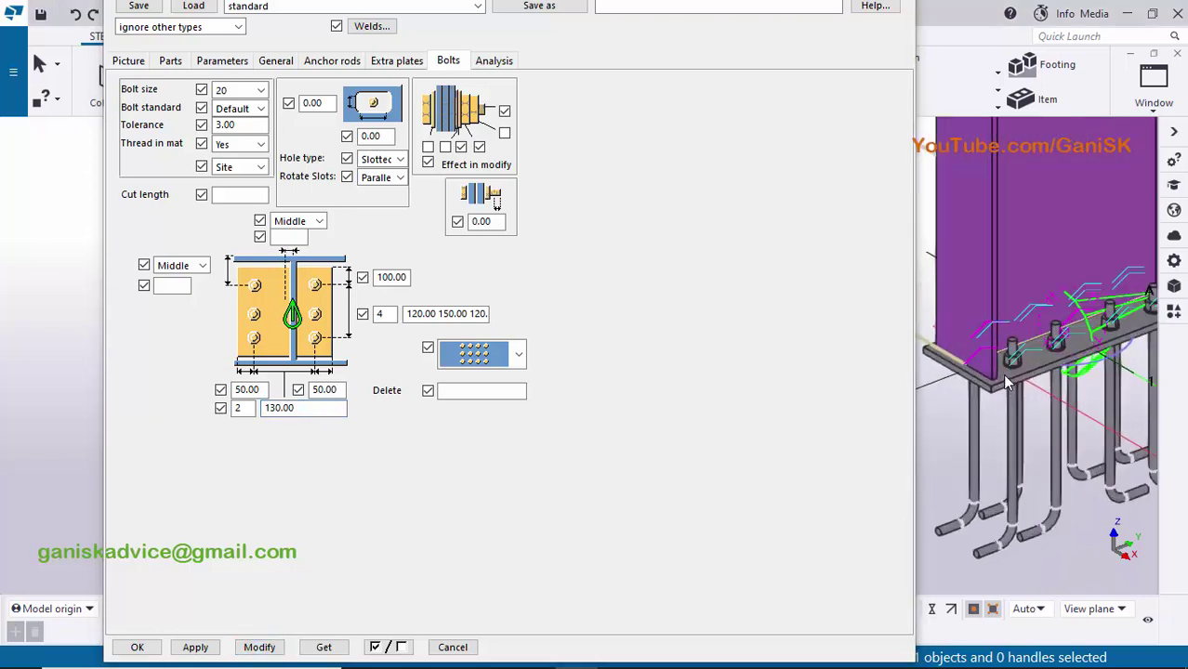
{"action": "left_click", "coordinate": [260, 646]}
{"action": "left_click", "coordinate": [192, 647]}
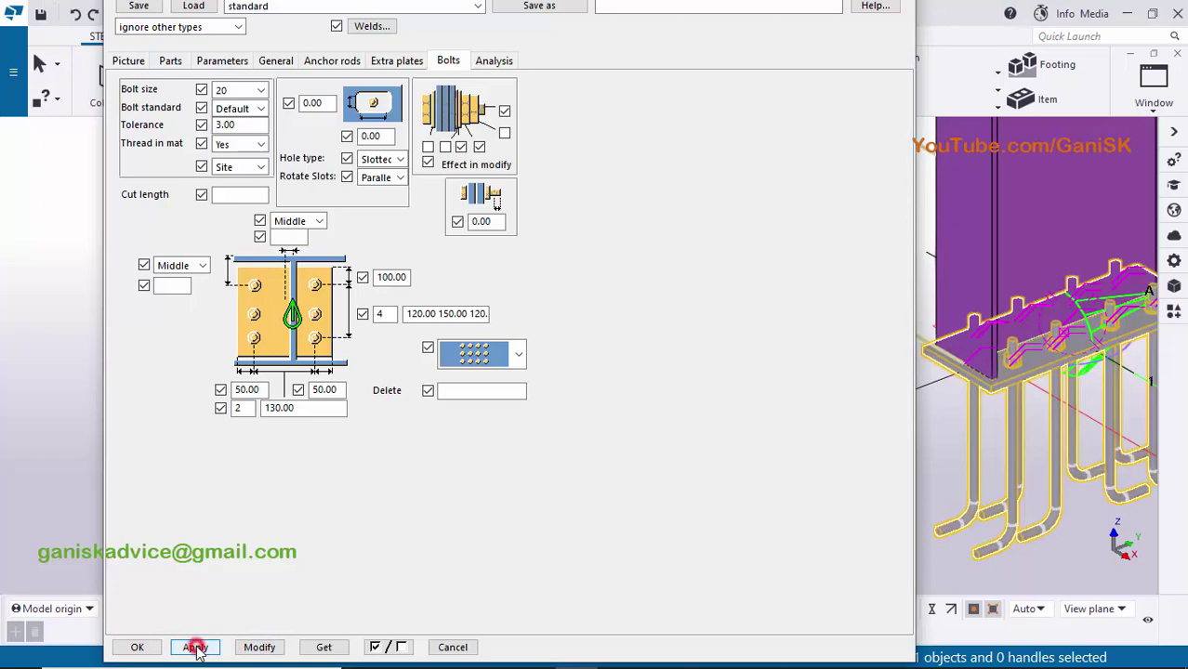
{"action": "left_click", "coordinate": [138, 647]}
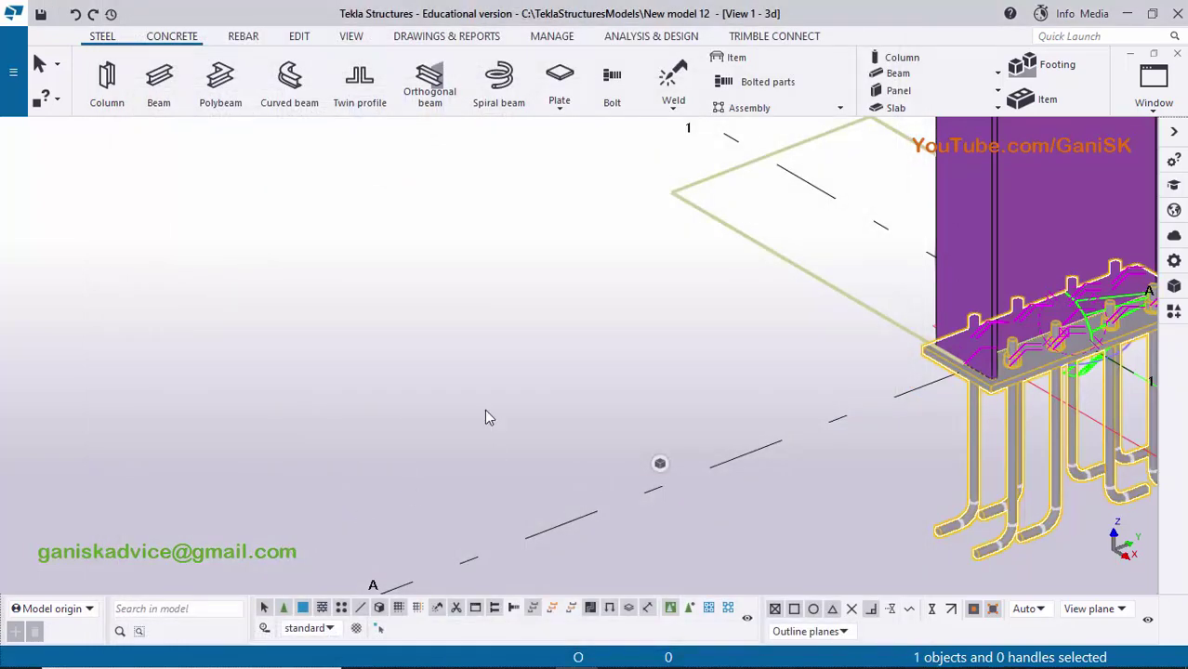
{"action": "right_click", "coordinate": [398, 249]}
{"action": "left_click", "coordinate": [453, 350]}
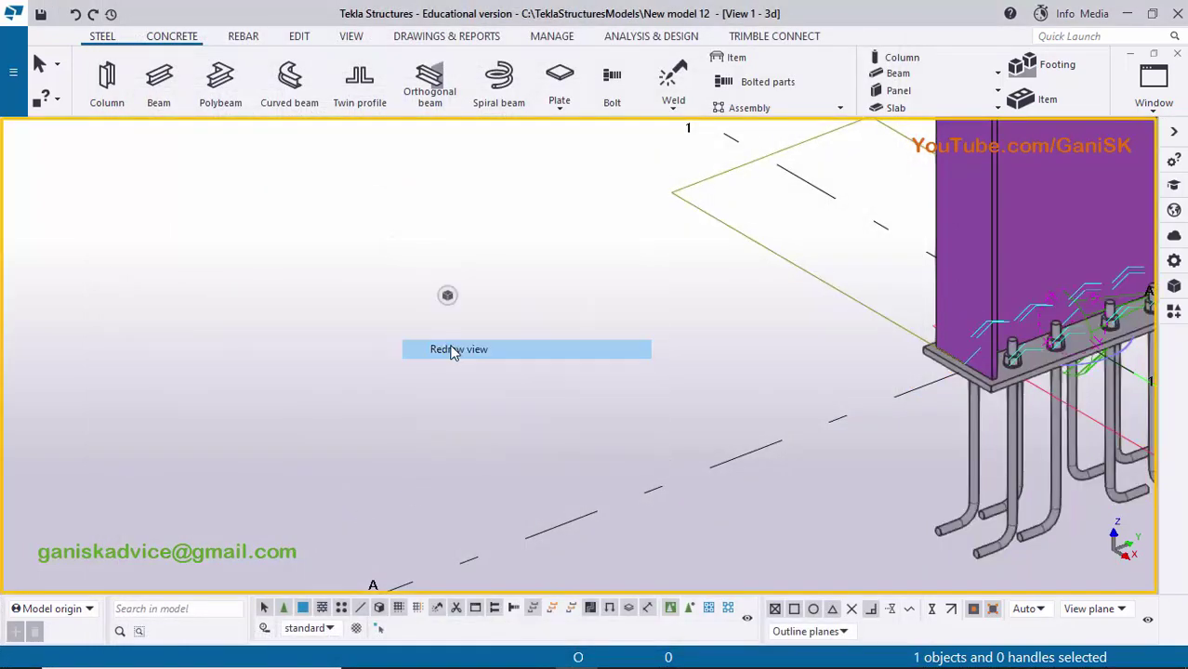
{"action": "middle_click_drag", "start_coordinate": [479, 392], "coordinate": [688, 415], "text": "ctrl"}
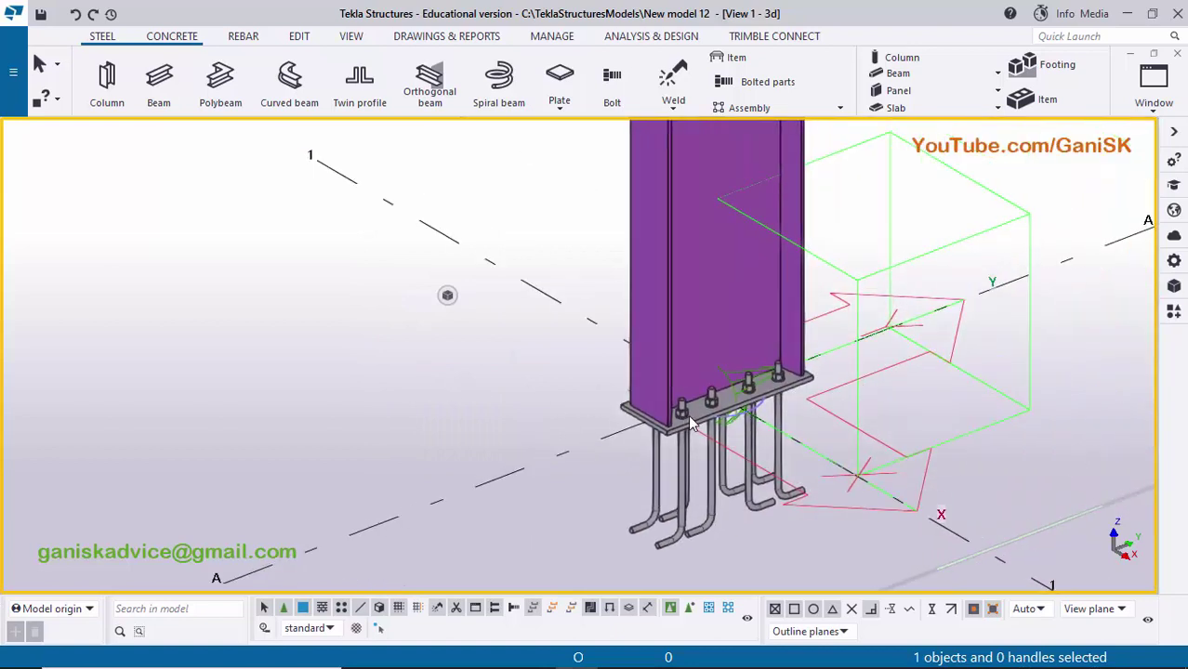
{"action": "left_click", "coordinate": [1151, 88]}
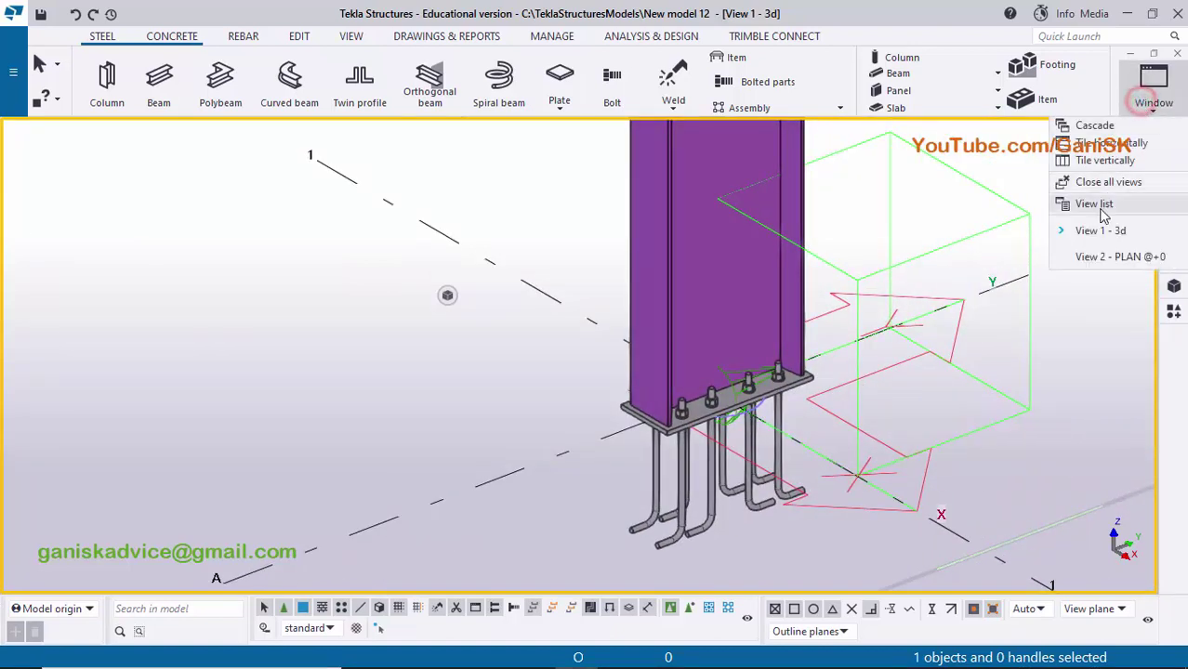
{"action": "left_click", "coordinate": [1120, 257]}
{"action": "scroll", "coordinate": [506, 376], "scroll_direction": "up", "scroll_amount": 4}
{"action": "scroll", "coordinate": [513, 370], "scroll_direction": "up", "scroll_amount": 2}
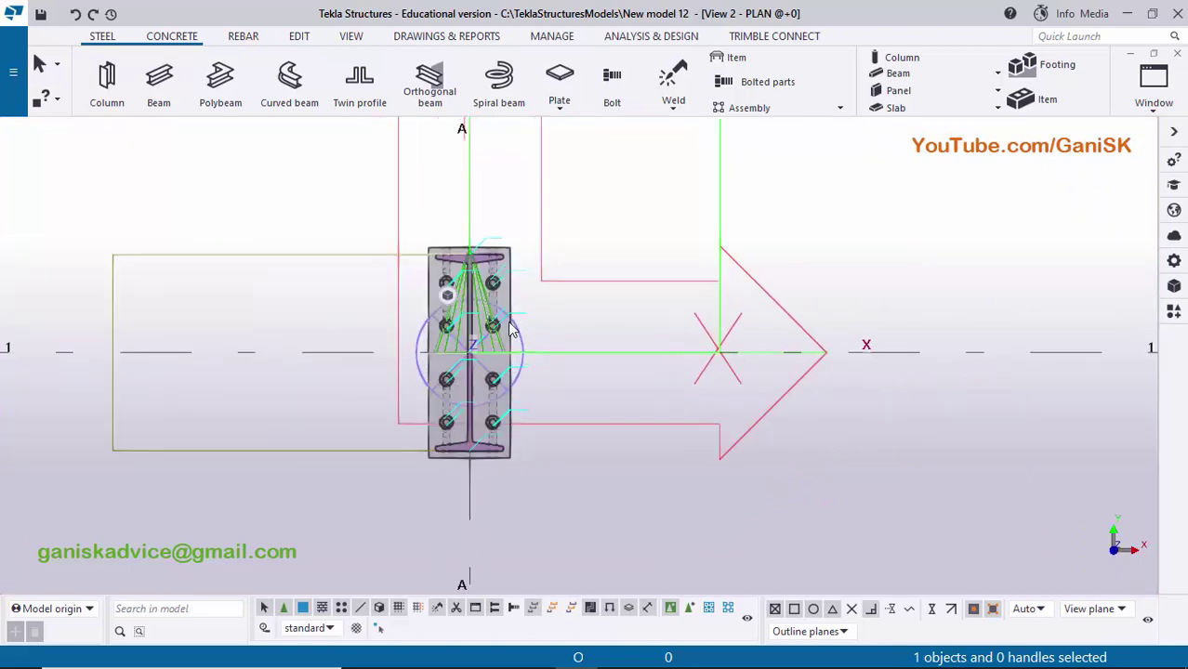
{"action": "right_click", "coordinate": [863, 215]}
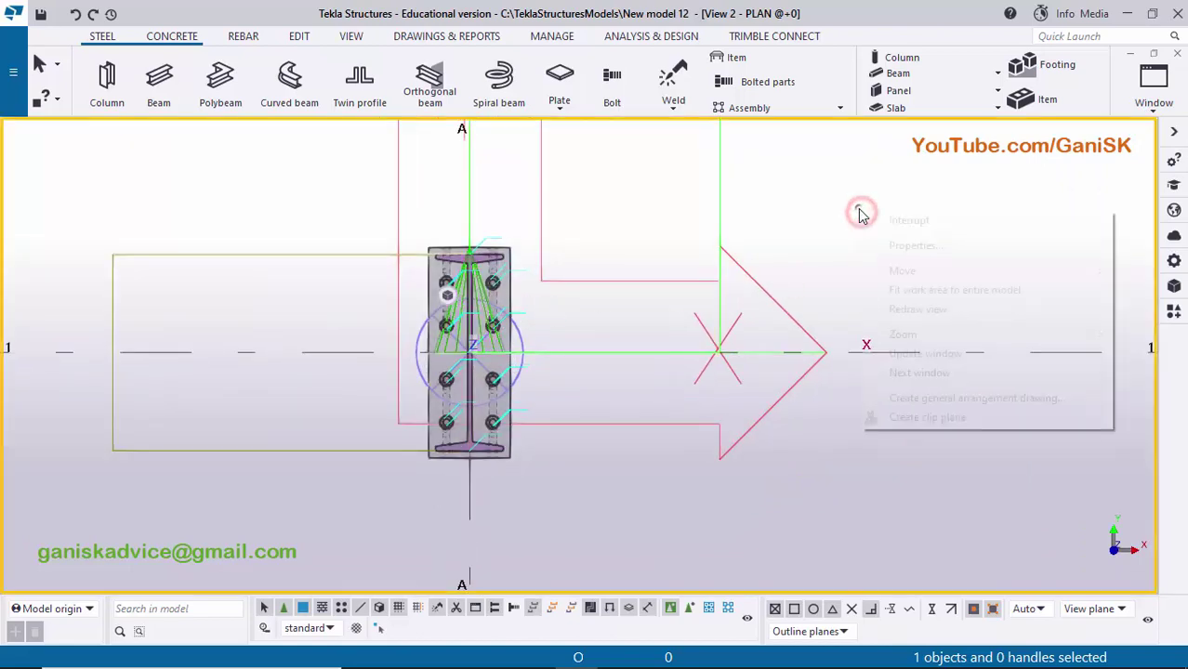
{"action": "left_click", "coordinate": [905, 307]}
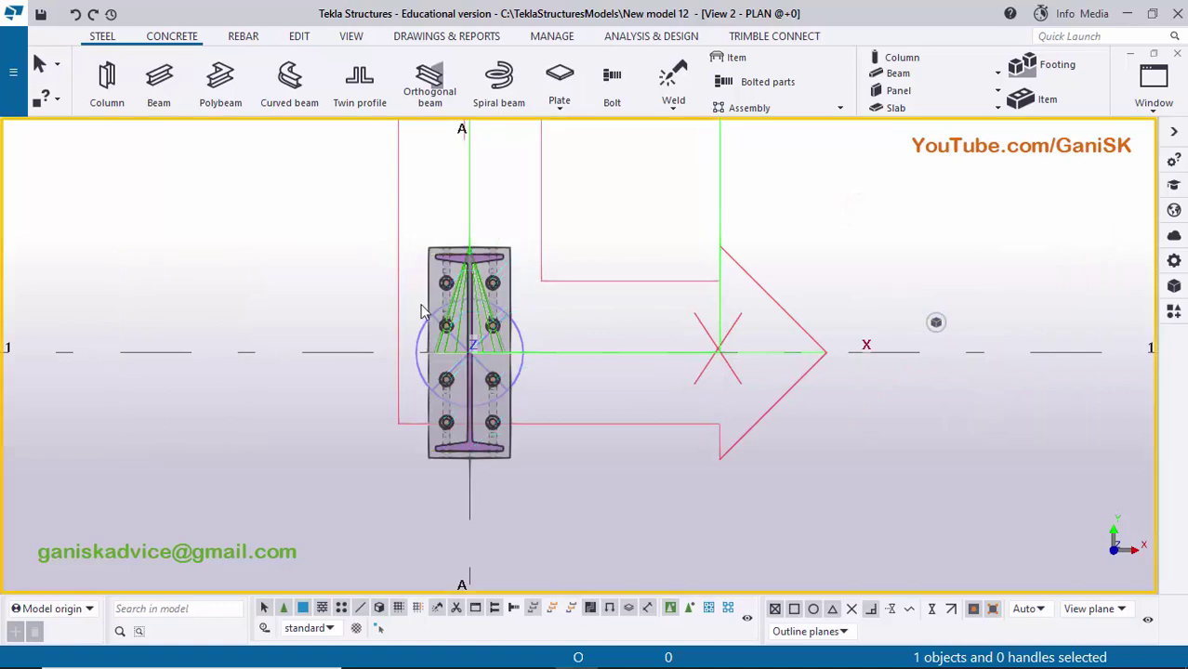
{"action": "scroll", "coordinate": [473, 363], "scroll_direction": "up", "scroll_amount": 3}
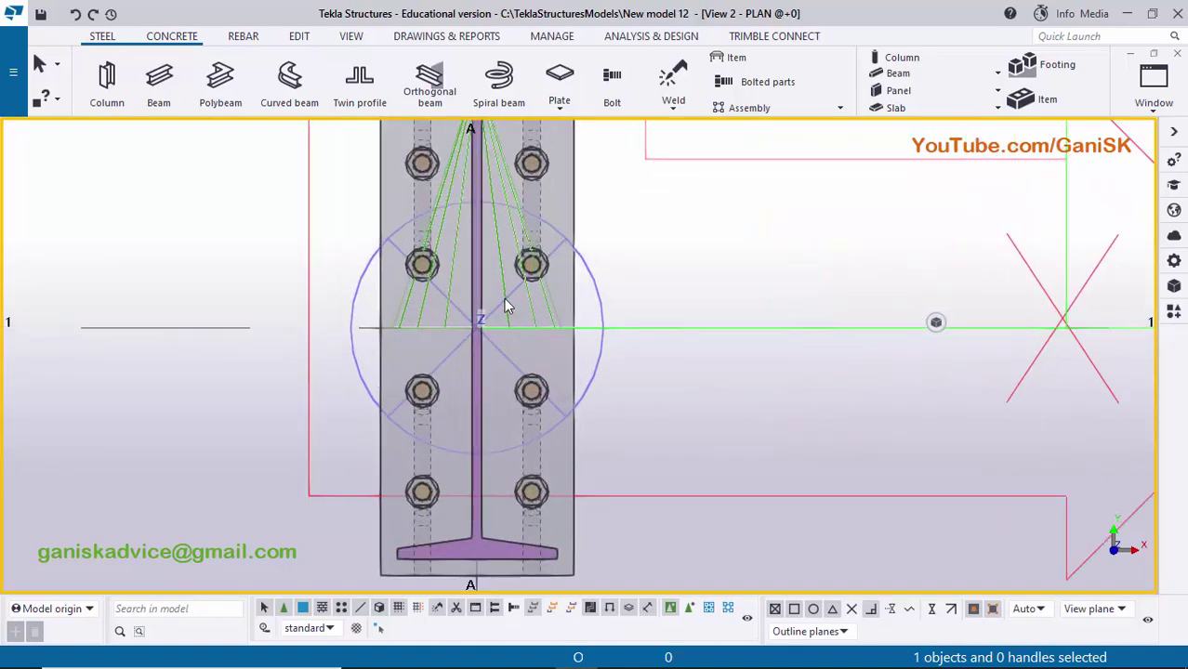
{"action": "middle_click_drag", "start_coordinate": [503, 297], "coordinate": [501, 406]}
{"action": "scroll", "coordinate": [444, 314], "scroll_direction": "down", "scroll_amount": 2}
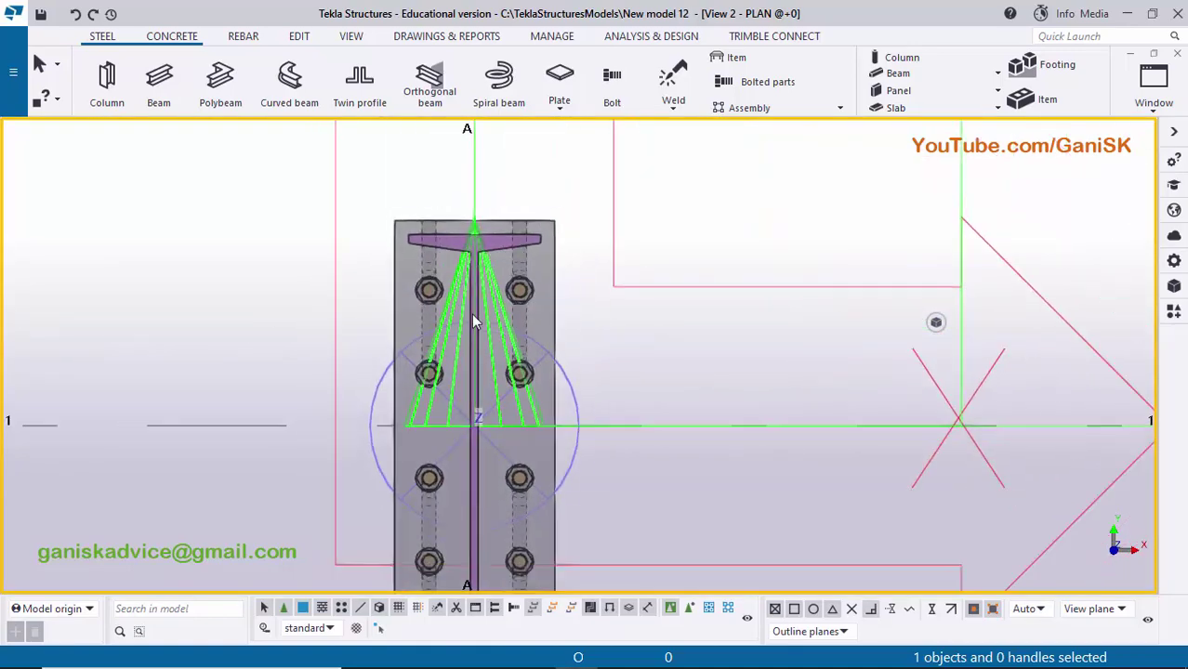
{"action": "left_click", "coordinate": [617, 653]}
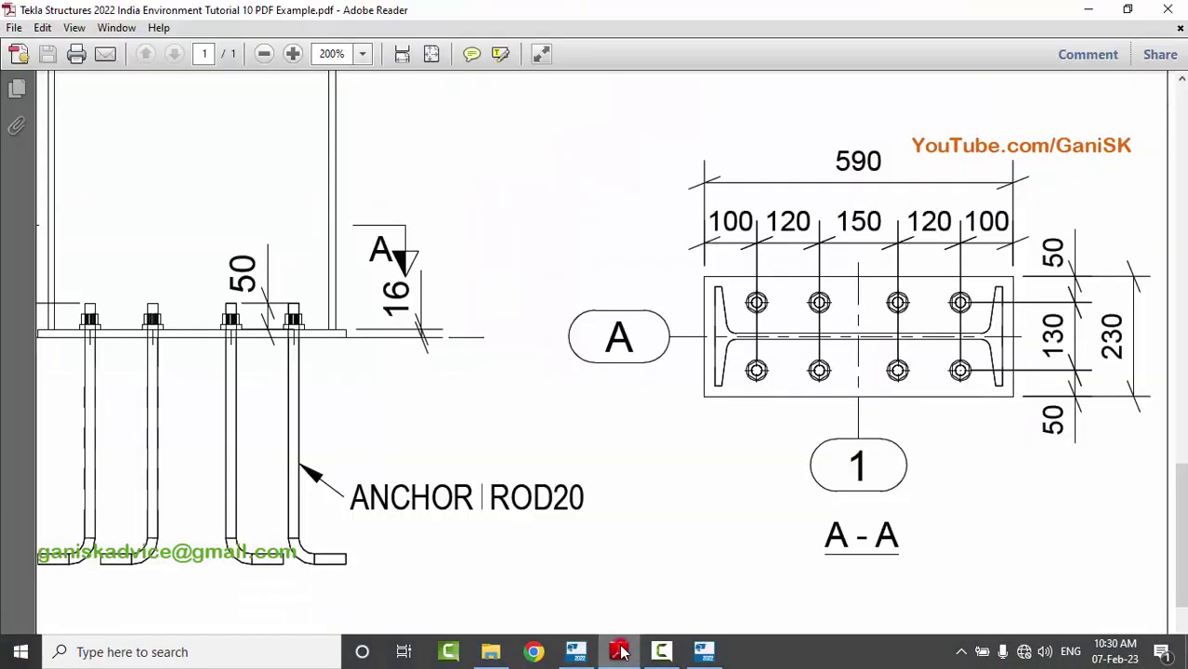
{"action": "left_click", "coordinate": [576, 654]}
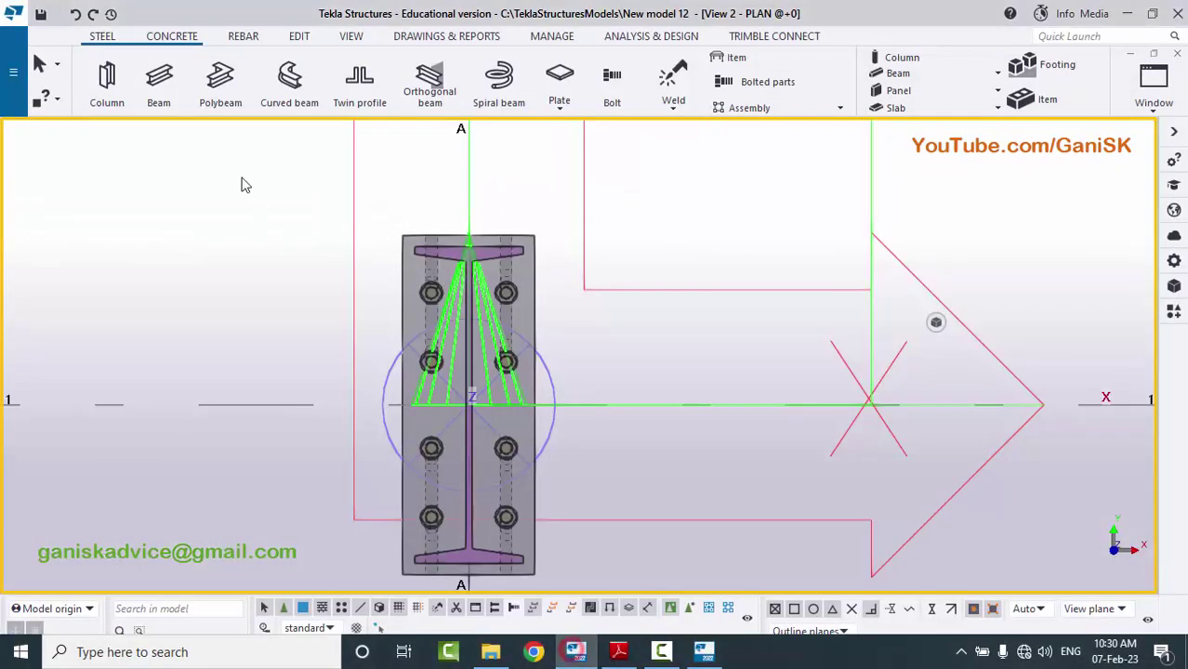
{"action": "left_click", "coordinate": [298, 36]}
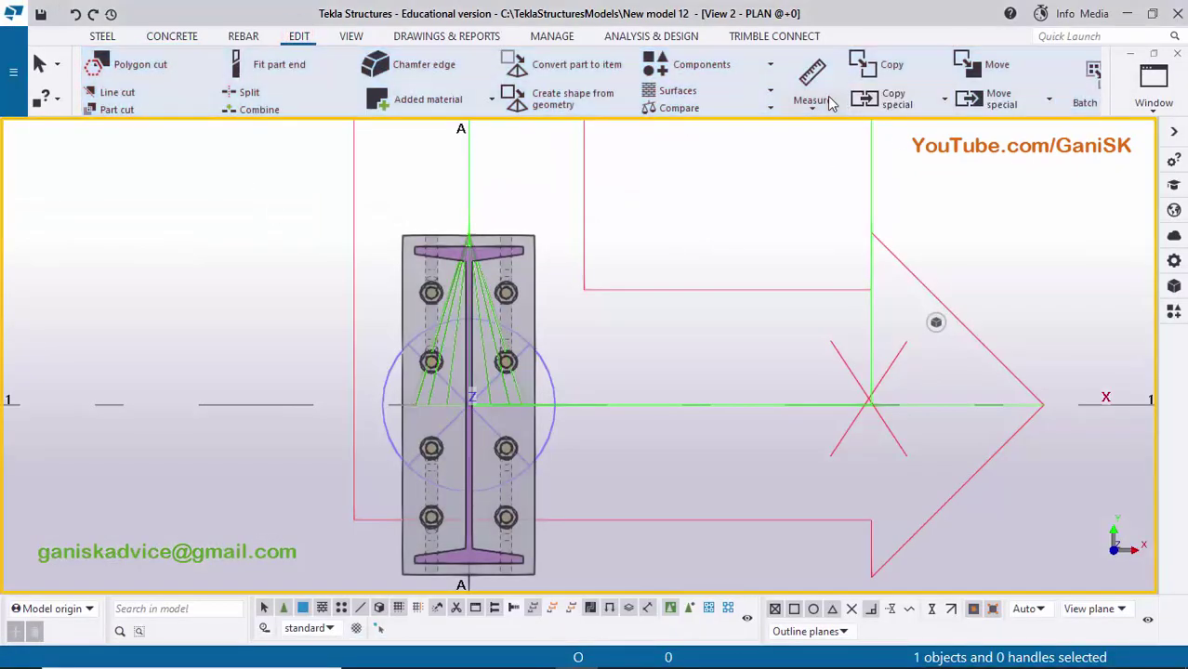
Measure horizontal distances of 50, 130 and 50 across the top of the base plate.
{"action": "left_click", "coordinate": [814, 106]}
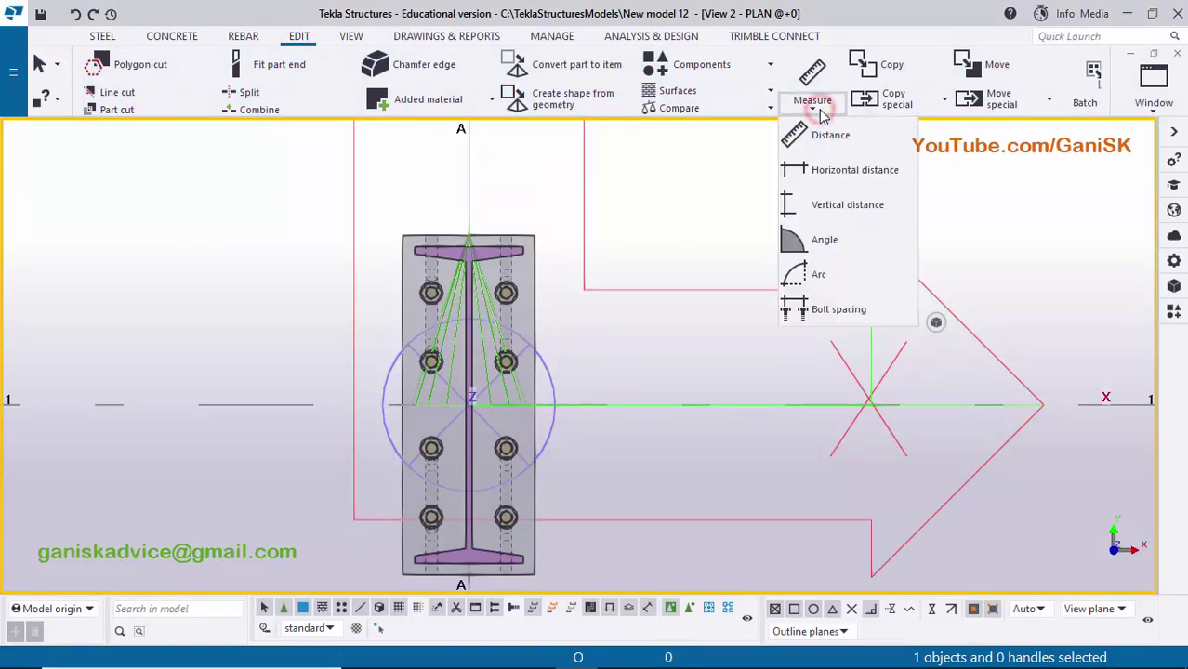
{"action": "left_click", "coordinate": [827, 170]}
{"action": "scroll", "coordinate": [427, 246], "scroll_direction": "up", "scroll_amount": 2}
{"action": "scroll", "coordinate": [397, 241], "scroll_direction": "up", "scroll_amount": 2}
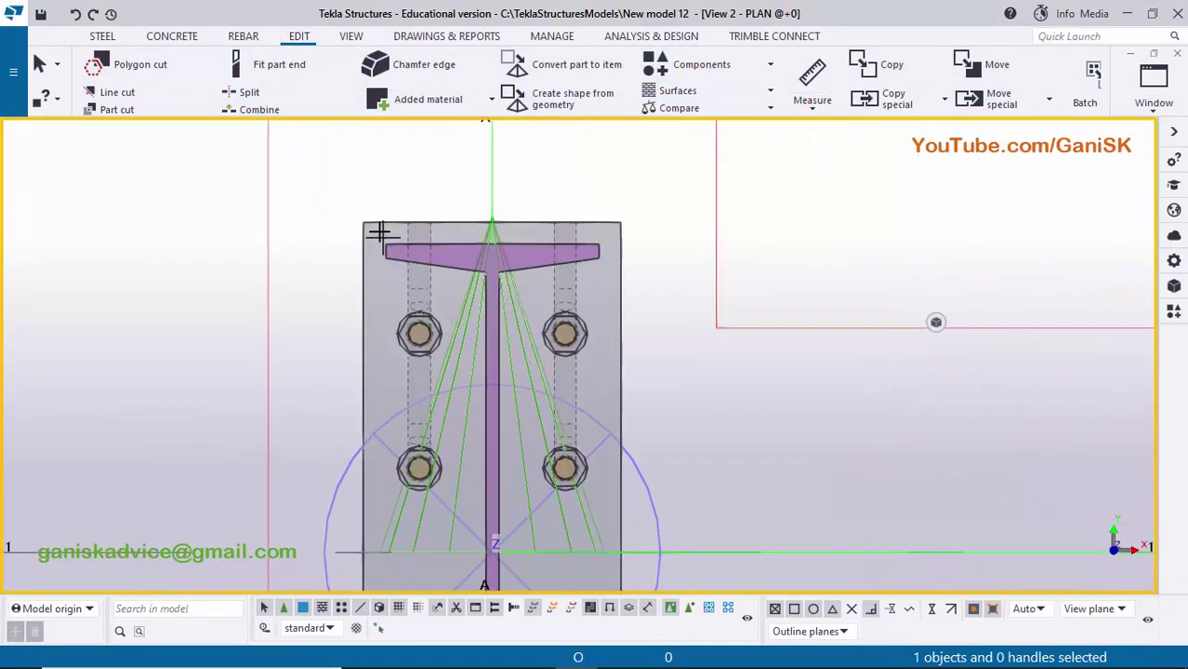
{"action": "left_click", "coordinate": [362, 220]}
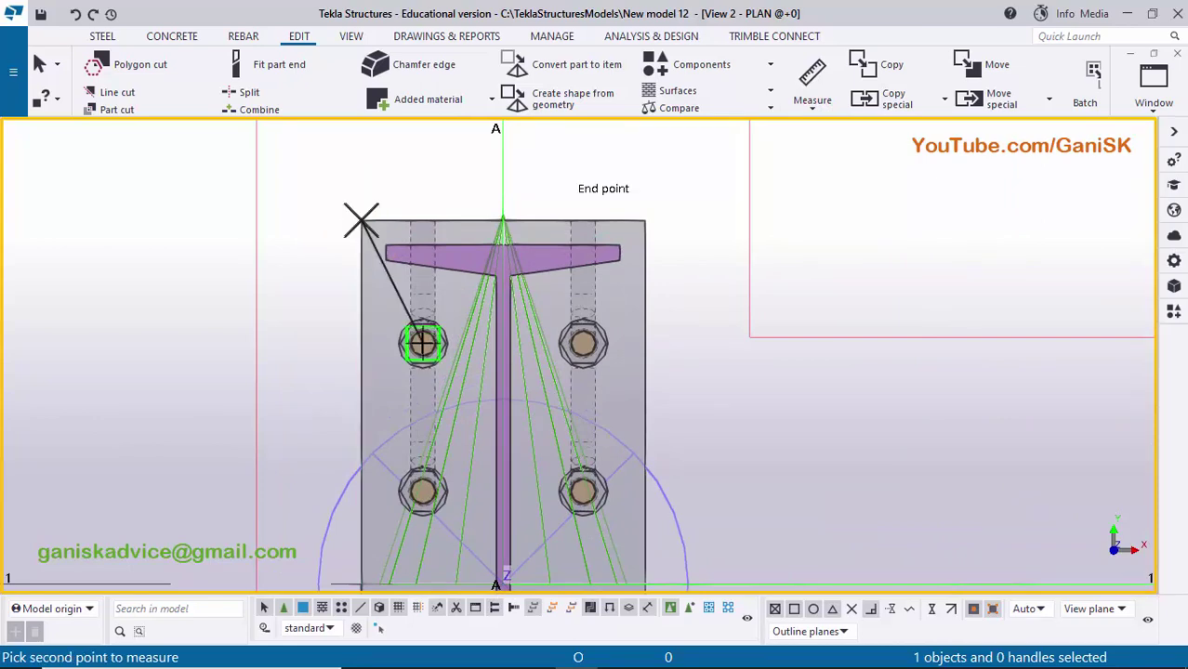
{"action": "left_click", "coordinate": [423, 345]}
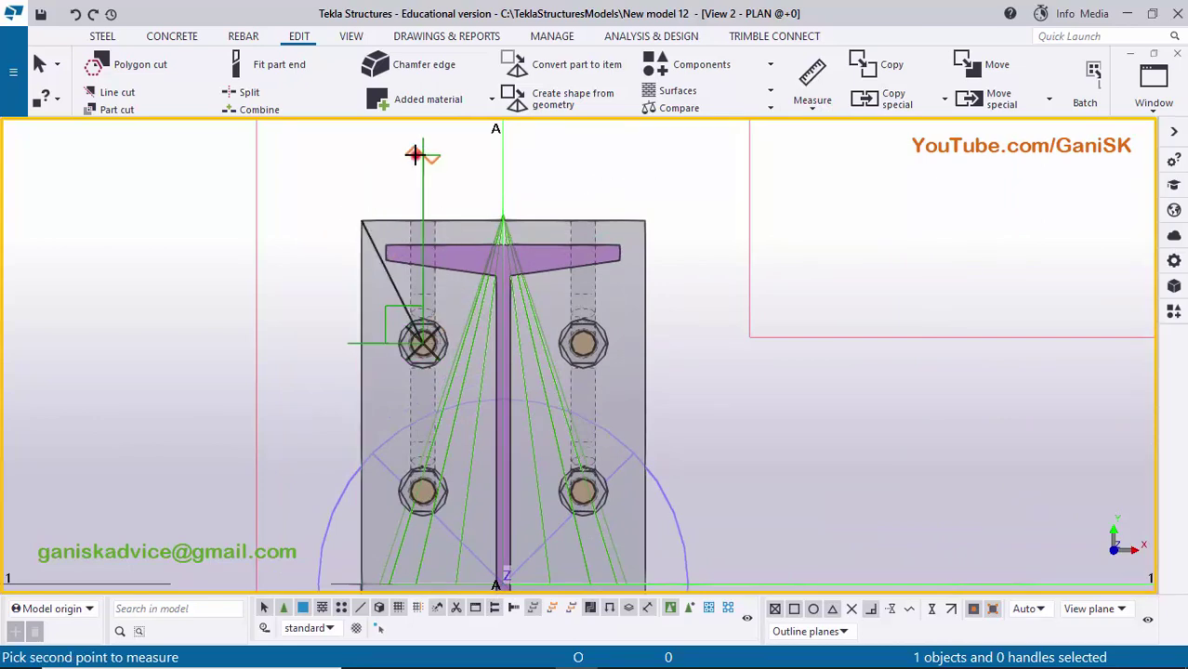
{"action": "left_click", "coordinate": [459, 187]}
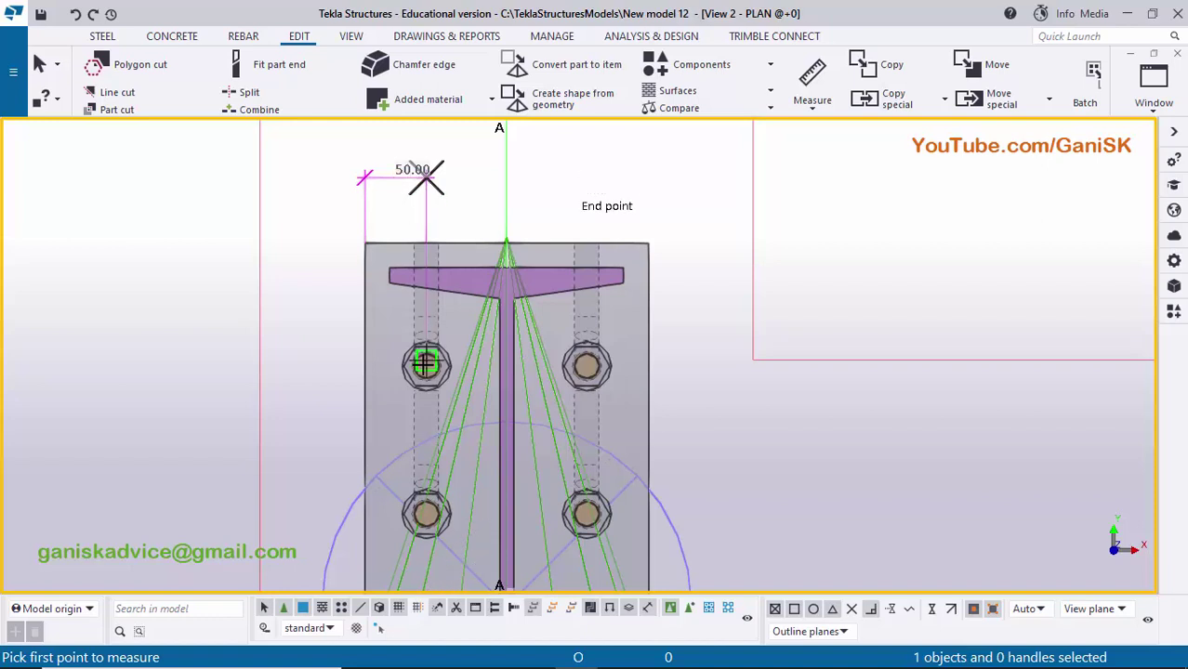
{"action": "left_click", "coordinate": [426, 366]}
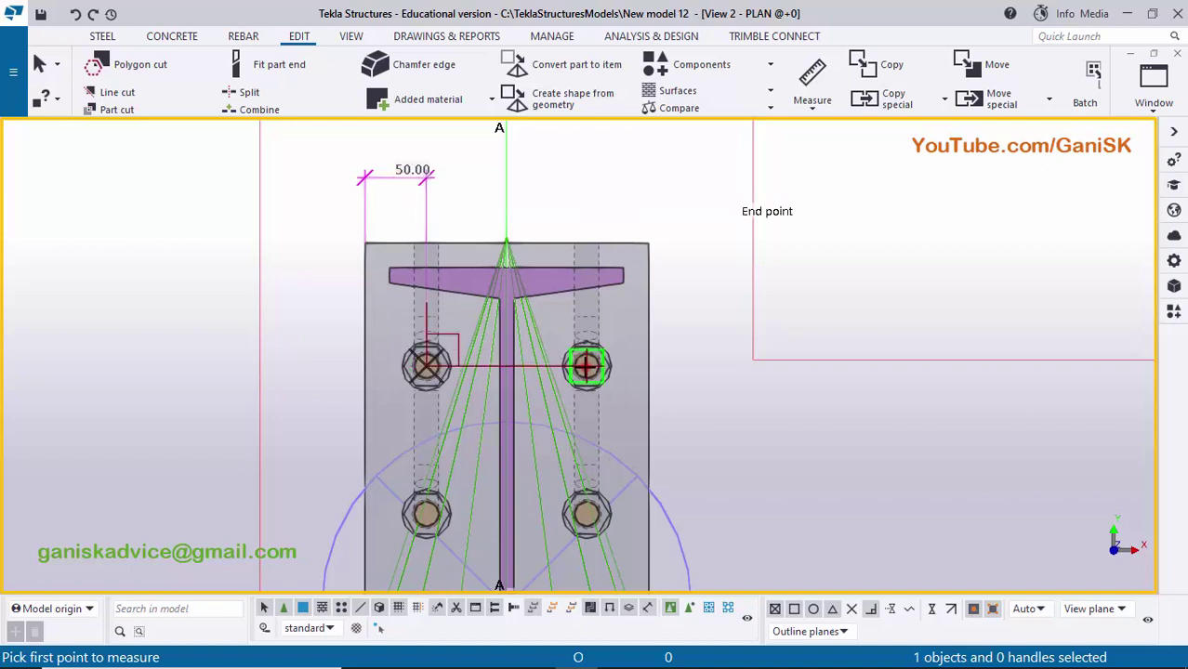
{"action": "left_click", "coordinate": [499, 230]}
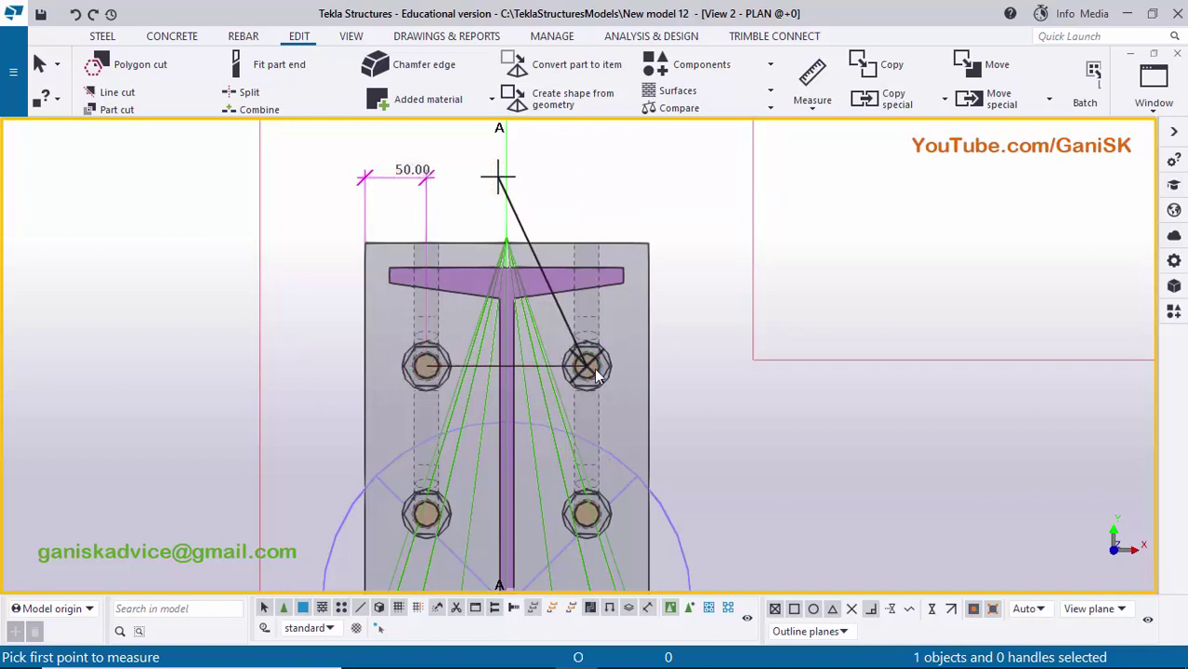
{"action": "left_click", "coordinate": [499, 177]}
{"action": "left_click", "coordinate": [621, 297]}
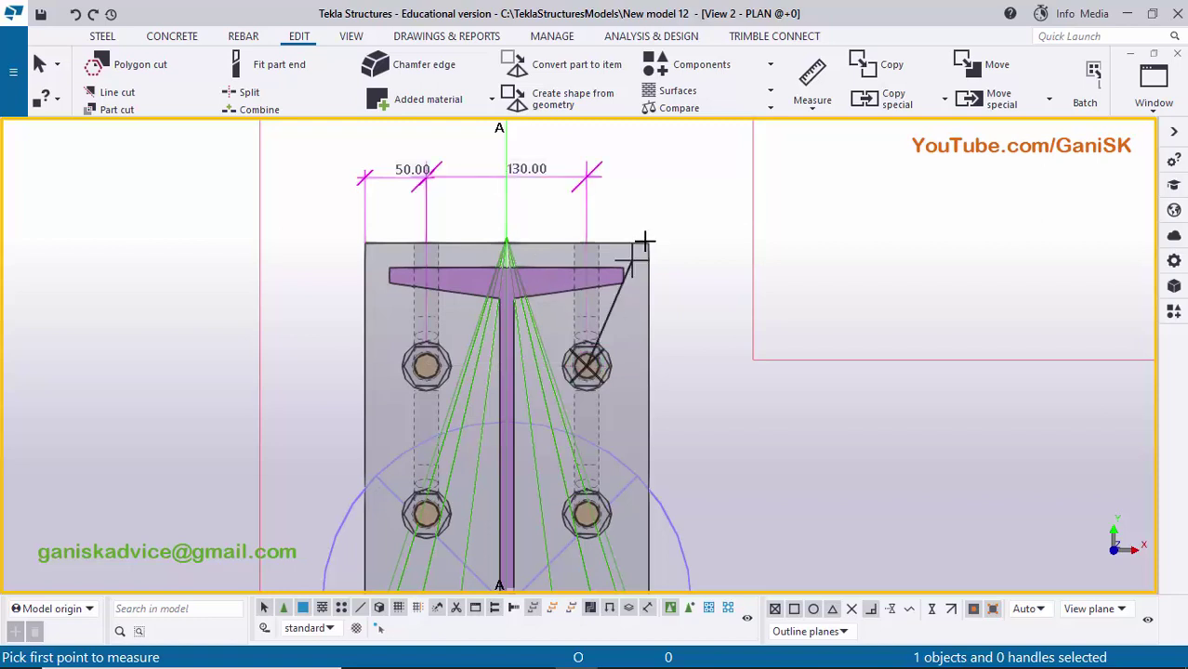
{"action": "left_click", "coordinate": [650, 192]}
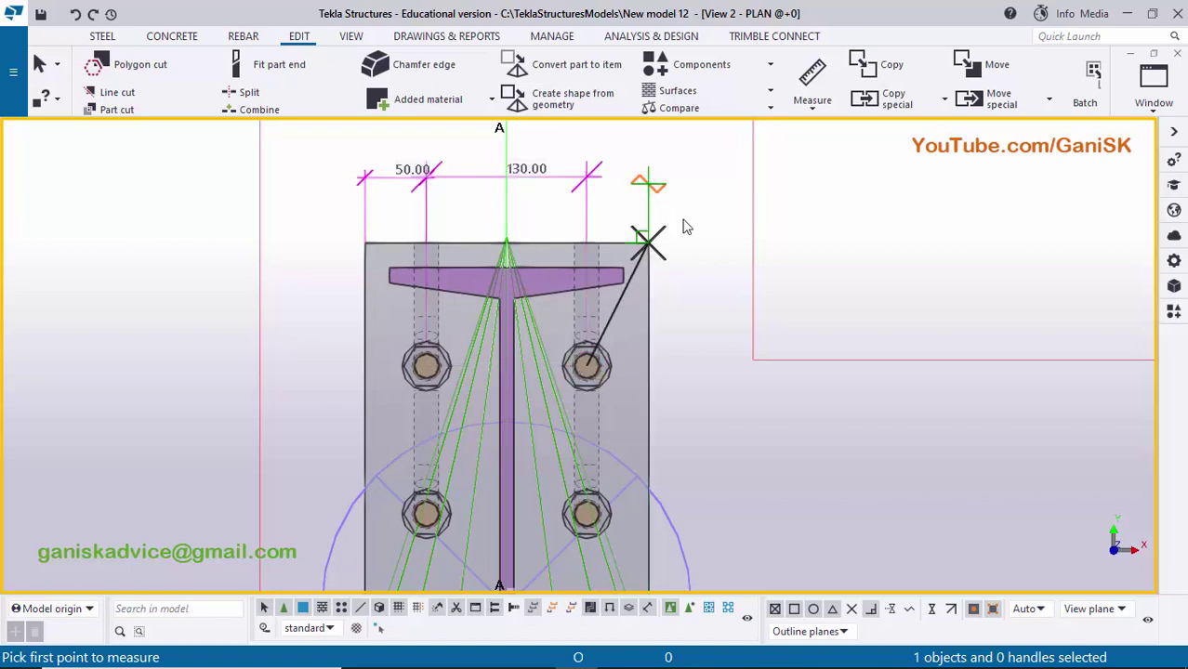
{"action": "left_click", "coordinate": [719, 199]}
End the measuring command and bring the PDF drawing forward to compare.
{"action": "right_click", "coordinate": [750, 183]}
{"action": "left_click", "coordinate": [760, 187]}
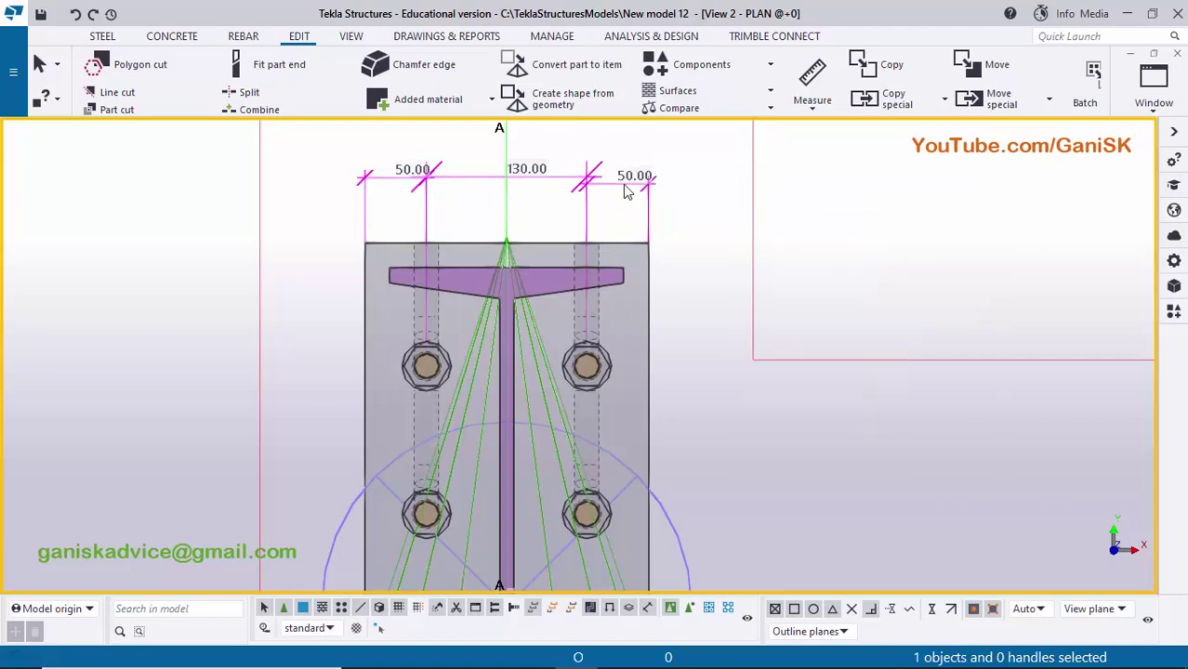
{"action": "left_click", "coordinate": [618, 652]}
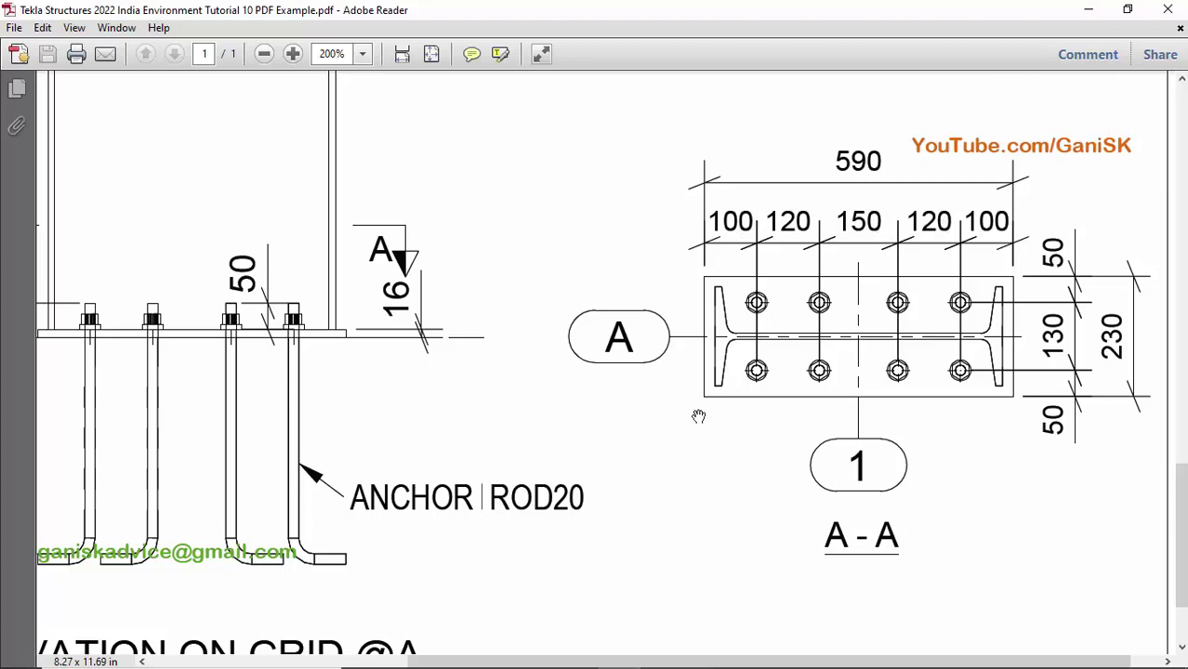
Measure the 100 vertical distance from the plate's bottom edge to the first bolt.
{"action": "left_click", "coordinate": [575, 651]}
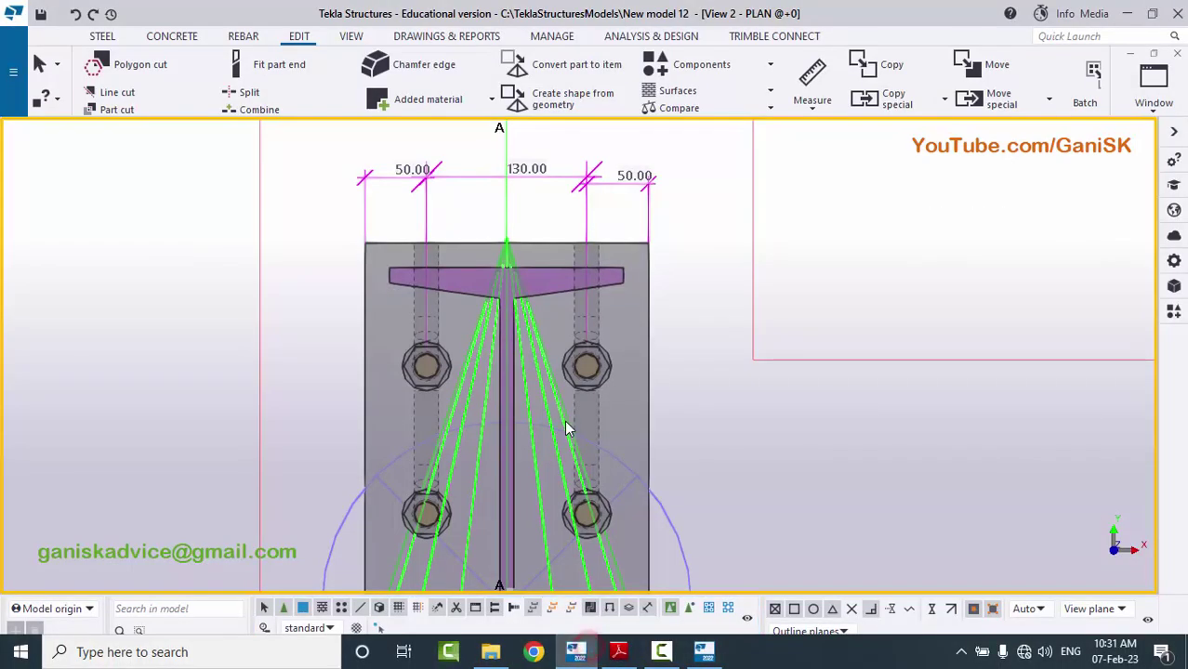
{"action": "scroll", "coordinate": [567, 427], "scroll_direction": "down", "scroll_amount": 3}
{"action": "left_click", "coordinate": [824, 101]}
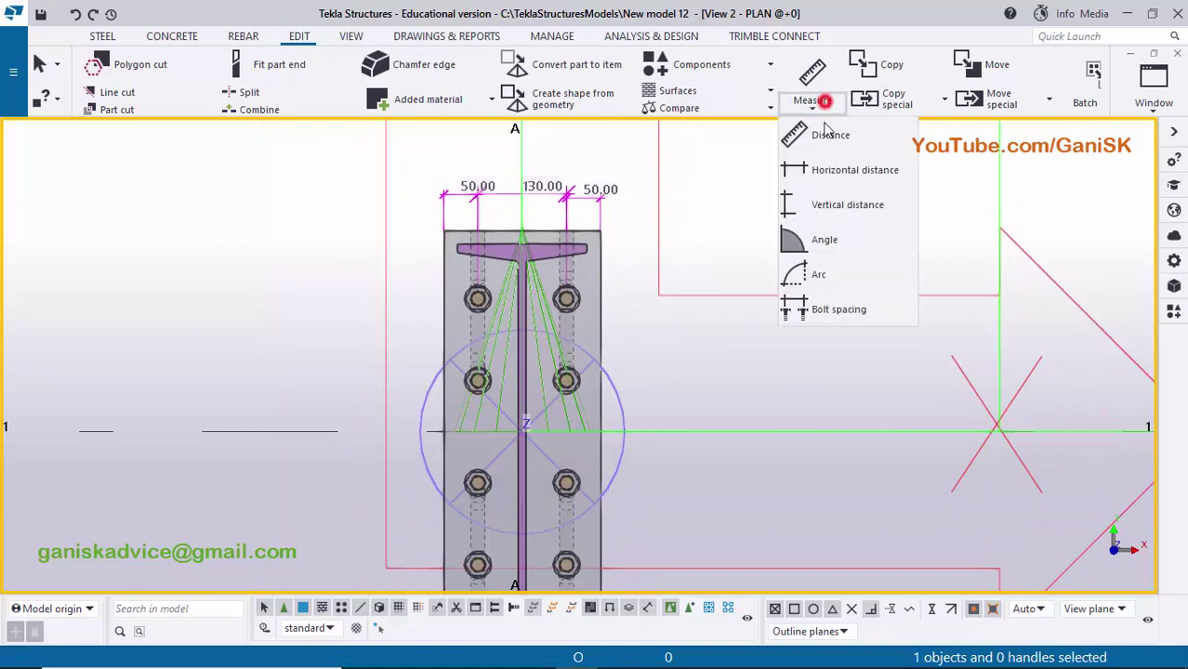
{"action": "left_click", "coordinate": [827, 210]}
{"action": "middle_click_drag", "start_coordinate": [668, 486], "coordinate": [689, 314]}
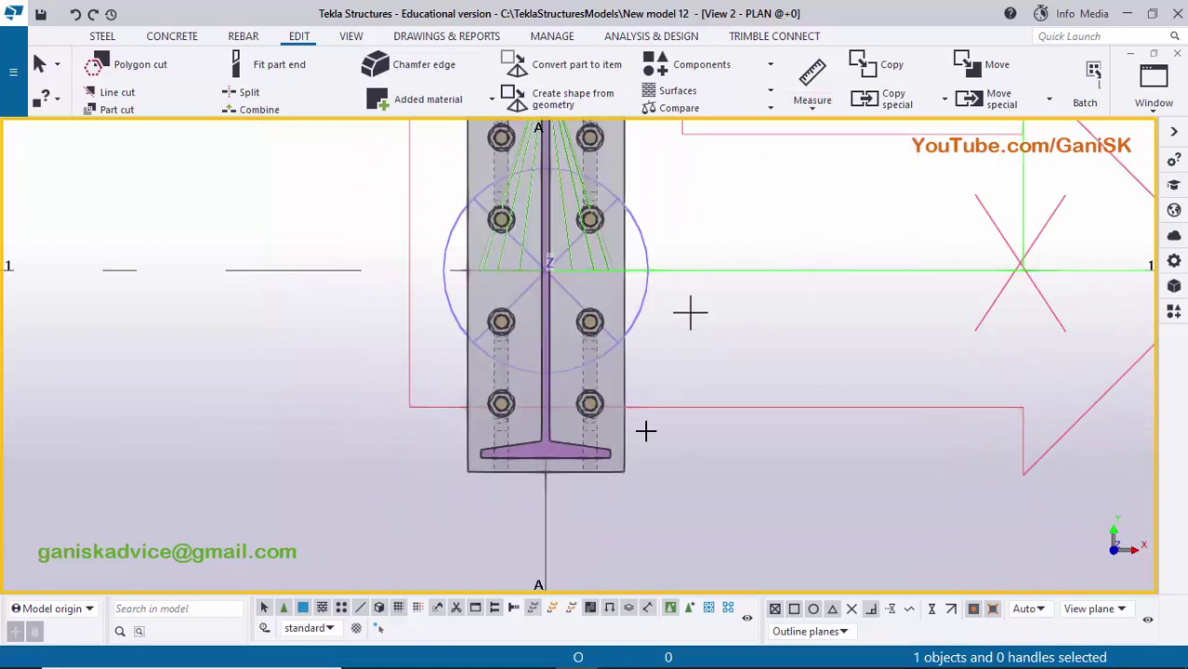
{"action": "scroll", "coordinate": [636, 479], "scroll_direction": "up", "scroll_amount": 2}
{"action": "left_click", "coordinate": [598, 425]}
{"action": "left_click", "coordinate": [686, 419]}
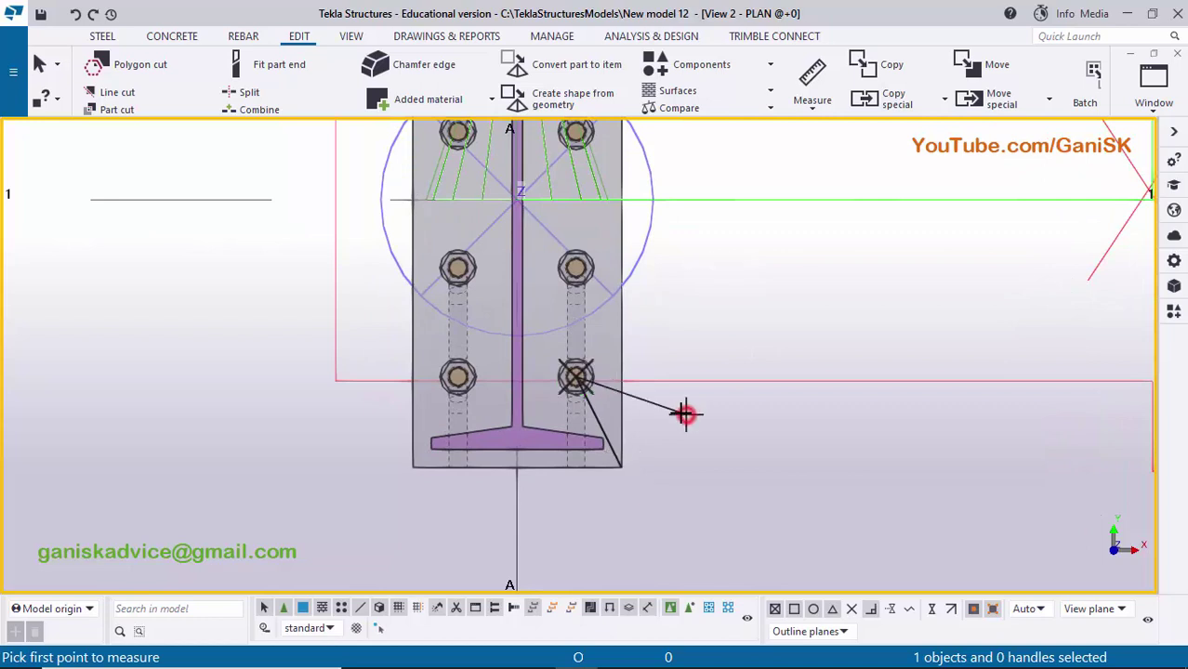
{"action": "left_click", "coordinate": [685, 415]}
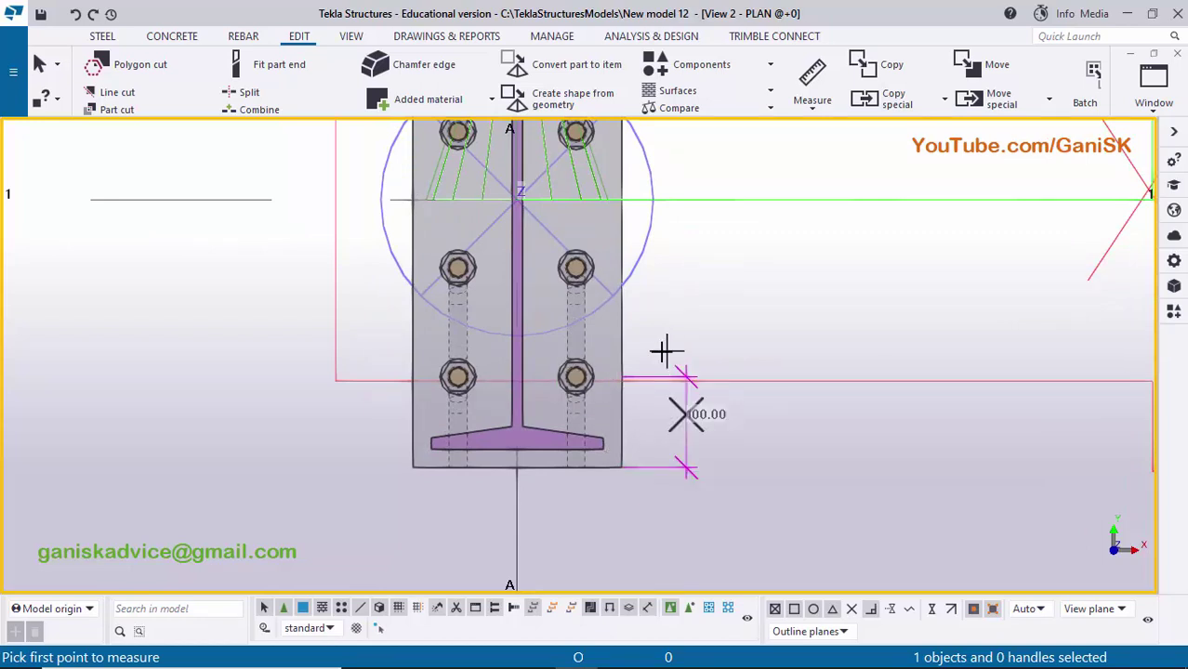
Measure the vertical bolt spacings of 120, 150 and 120 along the right side.
{"action": "middle_click_drag", "start_coordinate": [664, 346], "coordinate": [650, 398]}
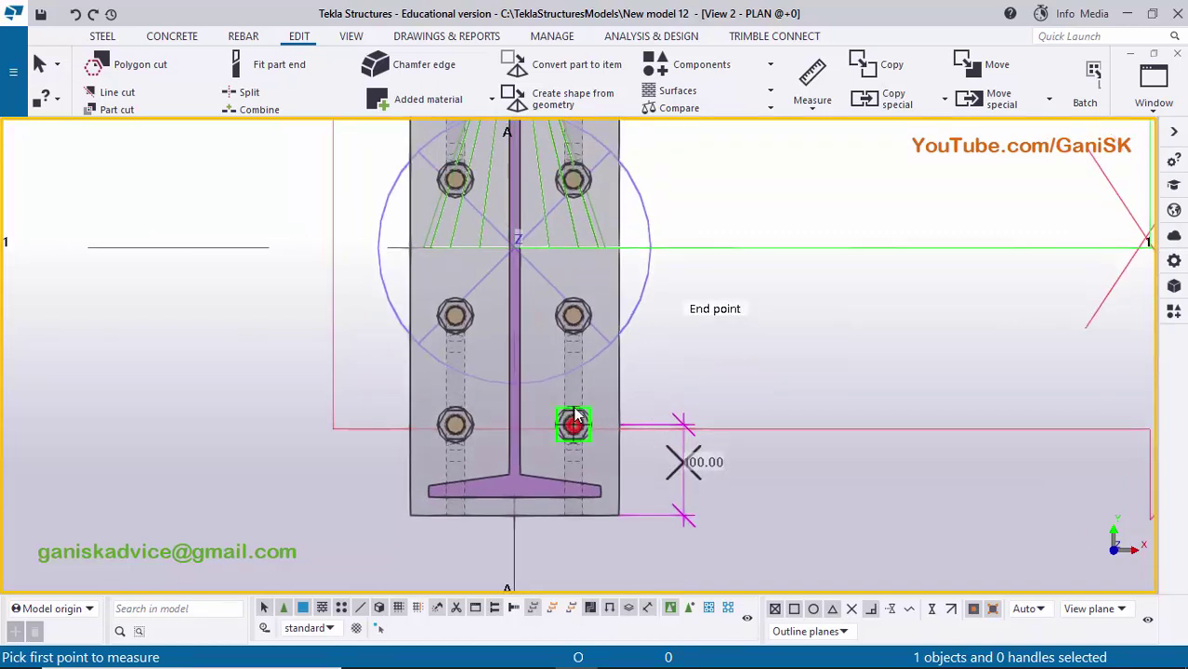
{"action": "left_click", "coordinate": [574, 425]}
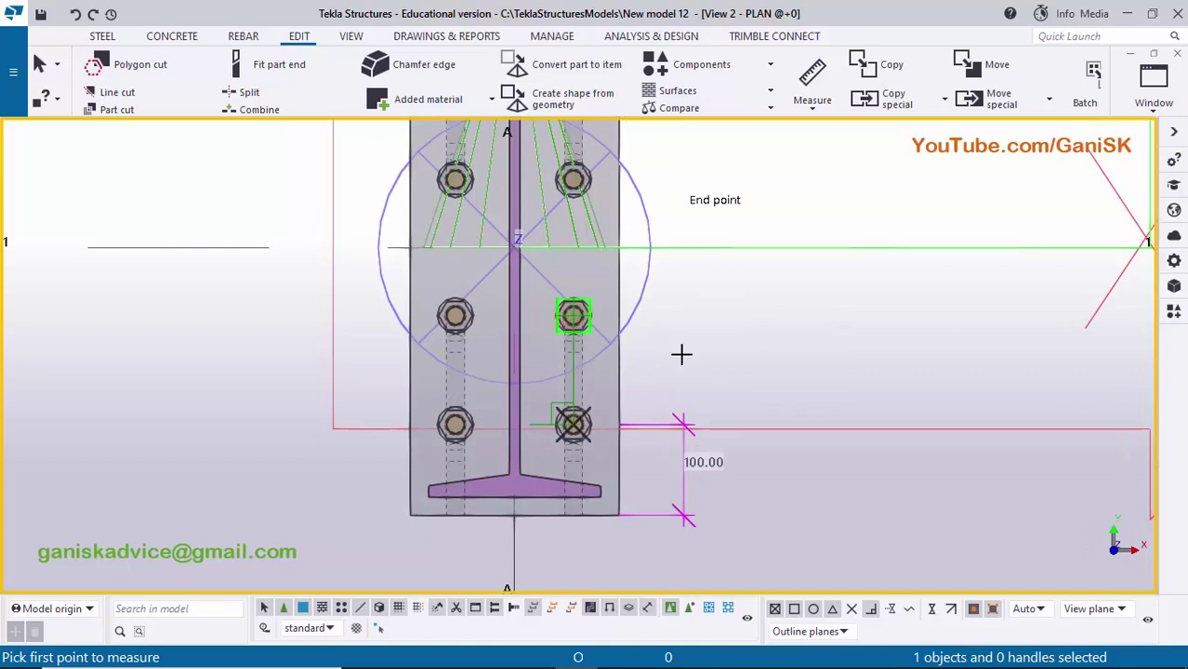
{"action": "left_click", "coordinate": [574, 316]}
{"action": "left_click", "coordinate": [680, 348]}
{"action": "middle_click_drag", "start_coordinate": [648, 351], "coordinate": [654, 451]}
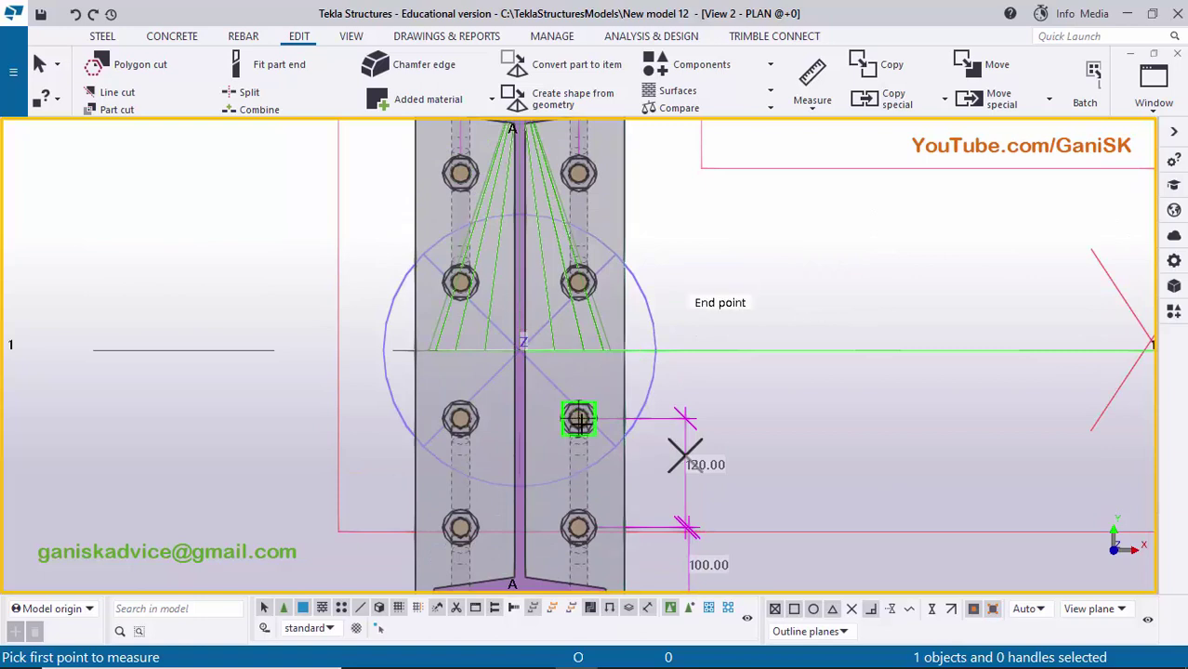
{"action": "left_click", "coordinate": [578, 420]}
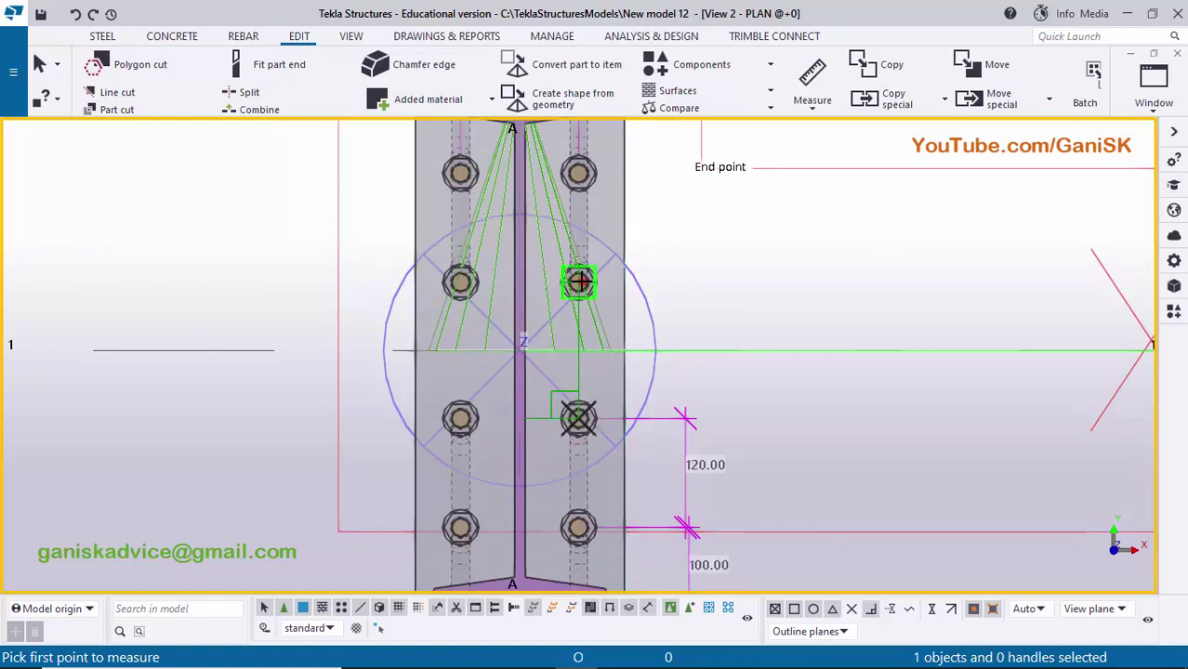
{"action": "left_click", "coordinate": [679, 321]}
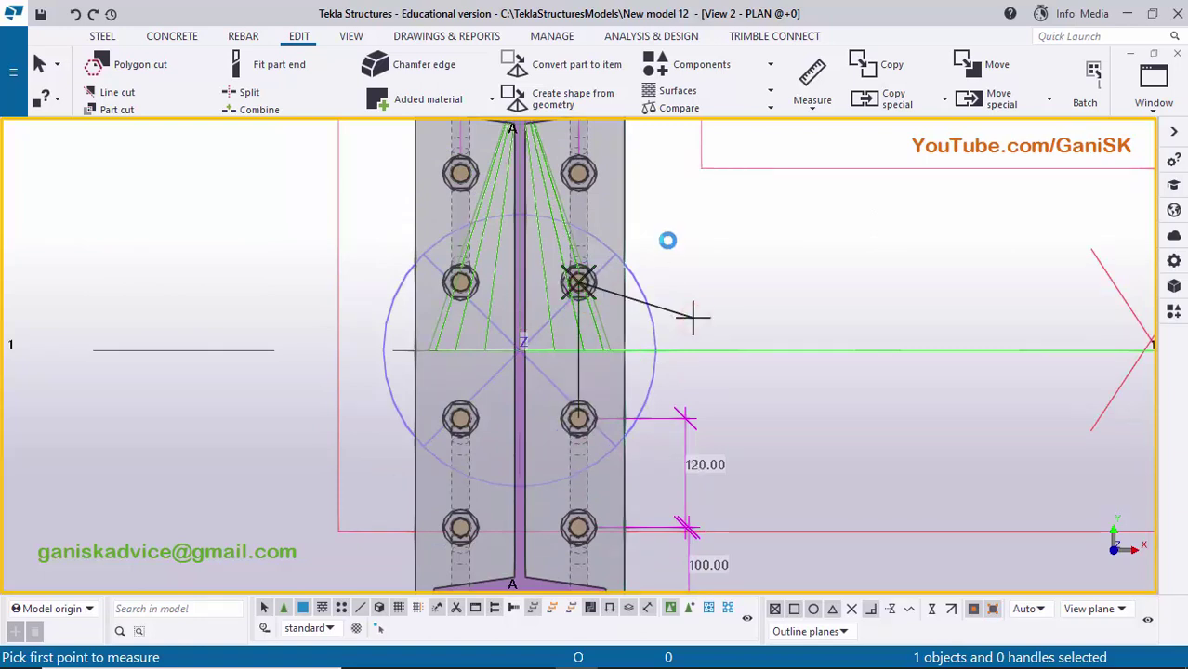
{"action": "left_click", "coordinate": [692, 316]}
{"action": "middle_click_drag", "start_coordinate": [669, 265], "coordinate": [664, 390]}
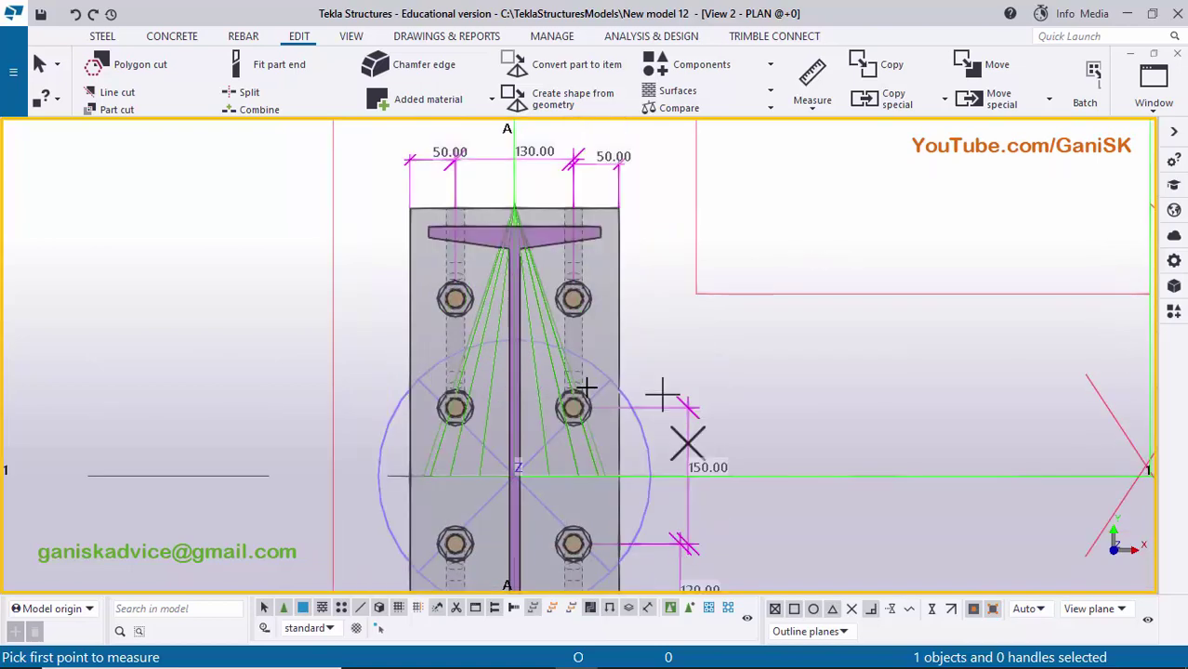
{"action": "left_click", "coordinate": [573, 407]}
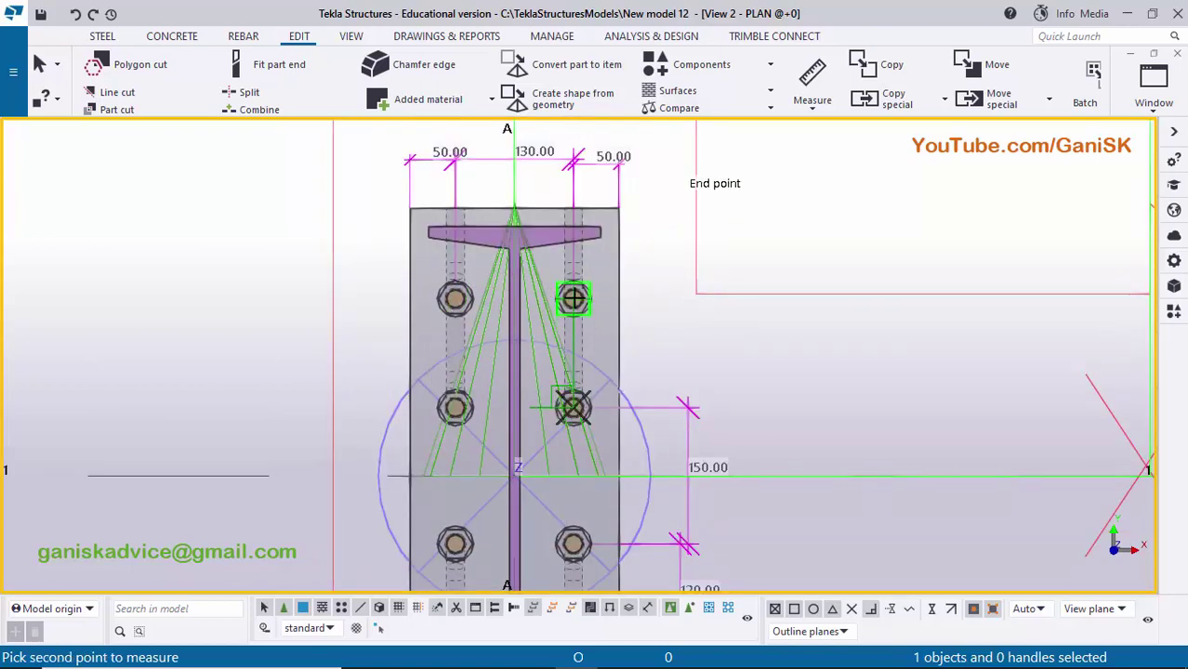
{"action": "left_click", "coordinate": [600, 311]}
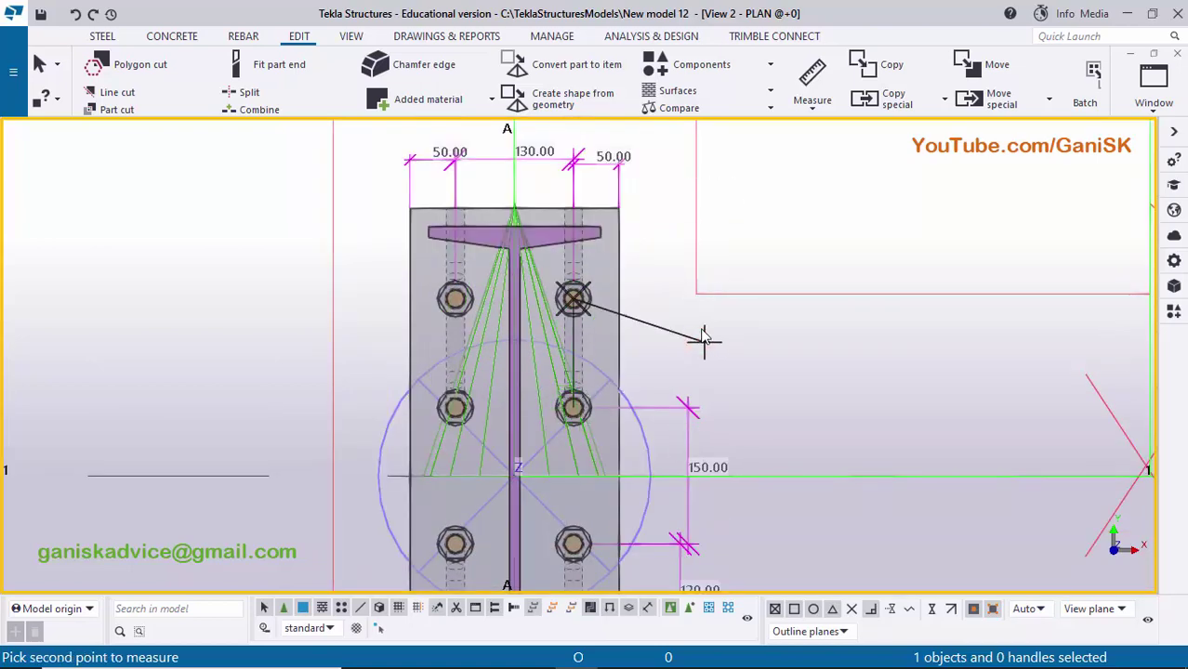
{"action": "left_click", "coordinate": [704, 342]}
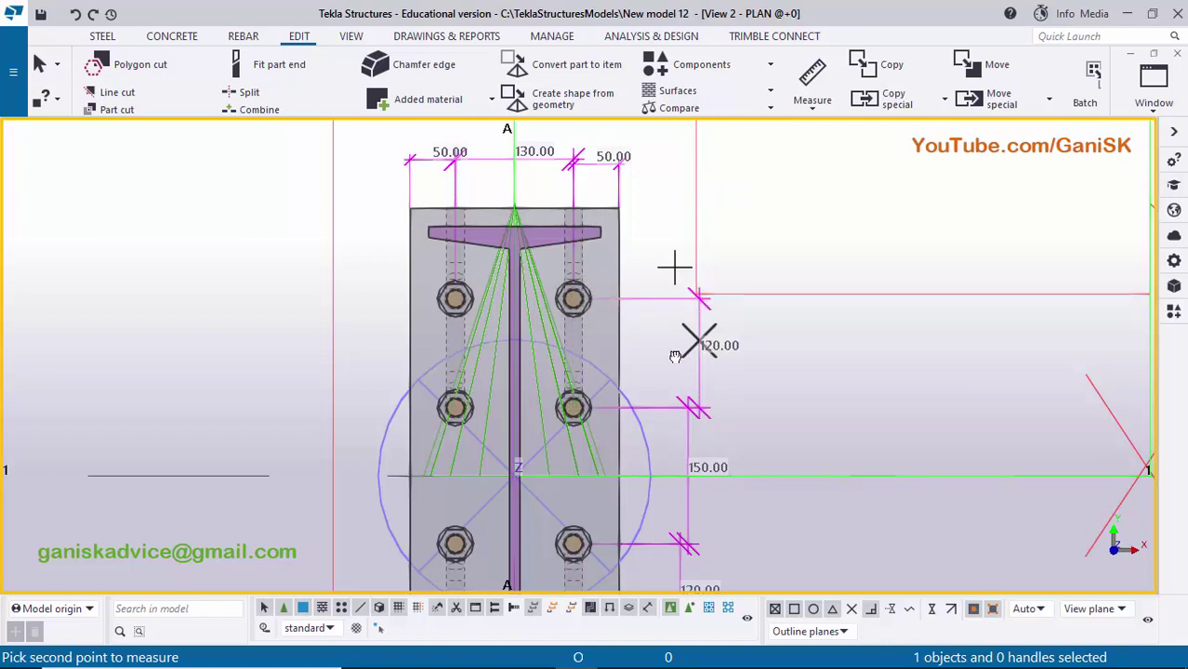
Measure the final 100 to the plate top, then end measuring and view all dimensions.
{"action": "middle_click_drag", "start_coordinate": [675, 264], "coordinate": [661, 356]}
{"action": "left_click", "coordinate": [569, 383]}
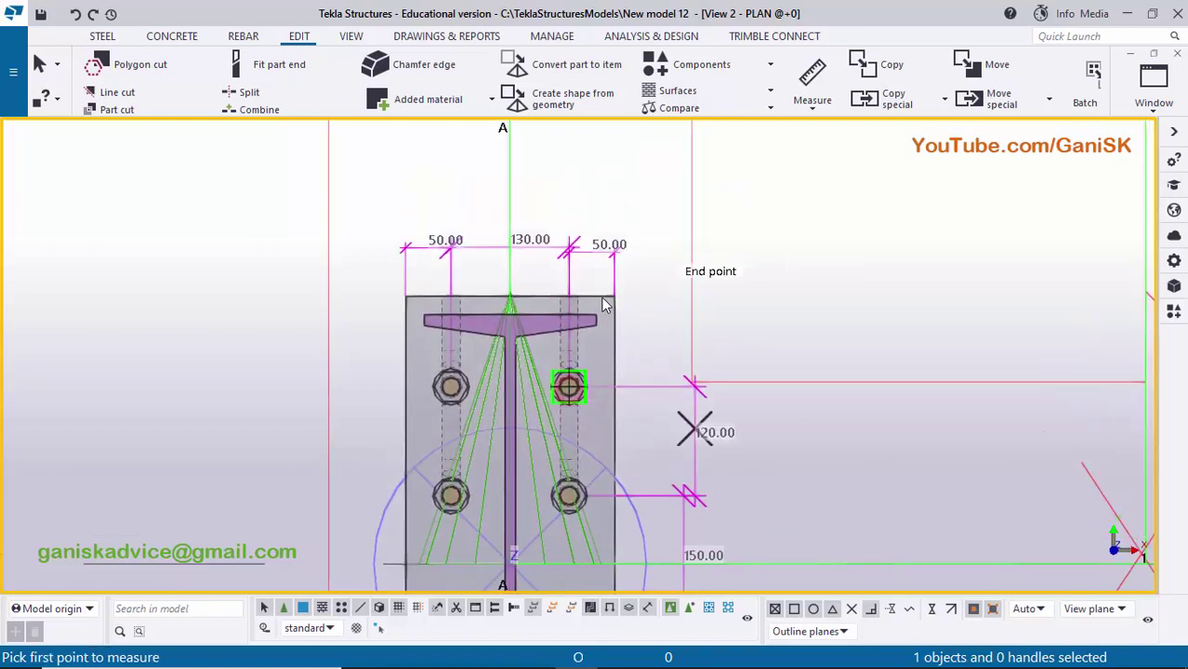
{"action": "left_click", "coordinate": [782, 285]}
{"action": "right_click", "coordinate": [785, 243]}
{"action": "left_click", "coordinate": [796, 255]}
{"action": "scroll", "coordinate": [784, 296], "scroll_direction": "down", "scroll_amount": 1}
{"action": "middle_click_drag", "start_coordinate": [755, 383], "coordinate": [740, 244]}
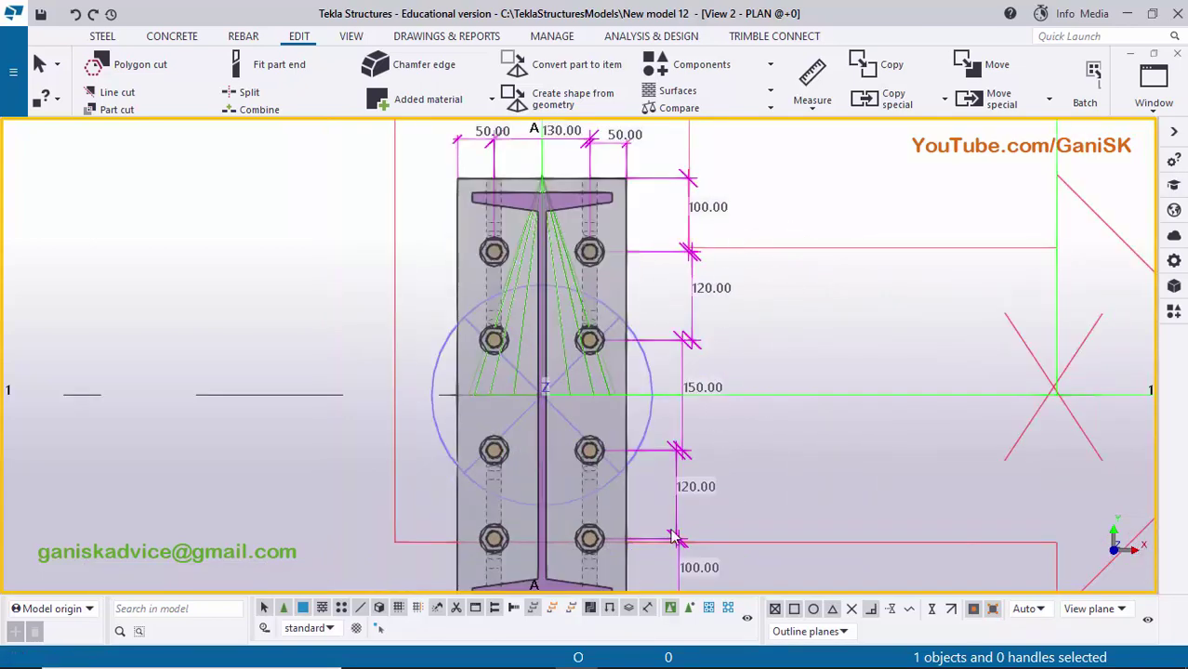
{"action": "left_click", "coordinate": [618, 663]}
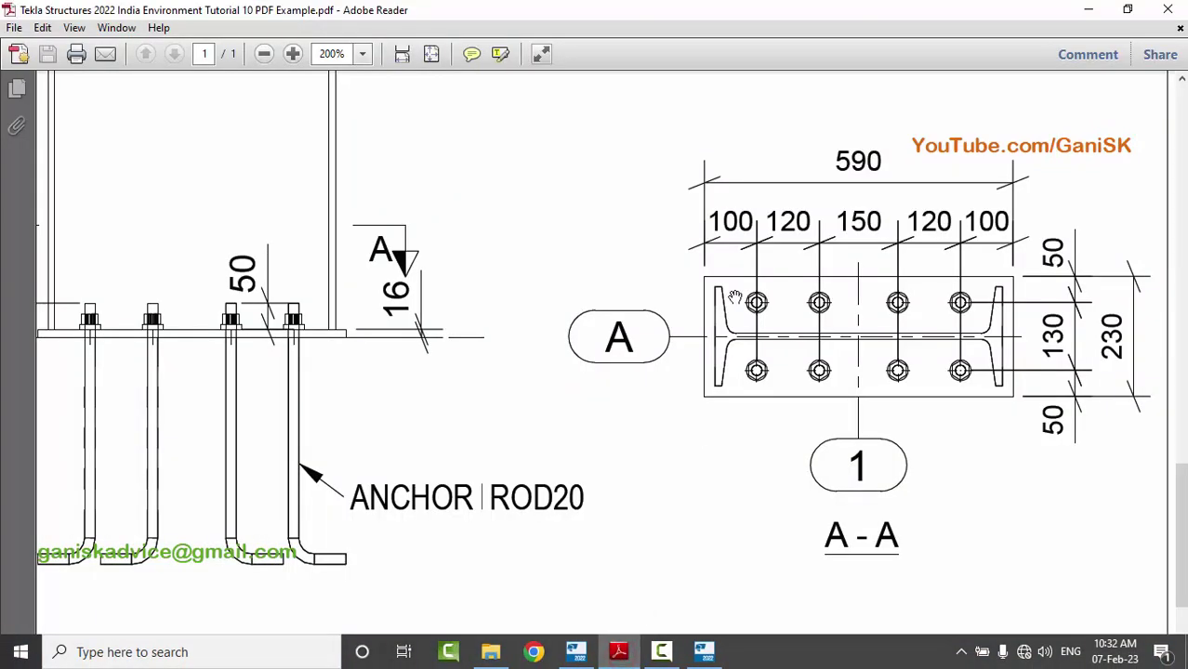
{"action": "left_click", "coordinate": [619, 653]}
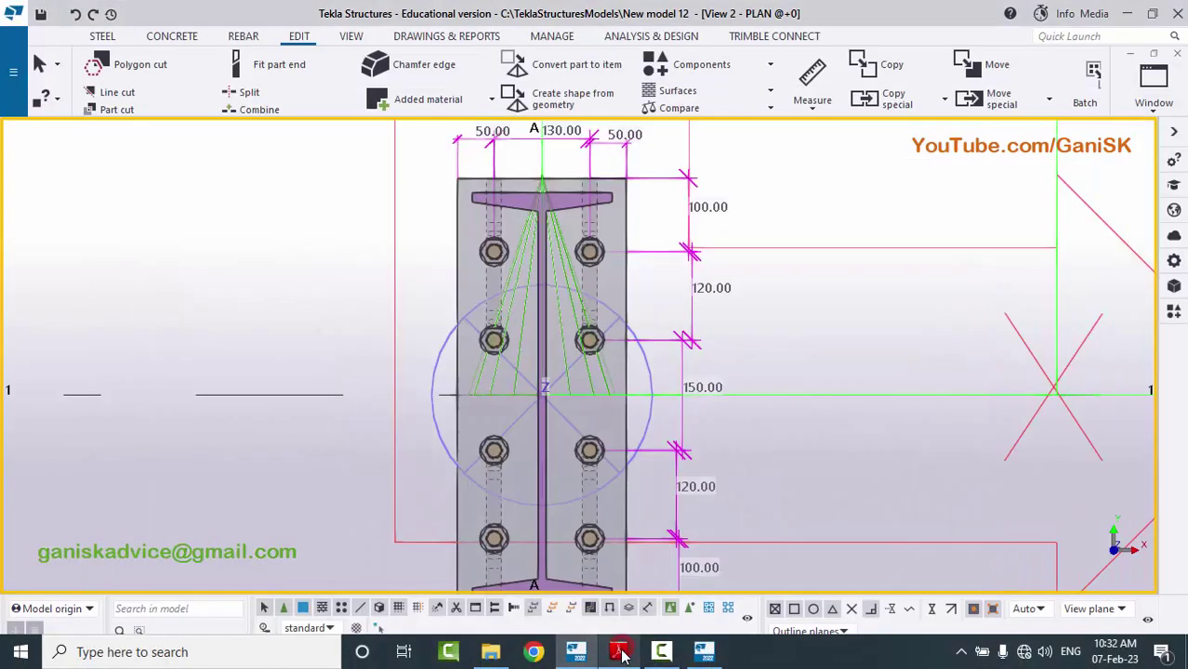
{"action": "left_click", "coordinate": [619, 653]}
{"action": "left_click", "coordinate": [619, 654]}
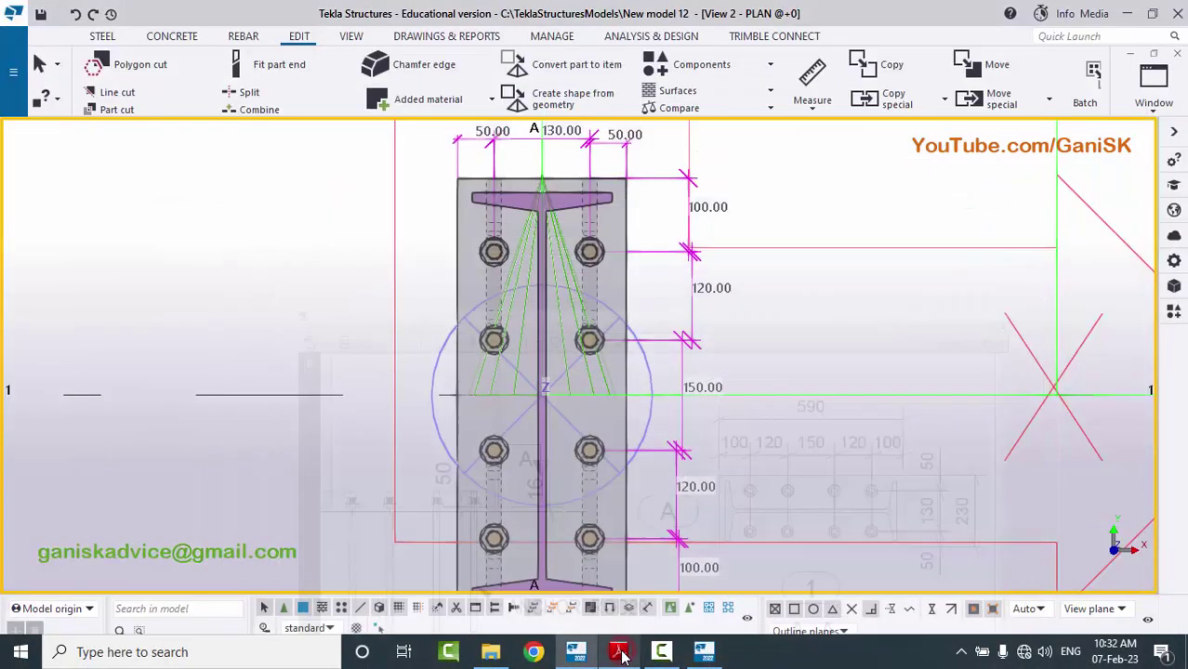
{"action": "left_click", "coordinate": [619, 653]}
{"action": "left_click", "coordinate": [619, 653]}
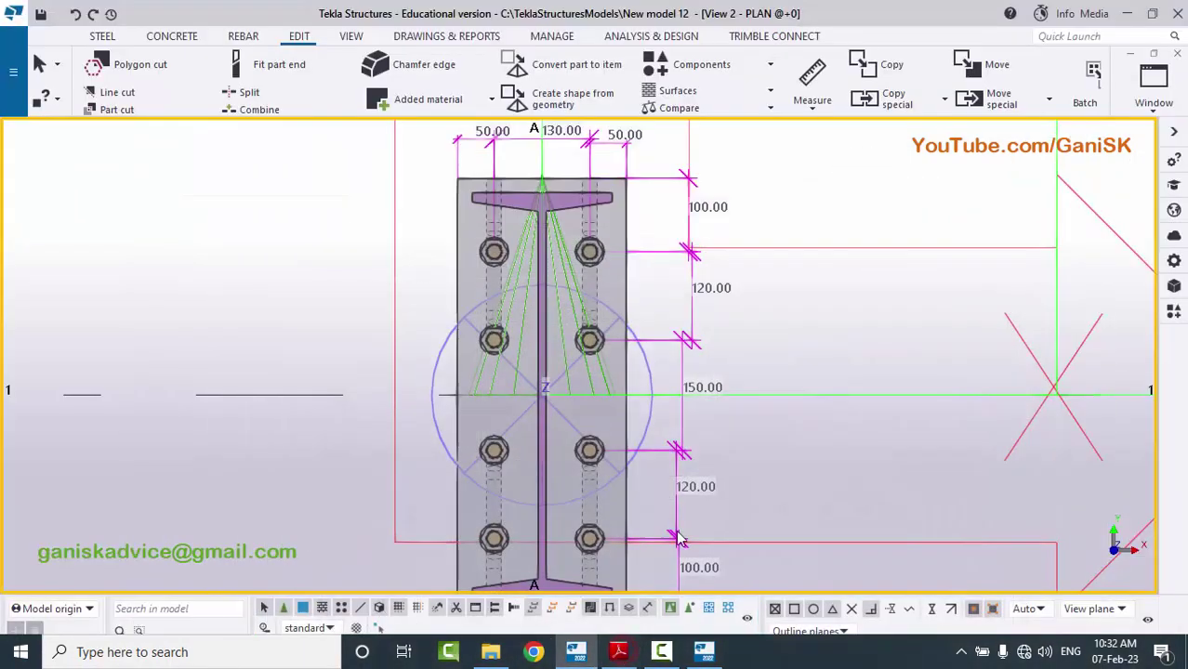
{"action": "scroll", "coordinate": [733, 390], "scroll_direction": "down", "scroll_amount": 4}
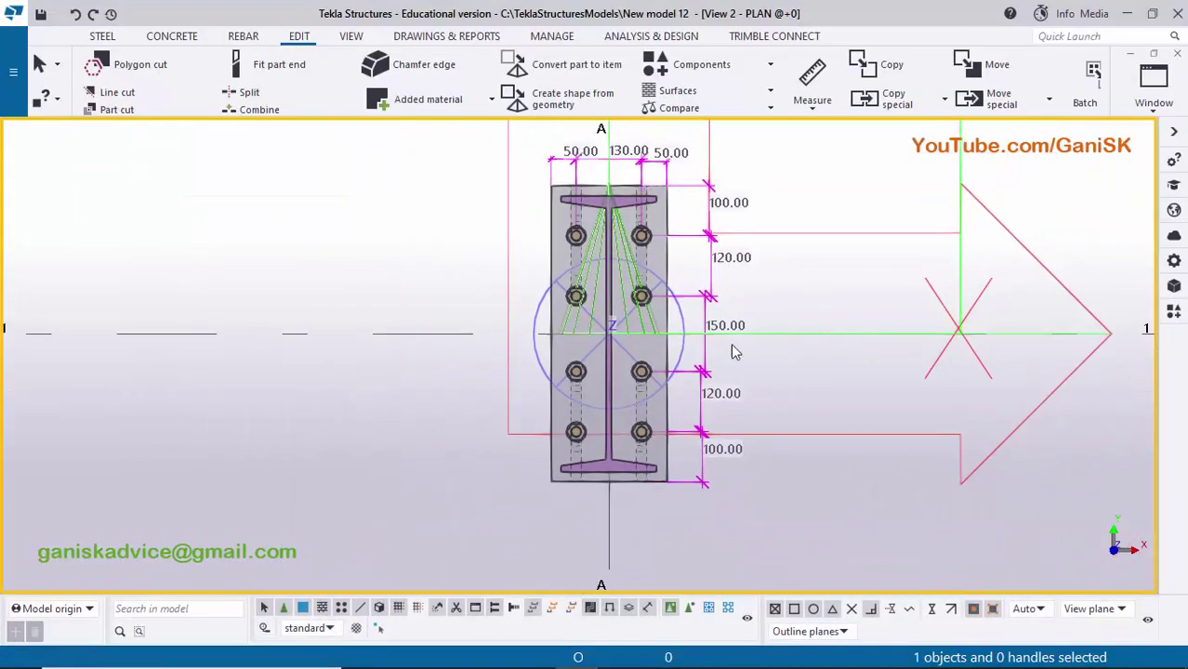
{"action": "middle_click_drag", "start_coordinate": [685, 360], "coordinate": [622, 403]}
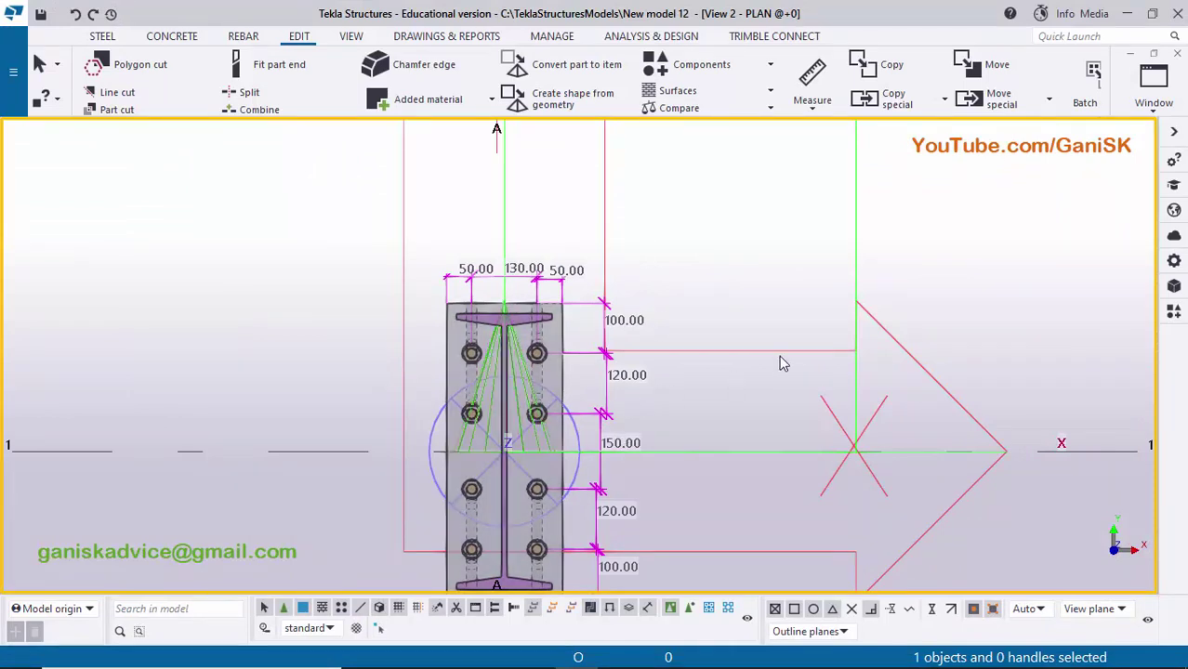
{"action": "middle_click_drag", "start_coordinate": [716, 383], "coordinate": [648, 411]}
{"action": "right_click", "coordinate": [907, 208]}
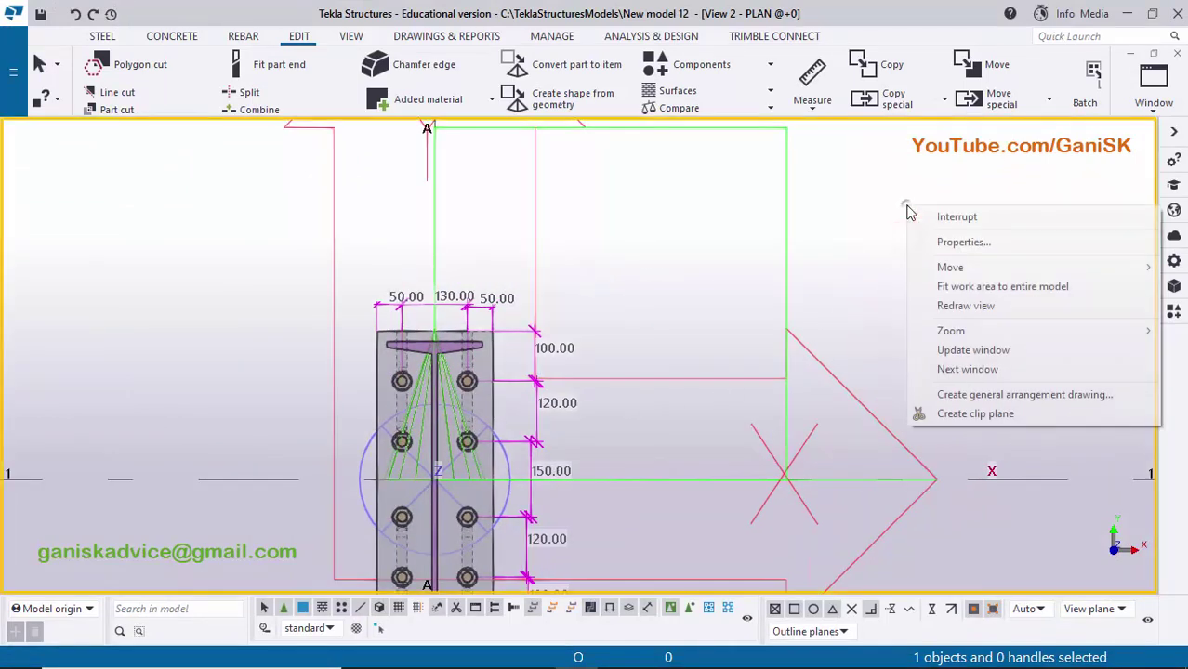
{"action": "left_click", "coordinate": [943, 306]}
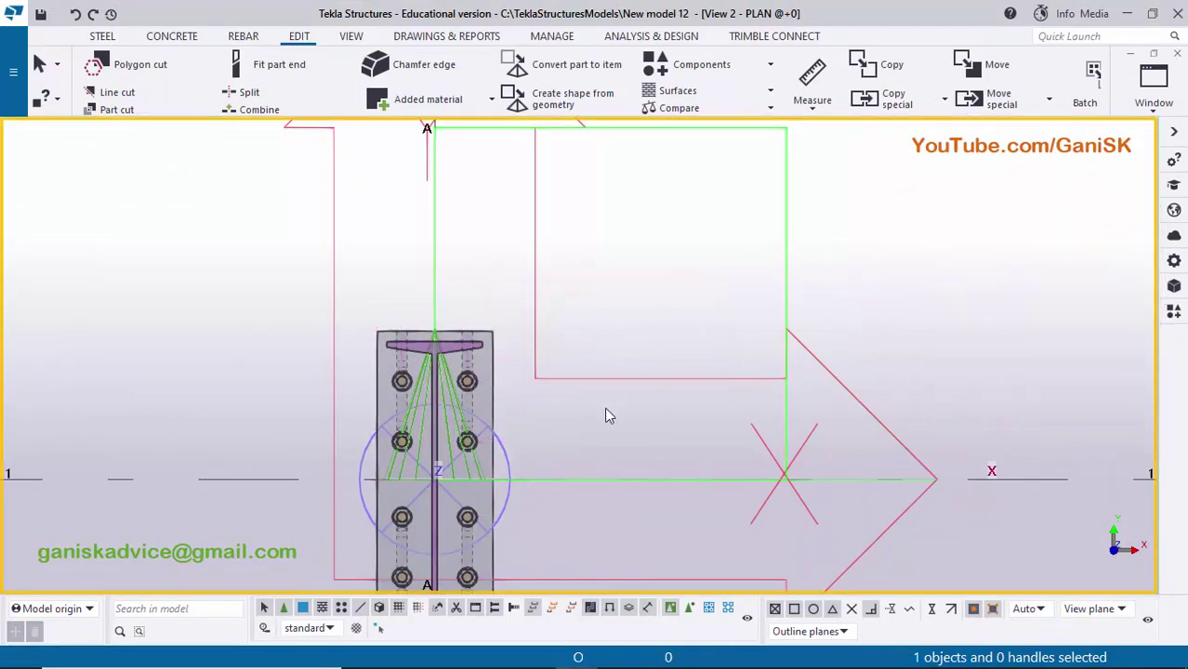
{"action": "scroll", "coordinate": [526, 345], "scroll_direction": "down", "scroll_amount": 2}
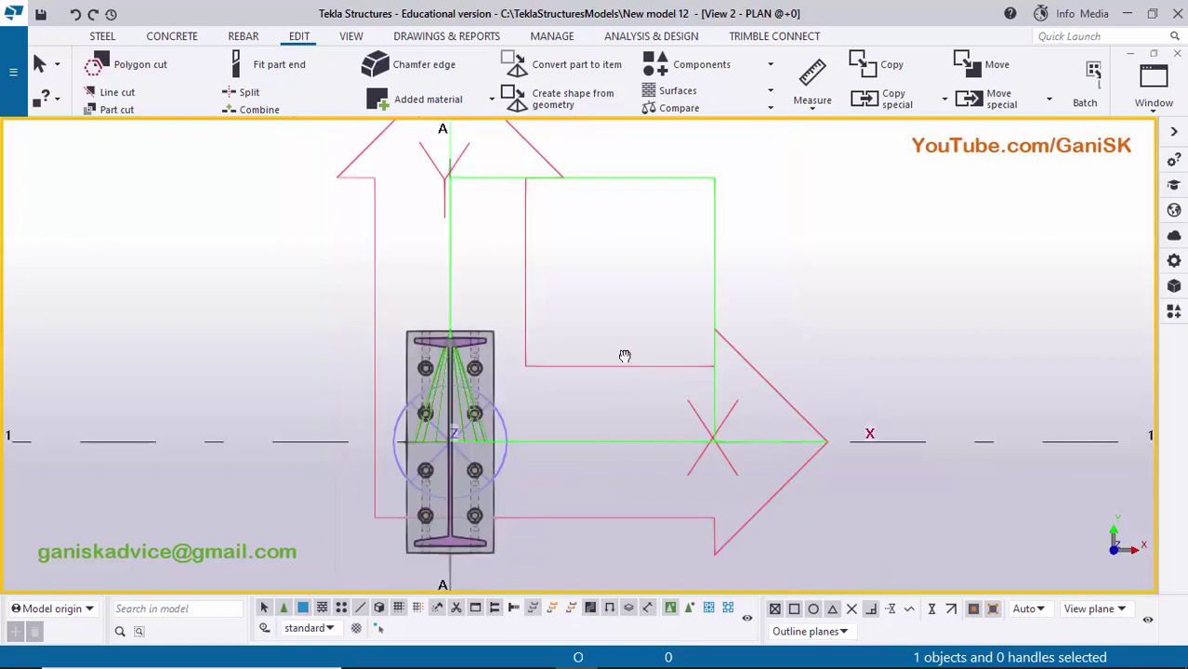
{"action": "left_click", "coordinate": [1155, 104]}
{"action": "left_click", "coordinate": [1113, 260]}
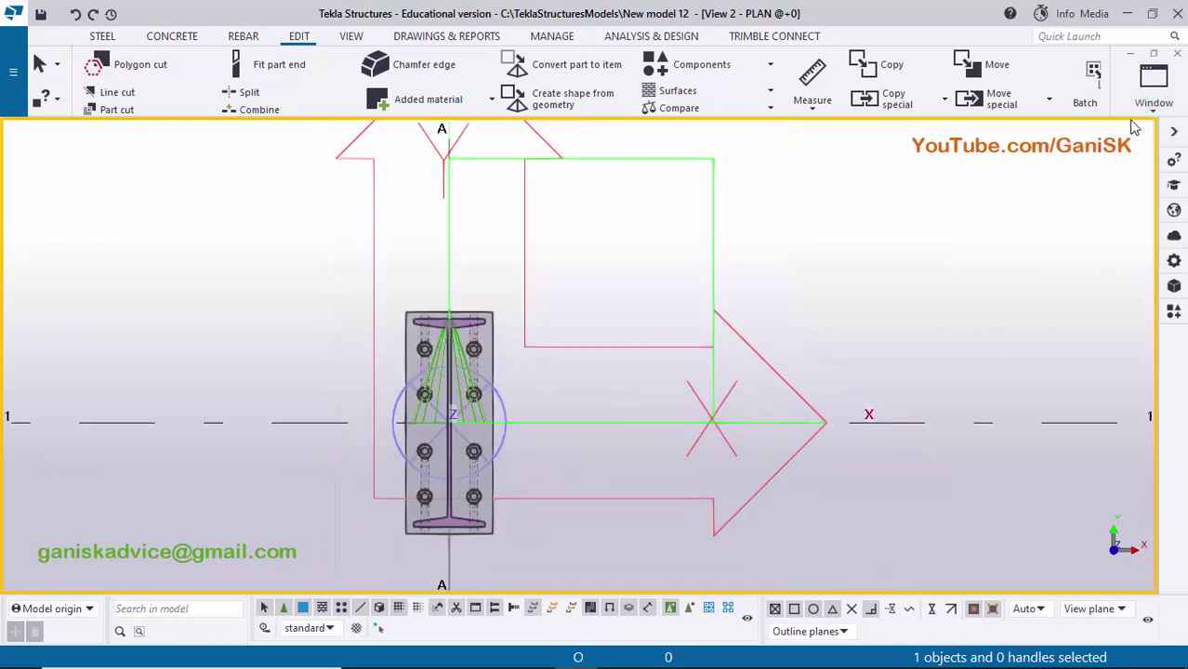
{"action": "left_click", "coordinate": [1152, 88]}
{"action": "left_click", "coordinate": [782, 380]}
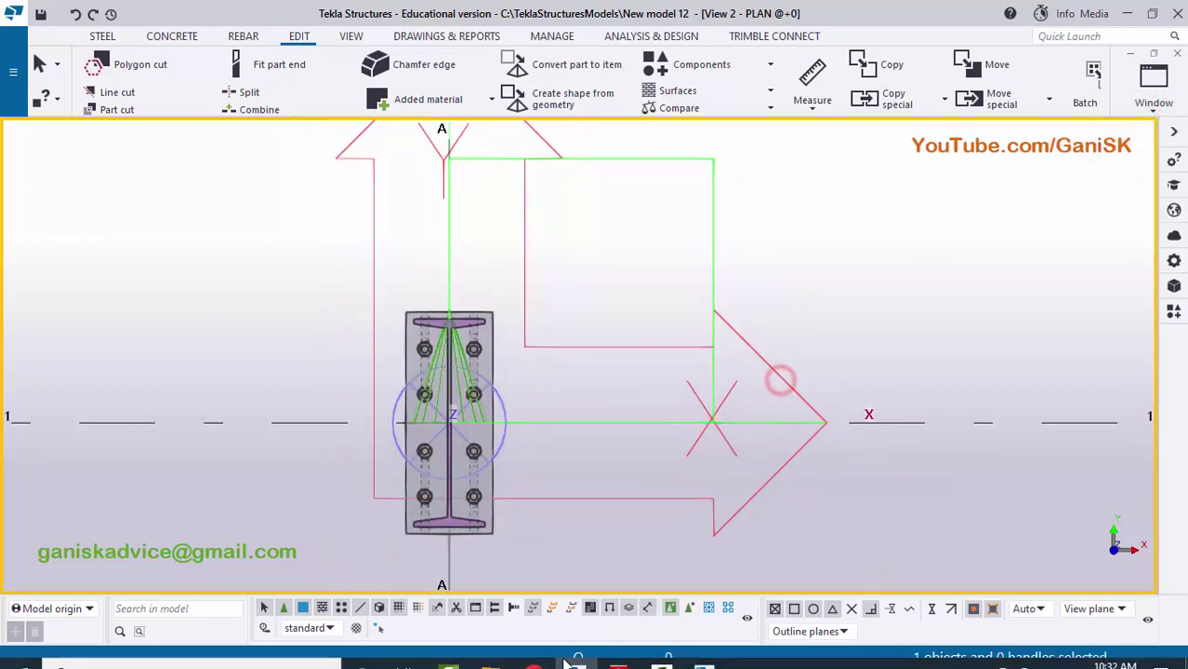
{"action": "left_click", "coordinate": [617, 662]}
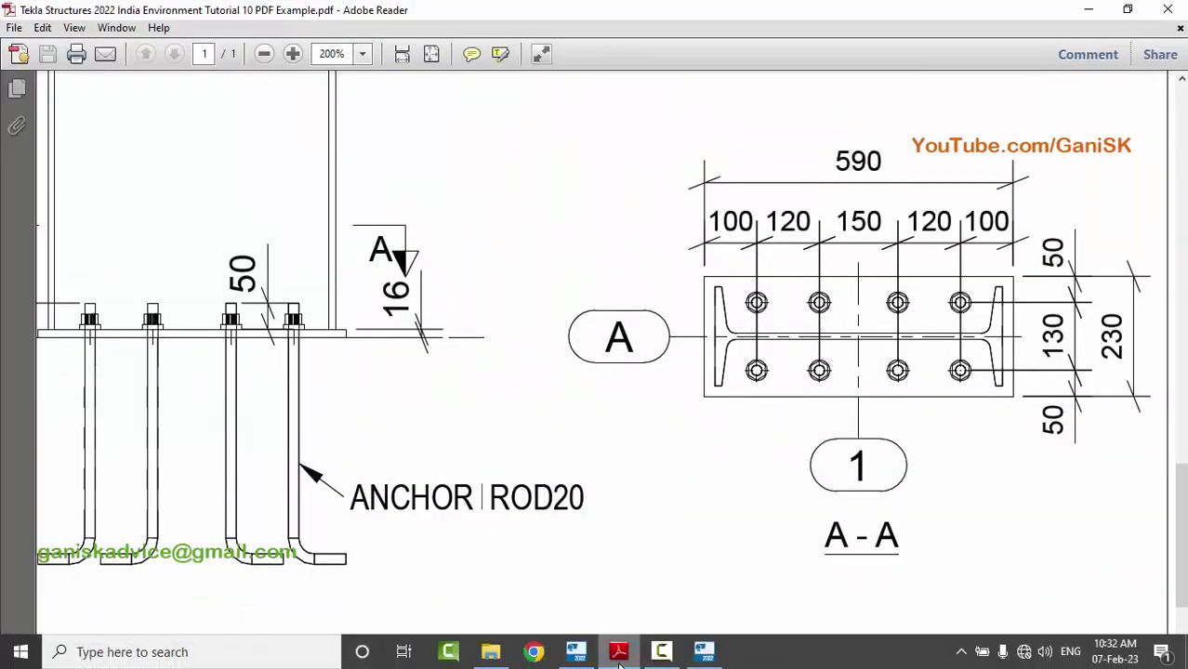
{"action": "left_click", "coordinate": [645, 650]}
{"action": "left_click", "coordinate": [1136, 90]}
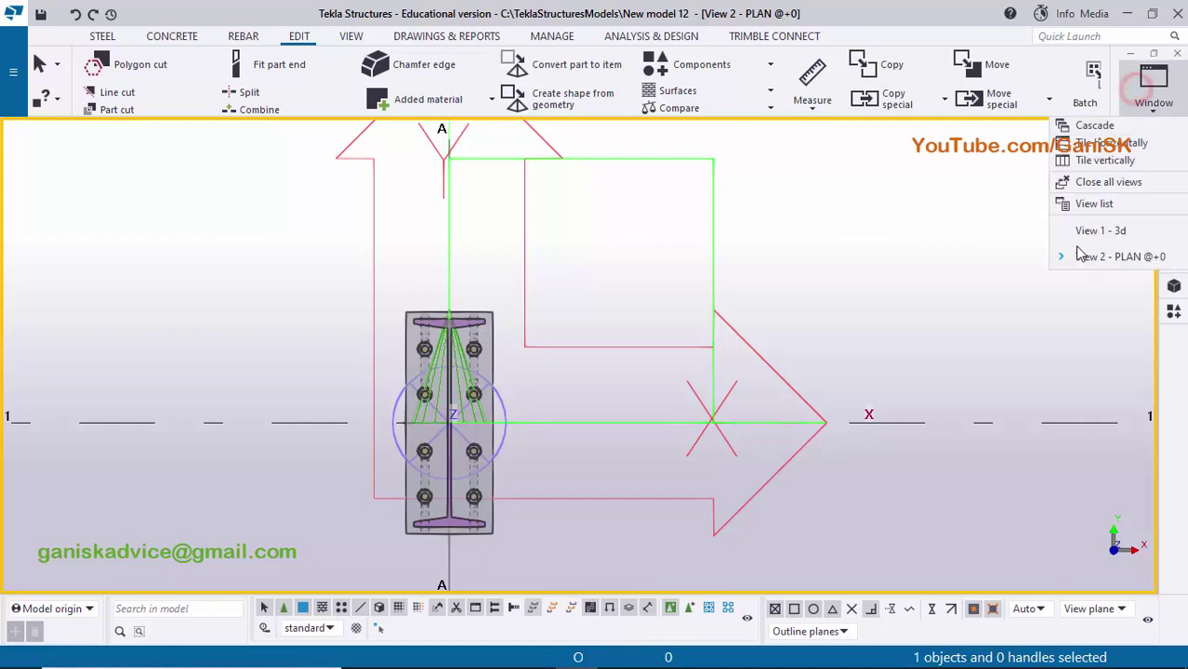
Open the ELEVATION ON GRID @A view from the view list and zoom to the plate.
{"action": "left_click", "coordinate": [1100, 230]}
{"action": "scroll", "coordinate": [681, 433], "scroll_direction": "down", "scroll_amount": 5}
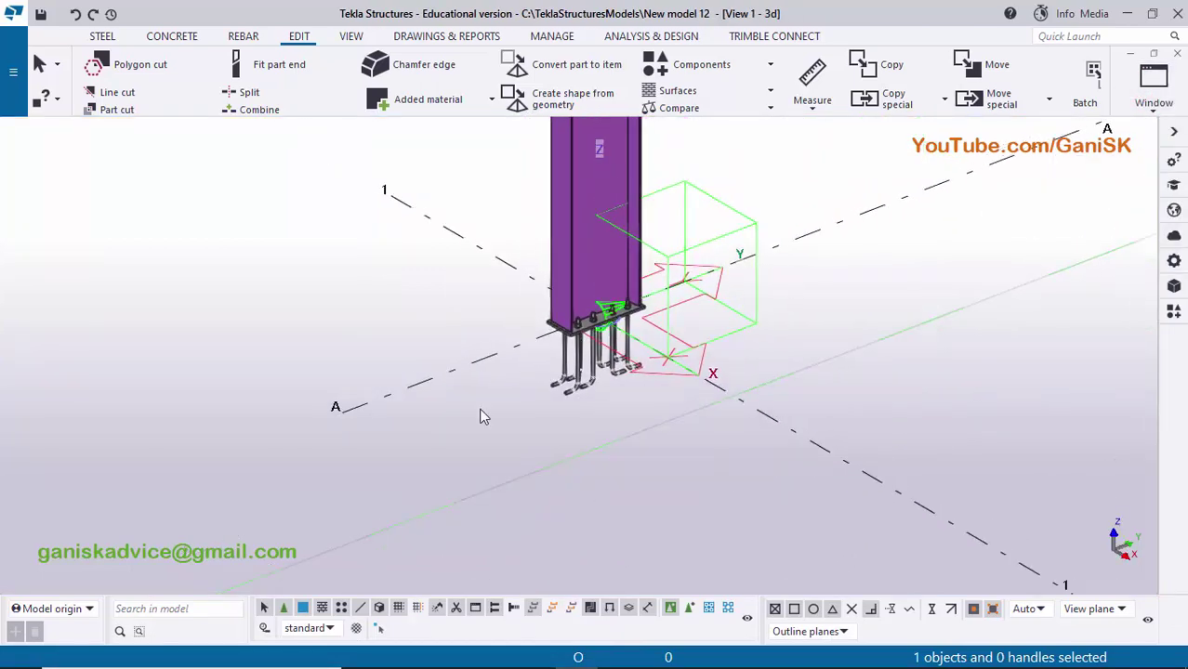
{"action": "left_click", "coordinate": [1152, 93]}
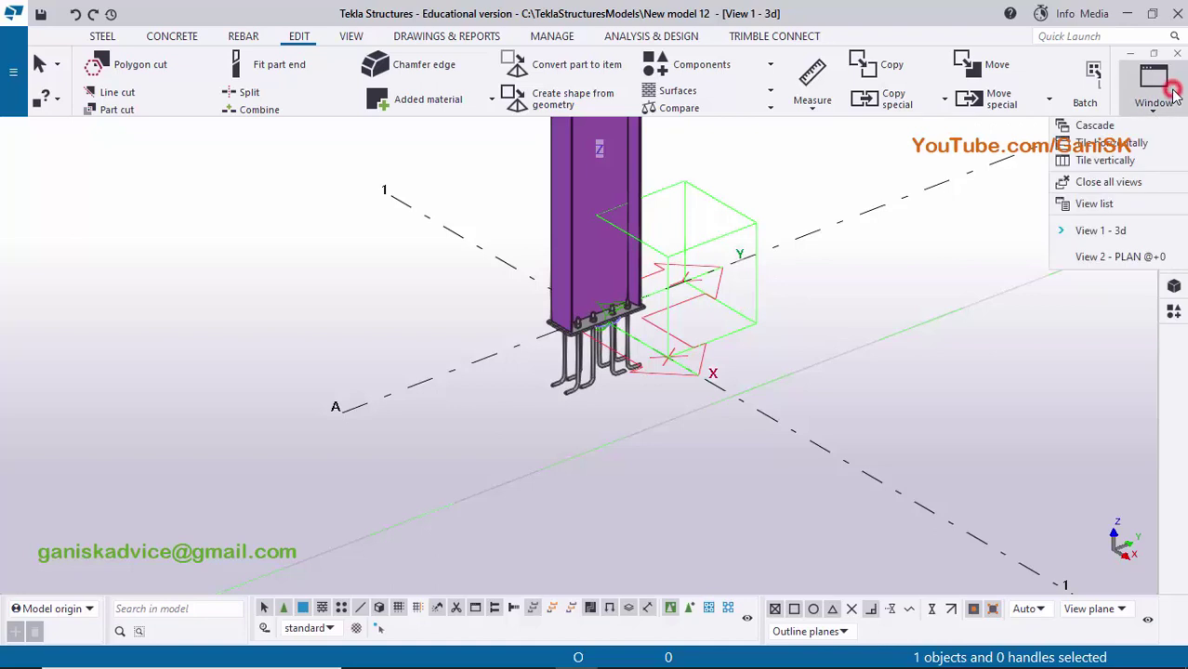
{"action": "left_click", "coordinate": [1096, 203]}
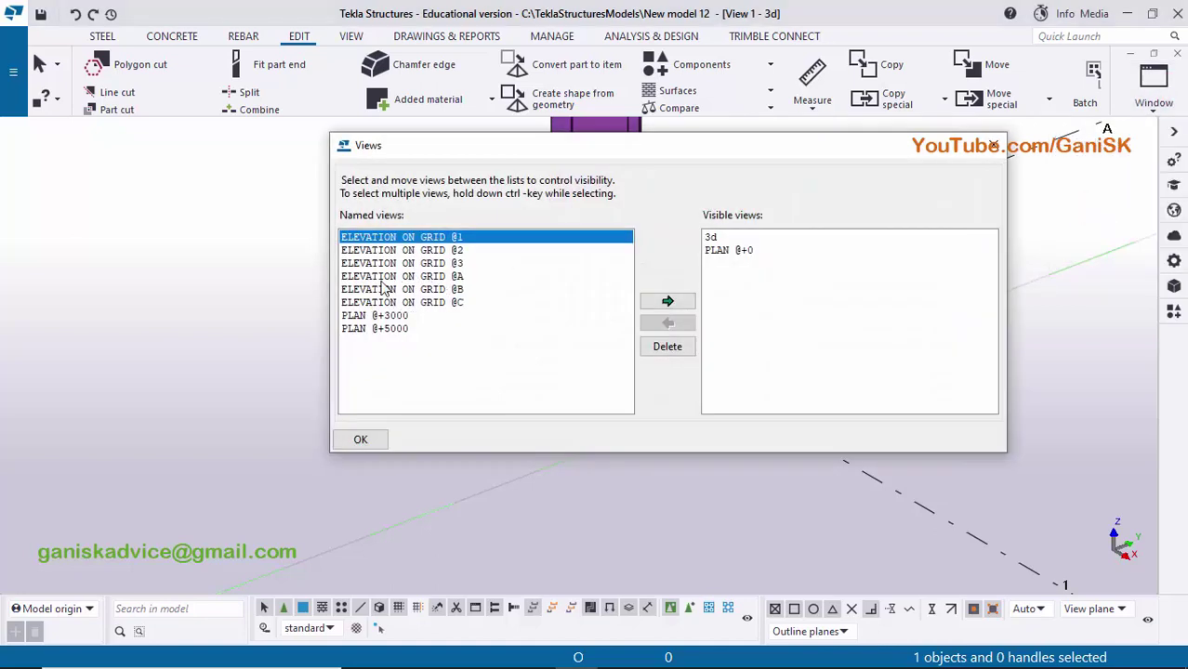
{"action": "left_click", "coordinate": [442, 276]}
{"action": "left_click", "coordinate": [663, 303]}
{"action": "left_click", "coordinate": [991, 147]}
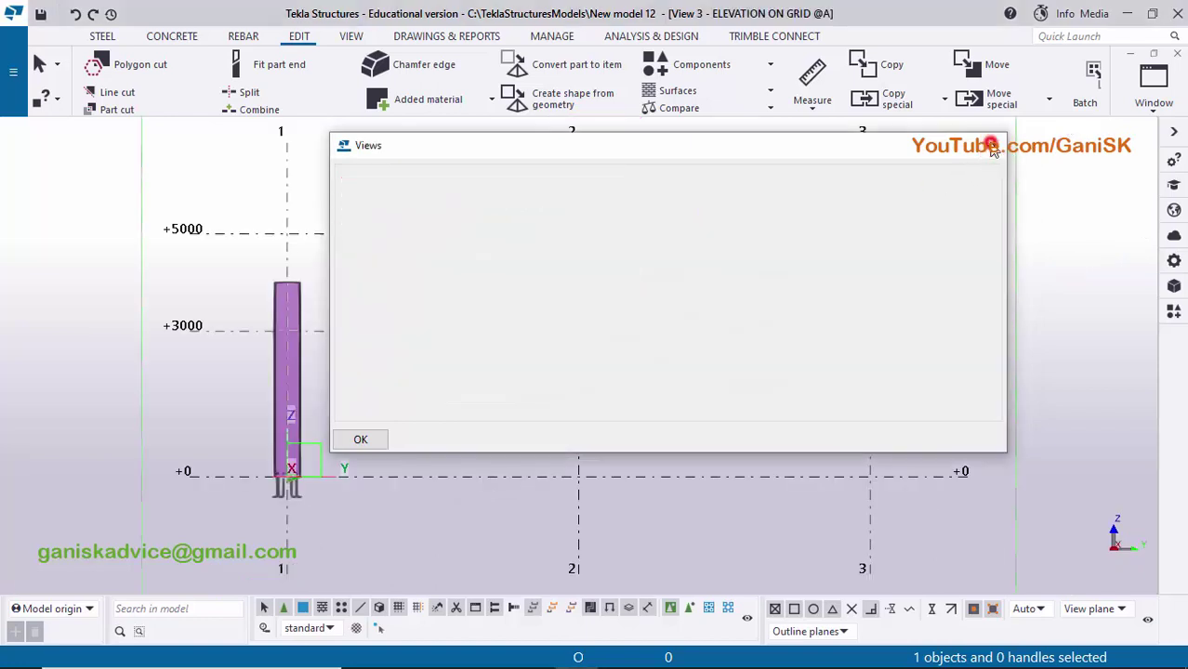
{"action": "scroll", "coordinate": [411, 408], "scroll_direction": "up", "scroll_amount": 5}
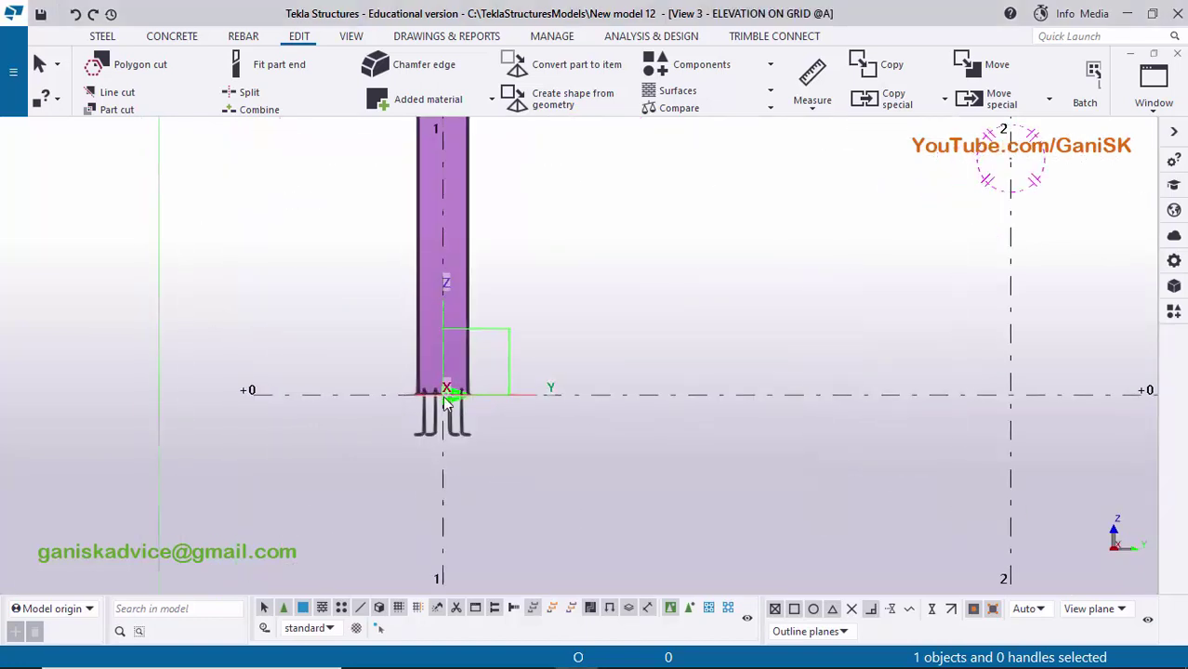
{"action": "scroll", "coordinate": [442, 396], "scroll_direction": "up", "scroll_amount": 6}
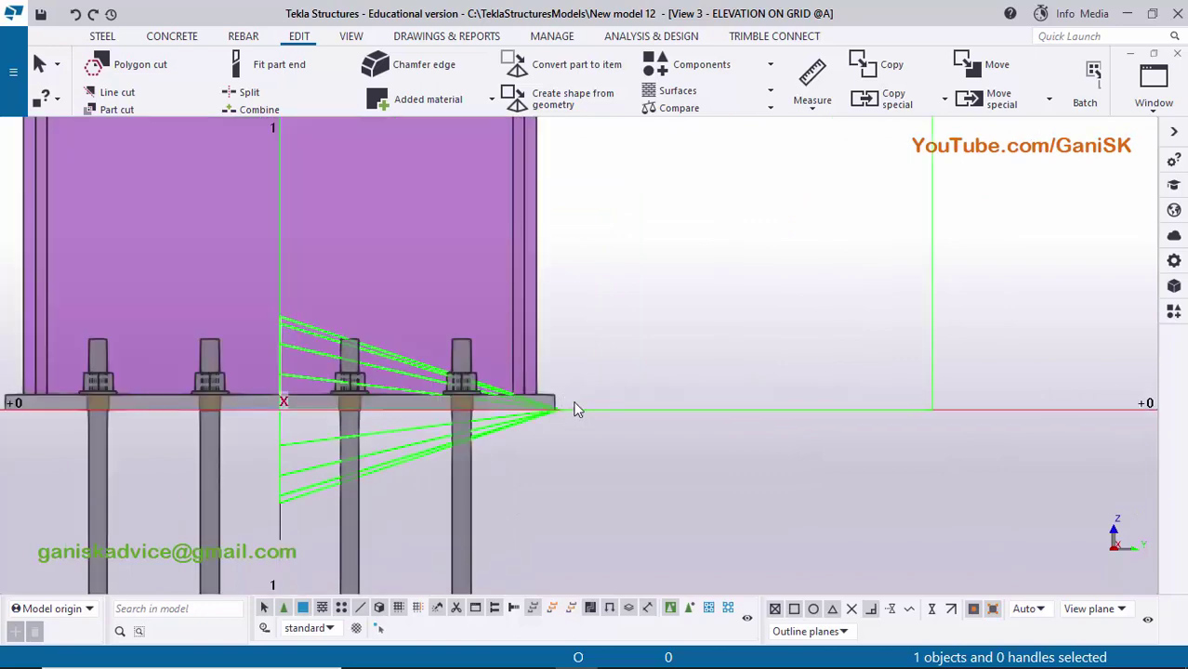
{"action": "scroll", "coordinate": [574, 409], "scroll_direction": "up", "scroll_amount": 1}
Measure the base plate thickness as 16.00 and check the matching 16 in the PDF.
{"action": "left_click", "coordinate": [811, 103]}
{"action": "left_click", "coordinate": [808, 210]}
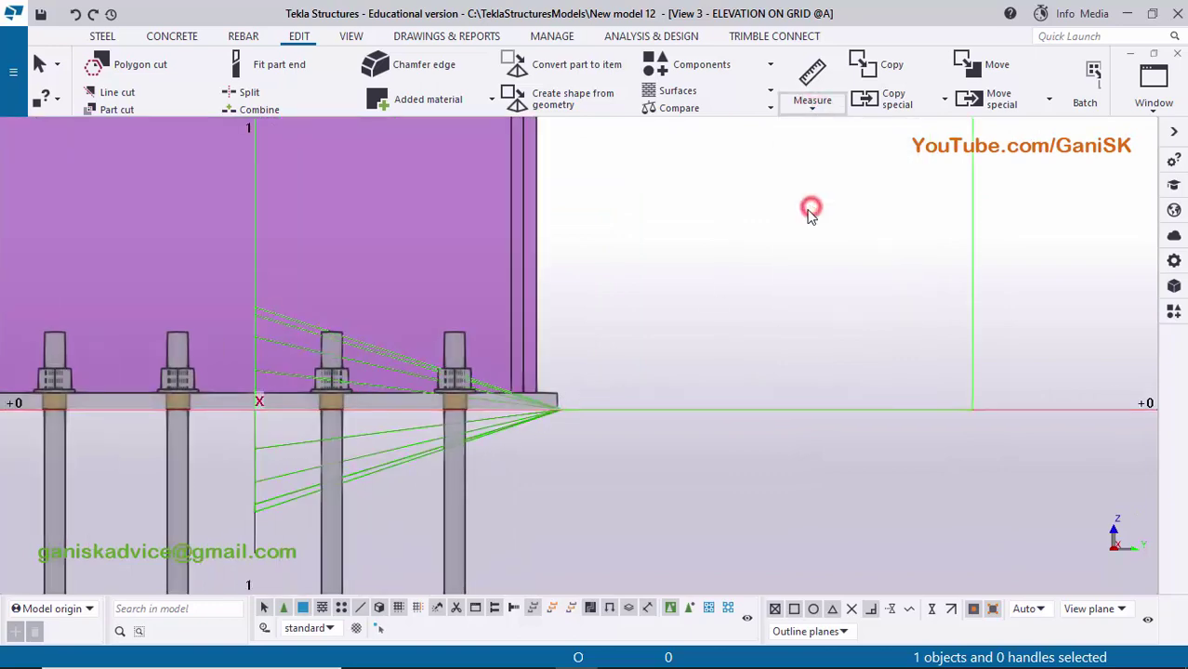
{"action": "scroll", "coordinate": [558, 402], "scroll_direction": "up", "scroll_amount": 5}
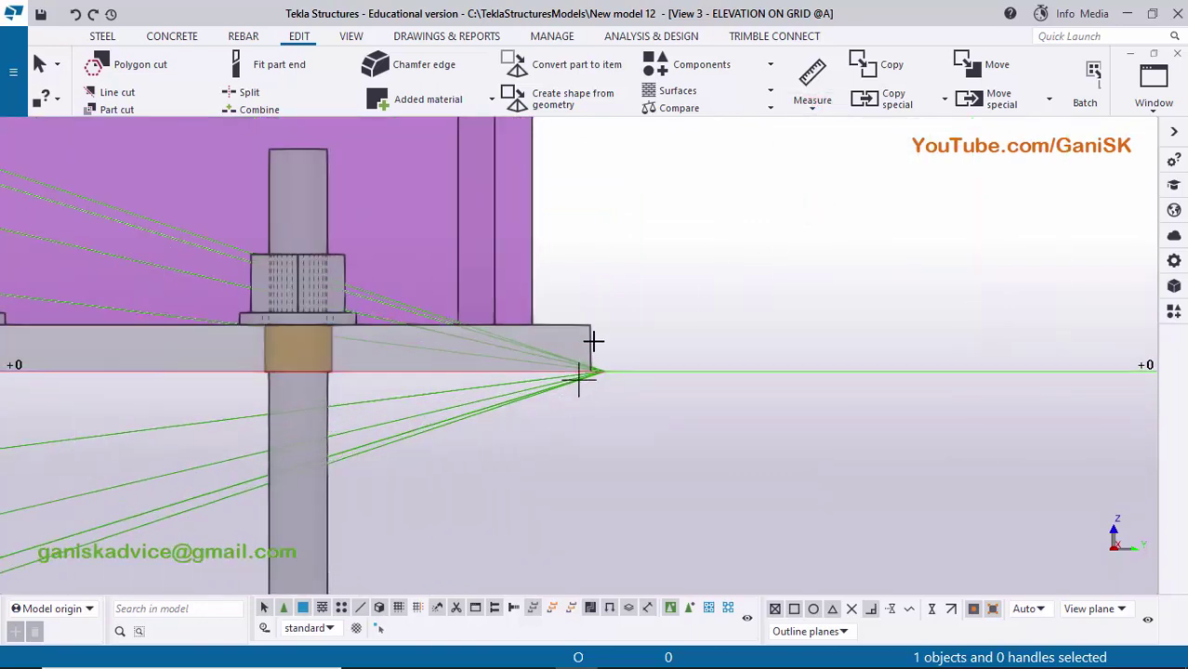
{"action": "left_click", "coordinate": [595, 368]}
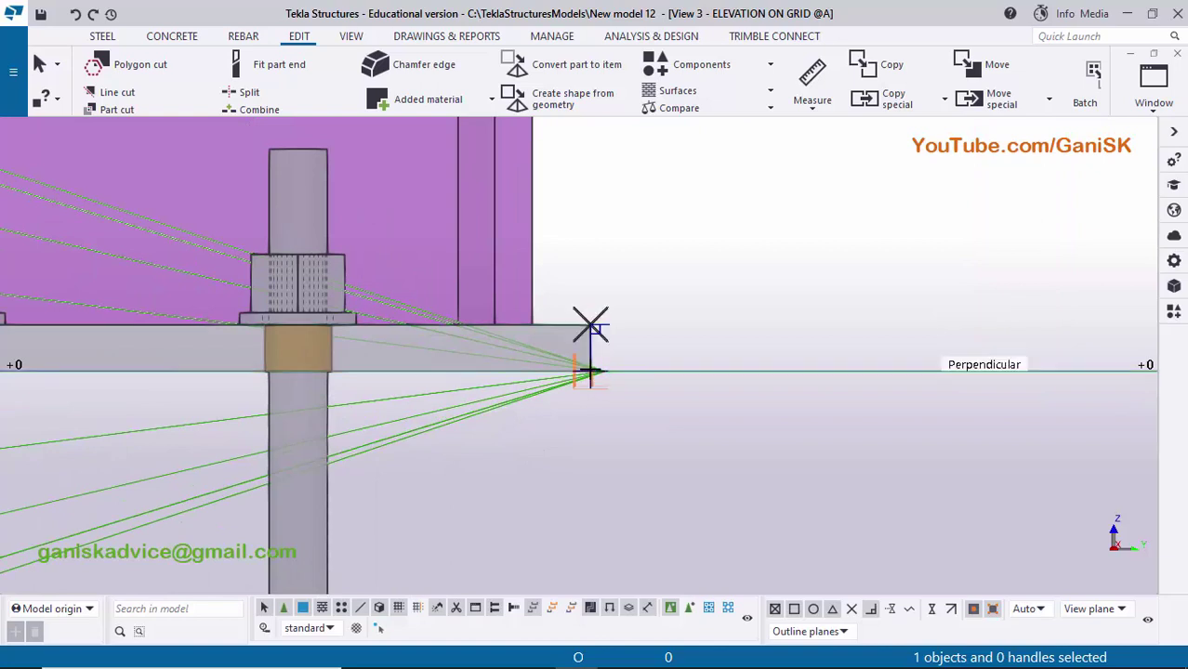
{"action": "left_click", "coordinate": [676, 339]}
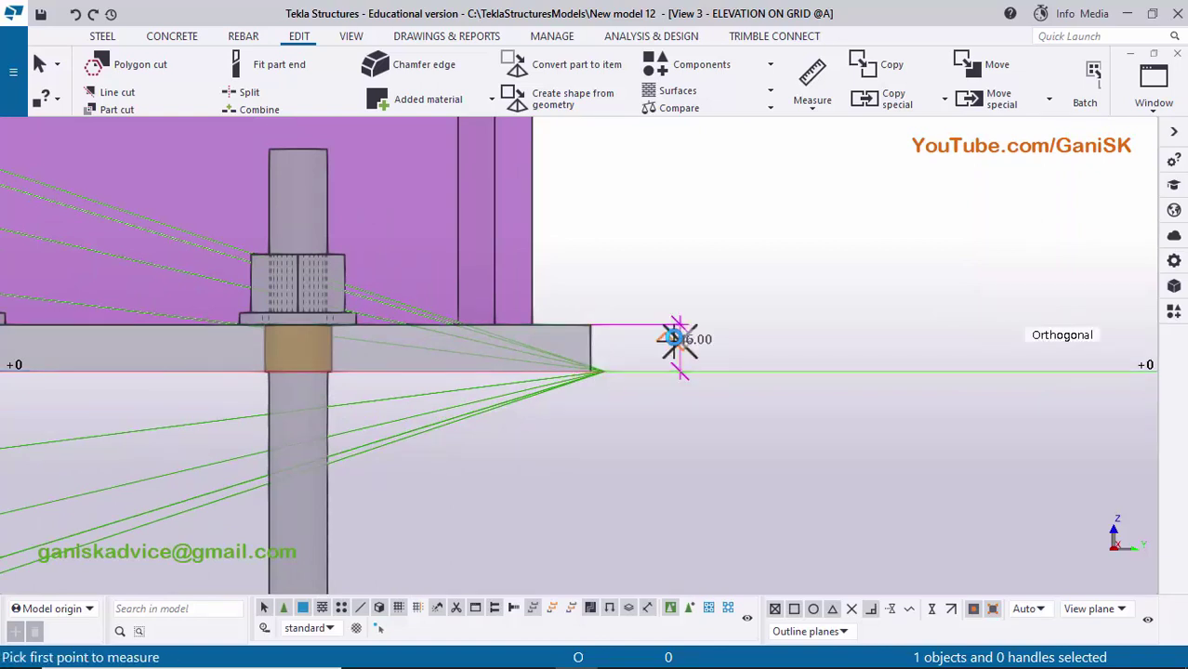
{"action": "right_click", "coordinate": [847, 226]}
{"action": "left_click", "coordinate": [852, 231]}
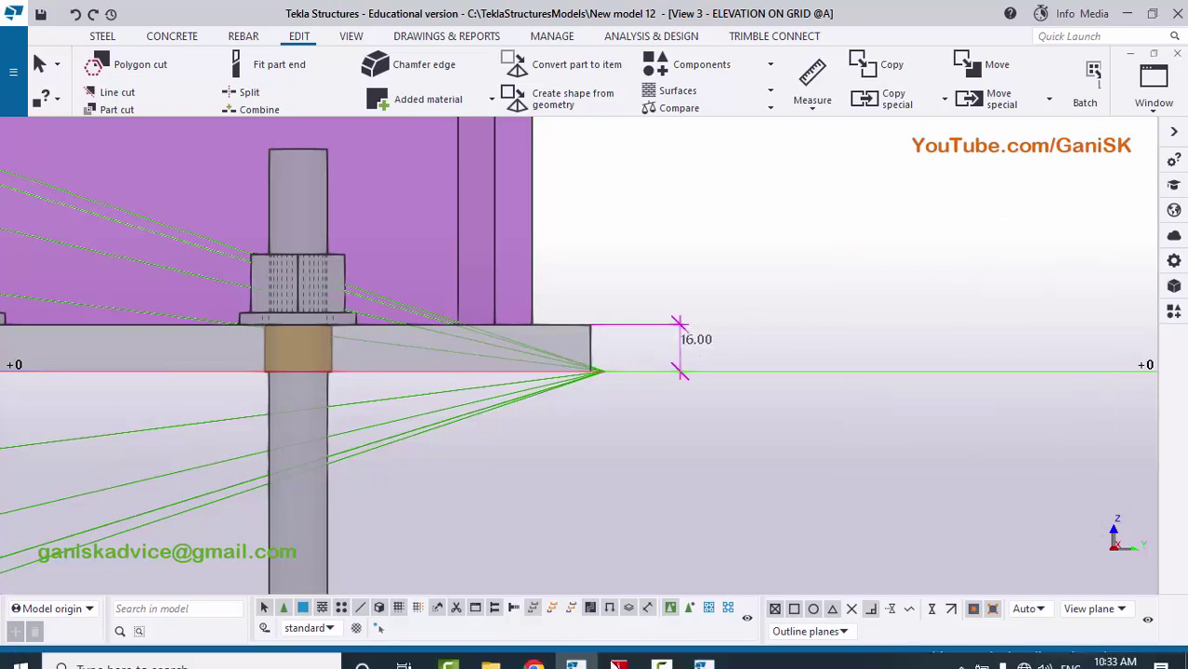
{"action": "left_click", "coordinate": [622, 658]}
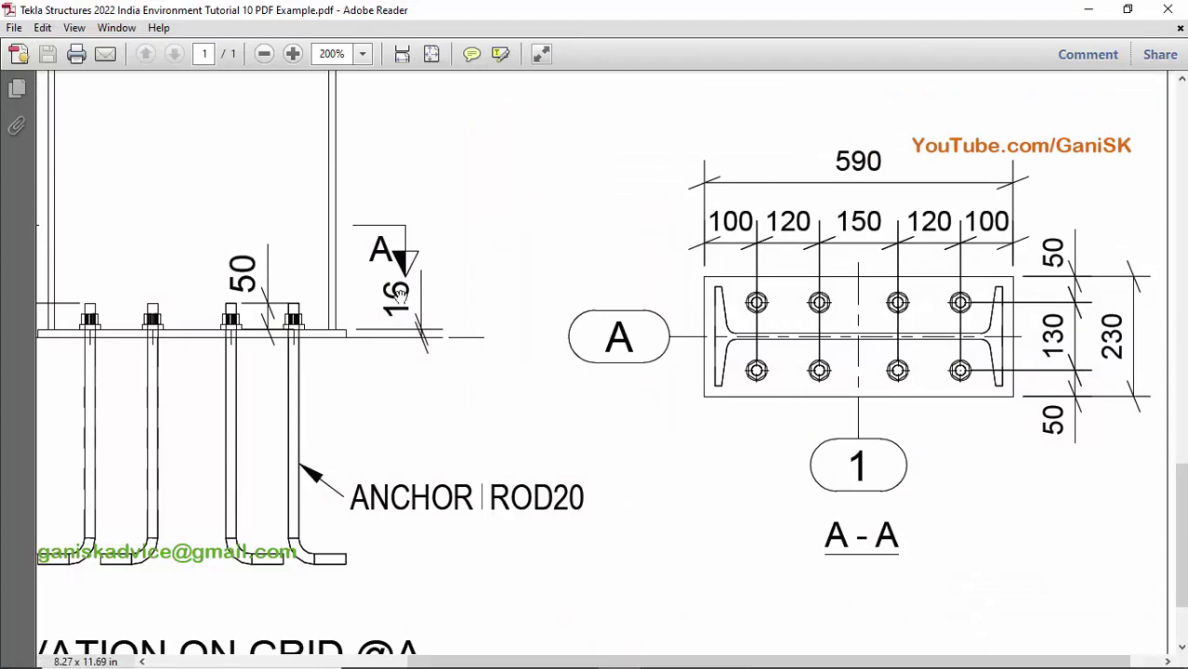
Redraw the elevation, switch to View 1 - 3d, and orbit close around the anchor rods.
{"action": "left_click", "coordinate": [615, 652]}
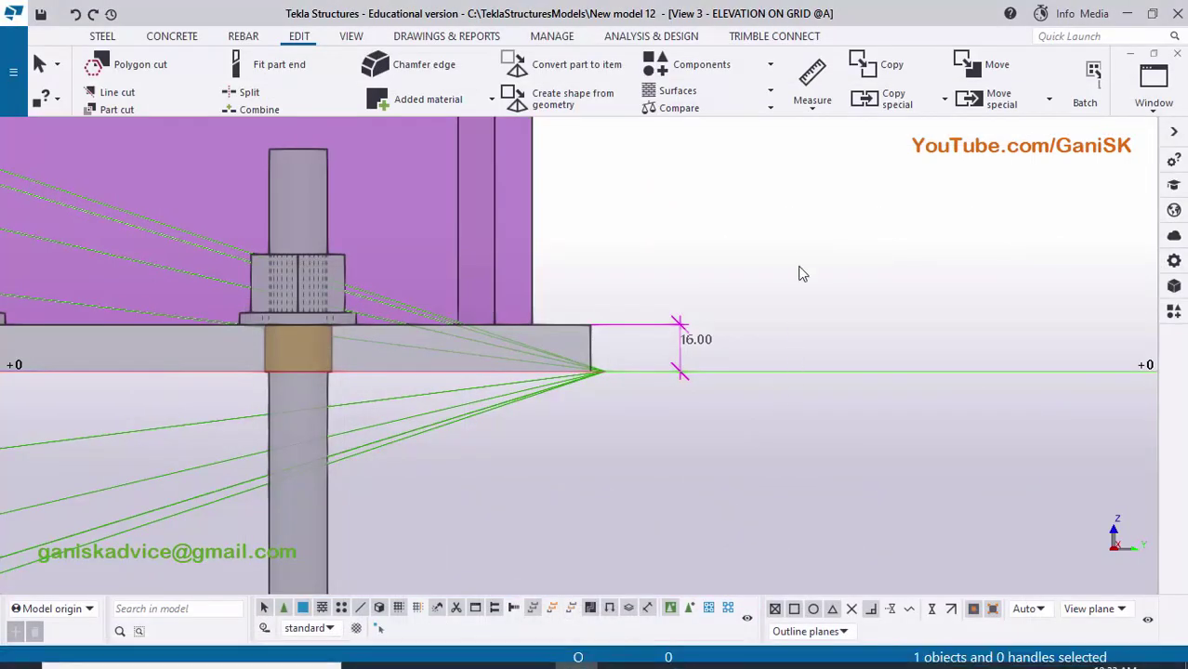
{"action": "right_click", "coordinate": [788, 224]}
{"action": "left_click", "coordinate": [829, 315]}
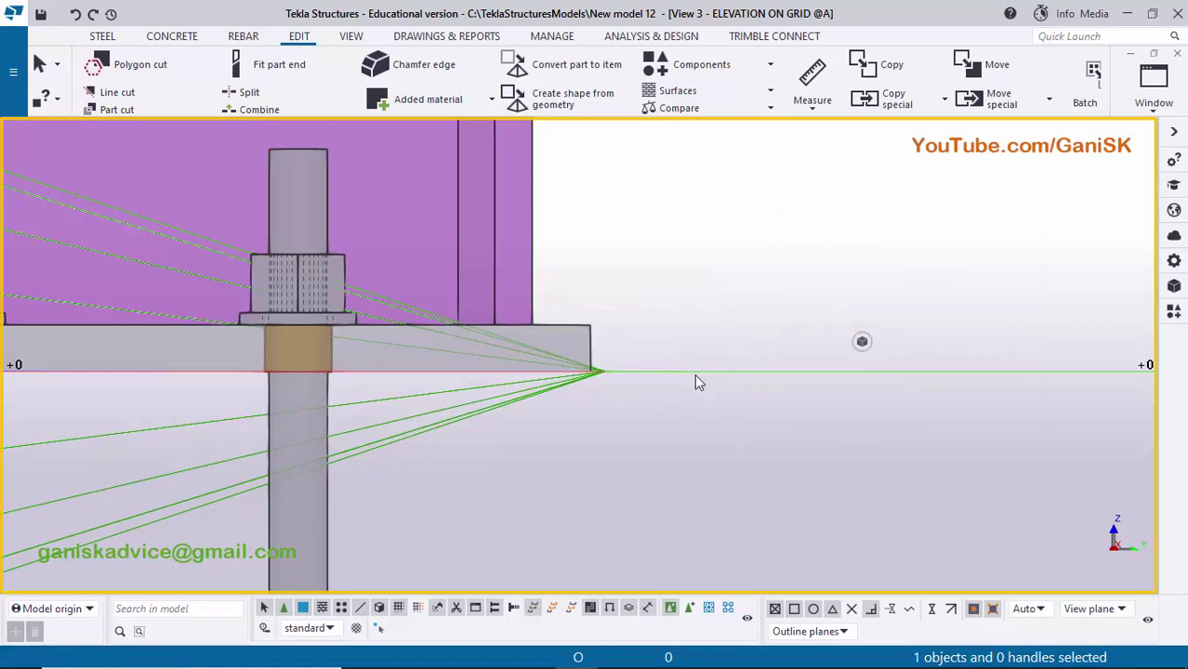
{"action": "scroll", "coordinate": [707, 379], "scroll_direction": "down", "scroll_amount": 5}
{"action": "left_click", "coordinate": [1142, 107]}
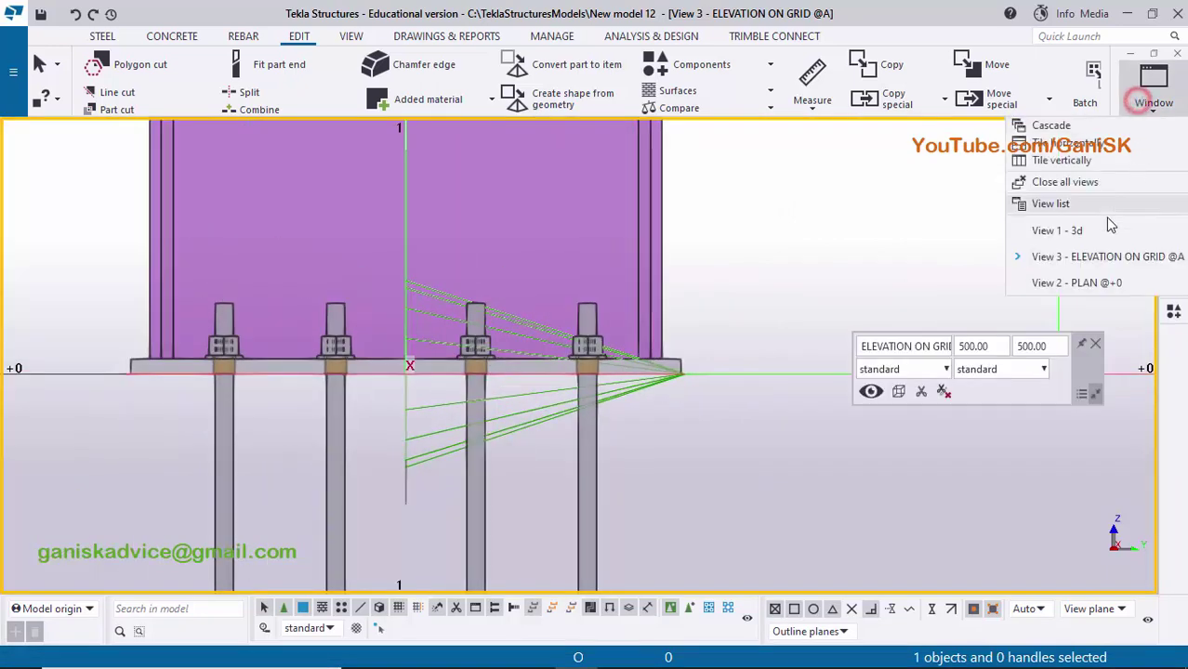
{"action": "left_click", "coordinate": [1050, 229]}
{"action": "scroll", "coordinate": [625, 366], "scroll_direction": "up", "scroll_amount": 8}
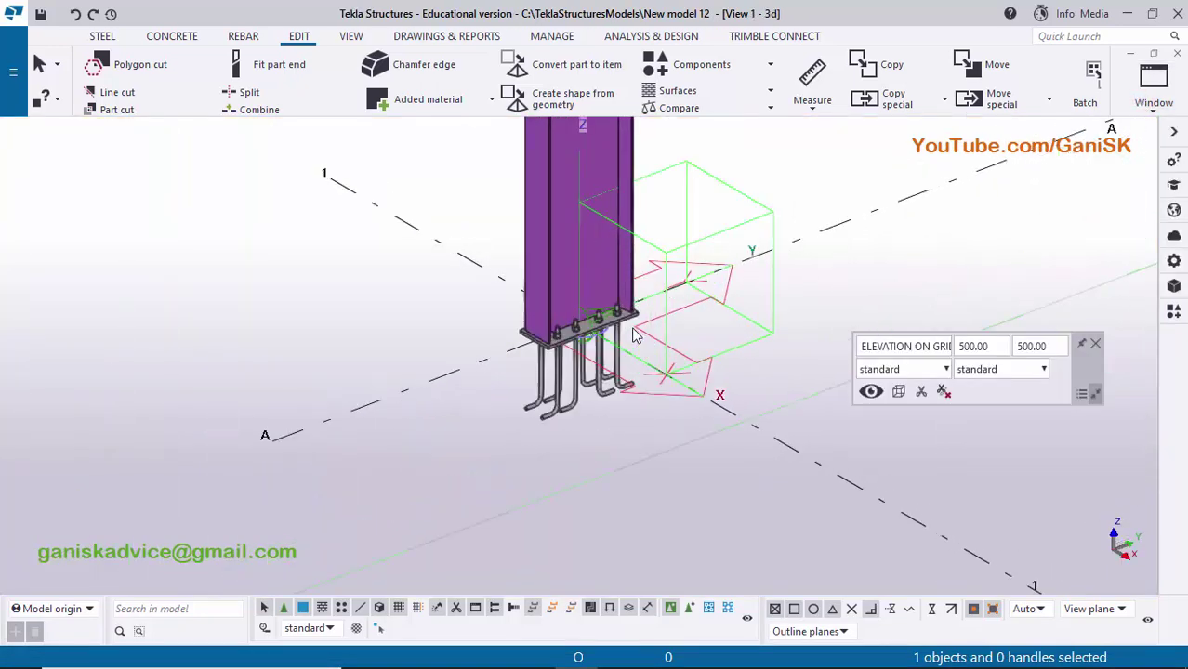
{"action": "middle_click_drag", "start_coordinate": [676, 391], "coordinate": [623, 417], "text": "ctrl"}
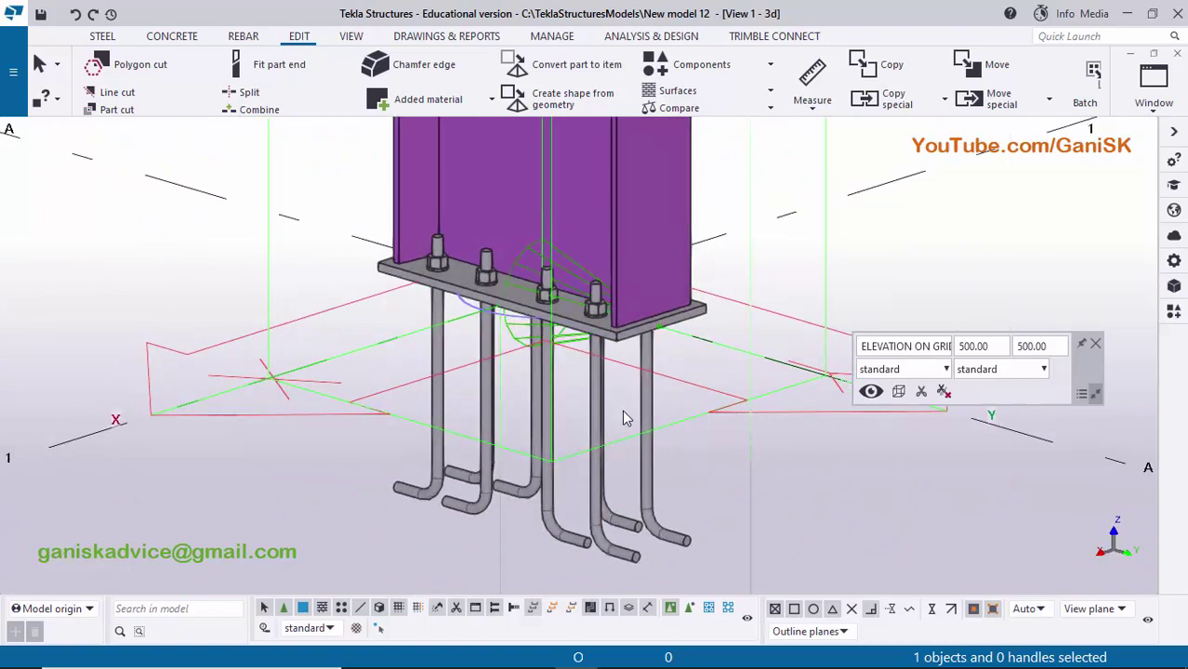